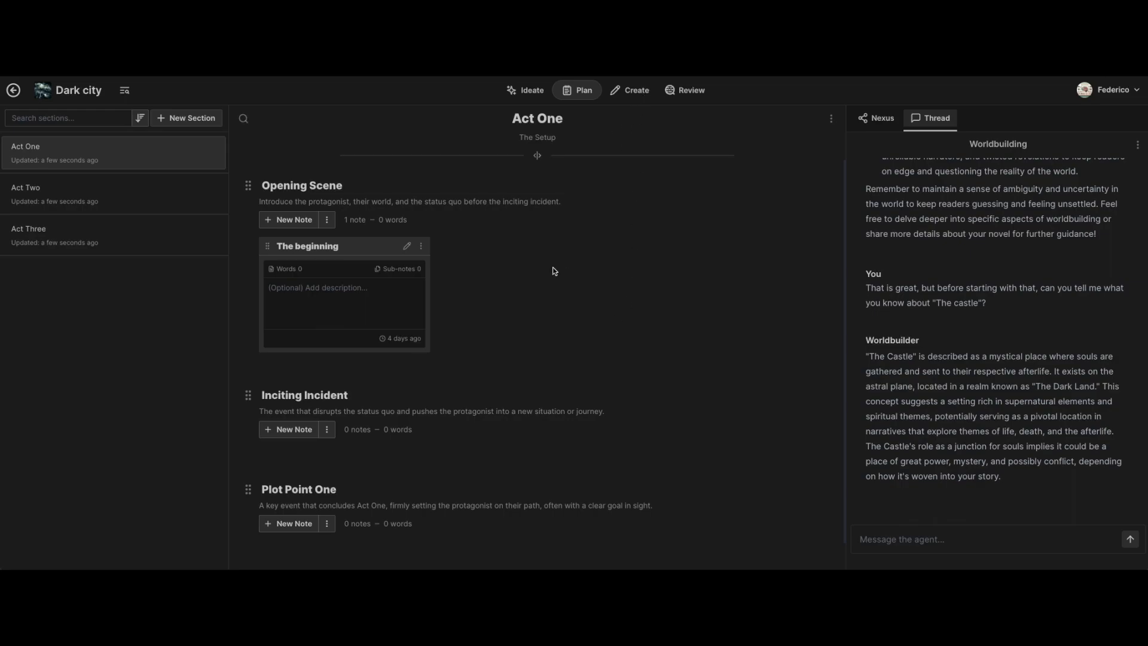
- Open the note "The beginning" under Opening Scene of Act One in the writing editor
left_click(407, 247)
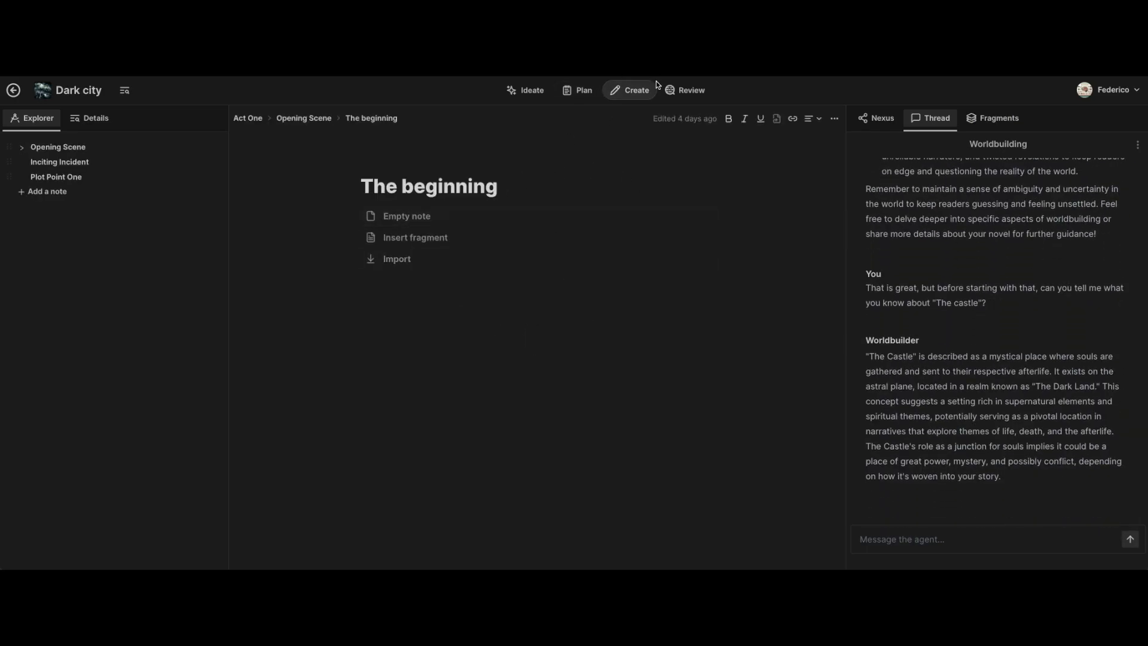
left_click(578, 90)
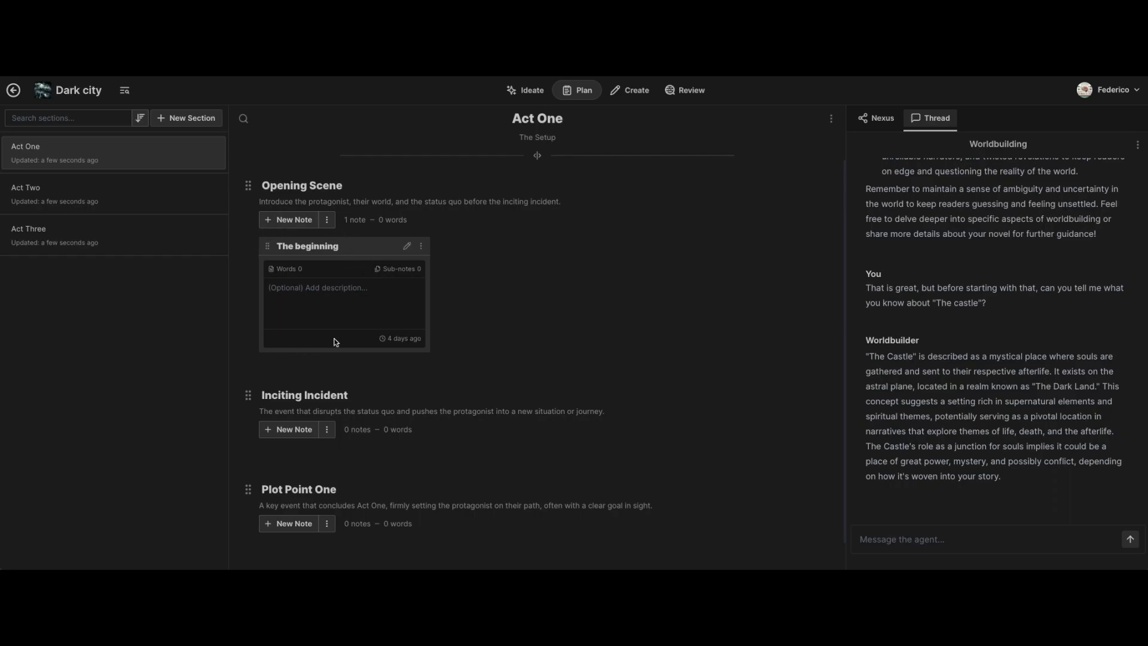
left_click(408, 247)
left_click(579, 91)
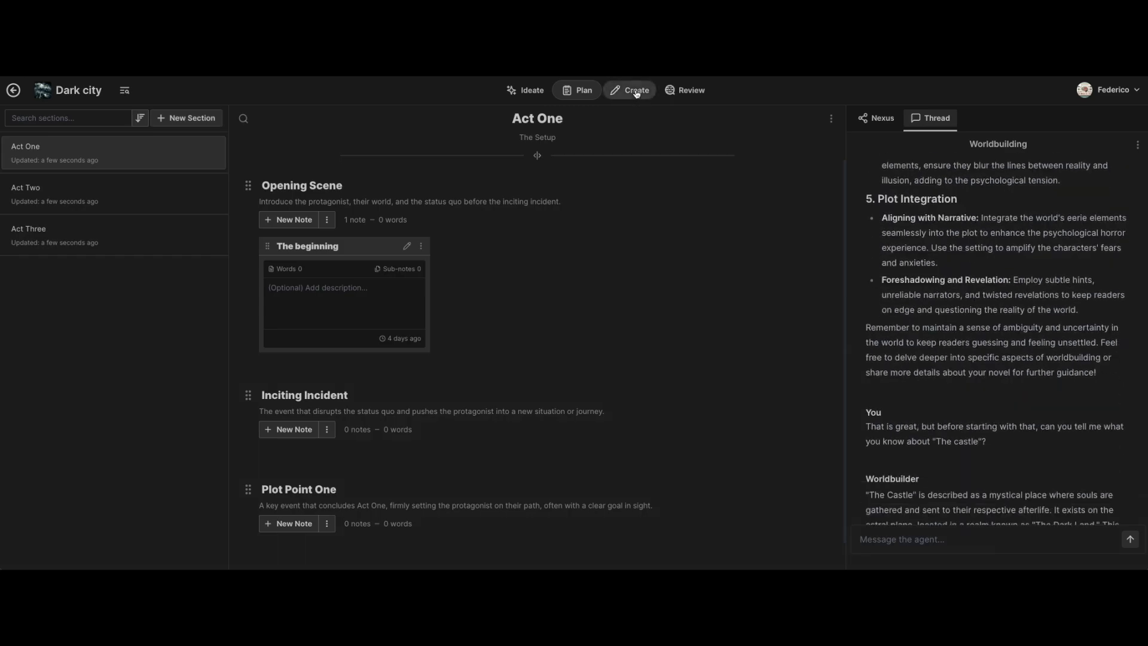
left_click(637, 91)
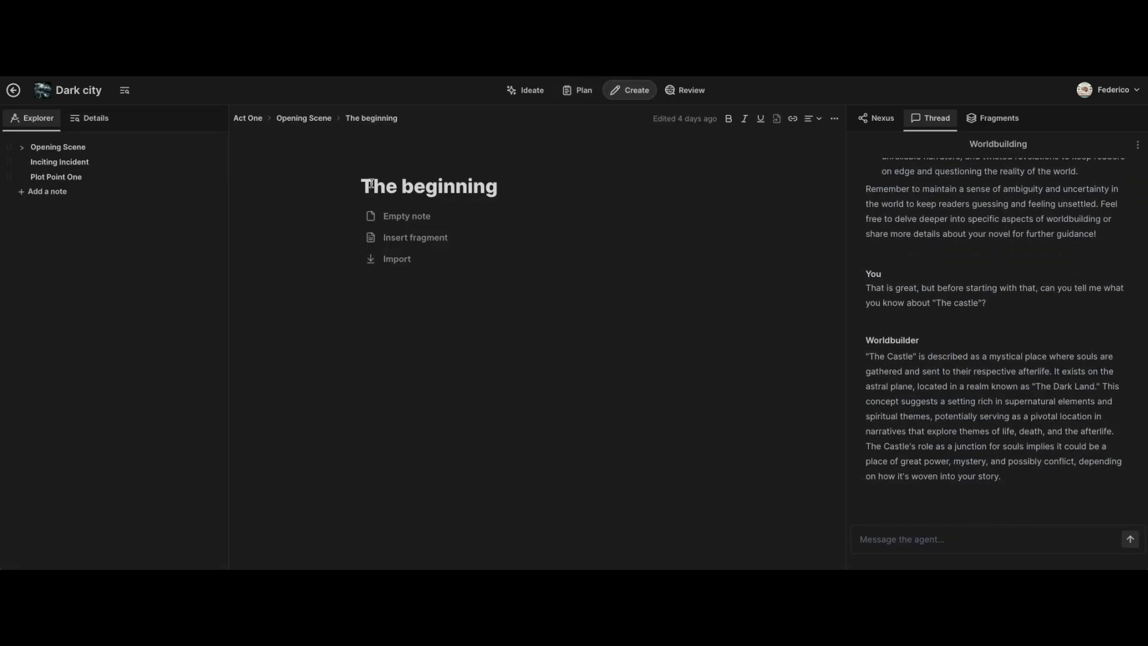
left_click(579, 90)
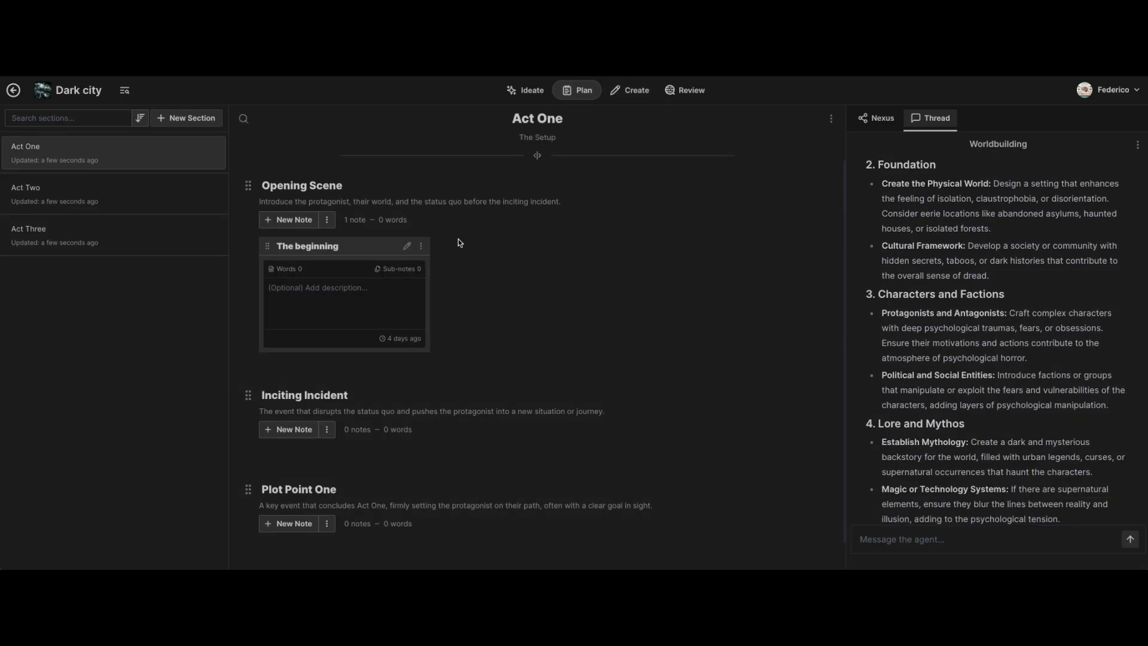
left_click(408, 246)
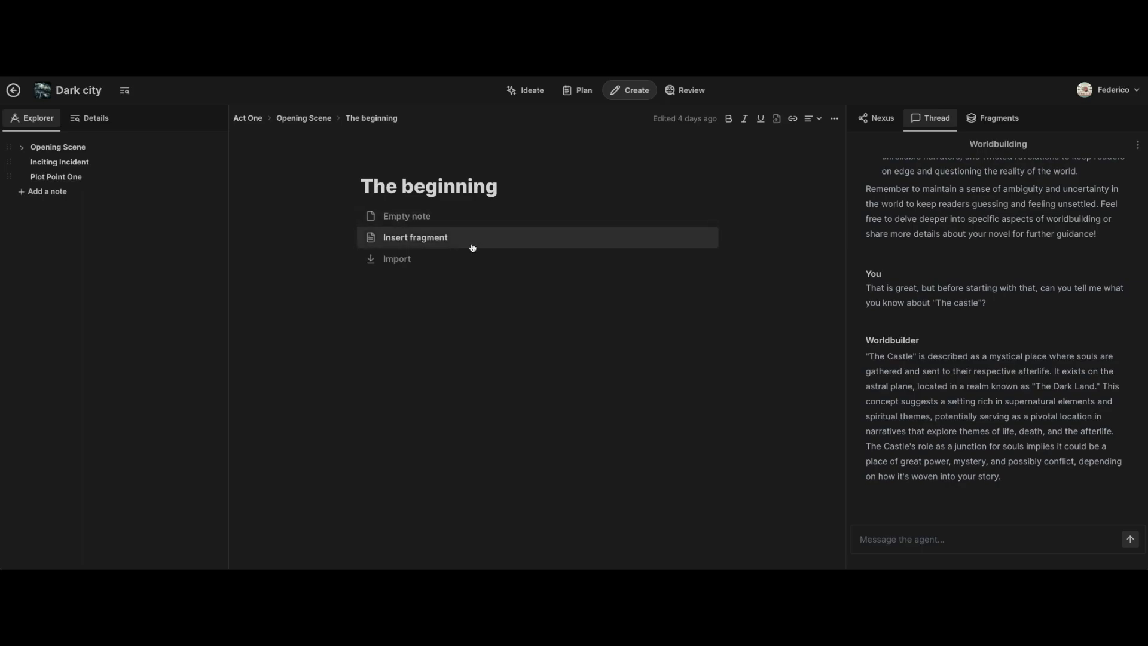
- View the details of the Worldbuilding text fragment and close them
left_click(1014, 116)
left_click(948, 192)
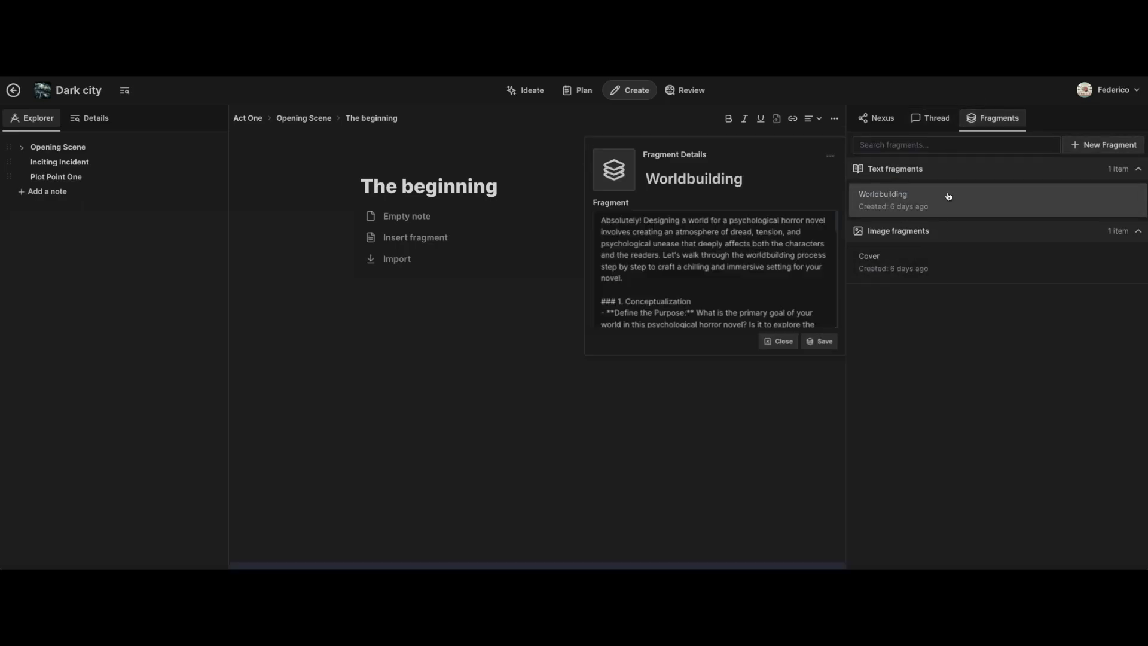
left_click(782, 342)
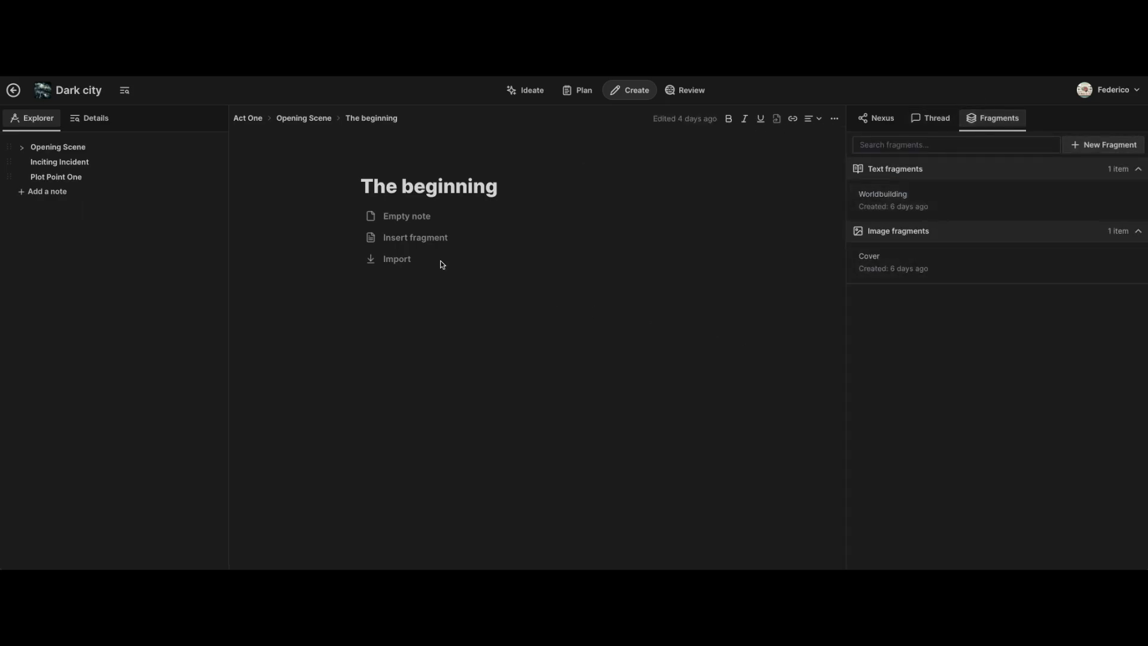
- Look at the note's Insert Fragment and Import choices, closing each without choosing anything
left_click(438, 238)
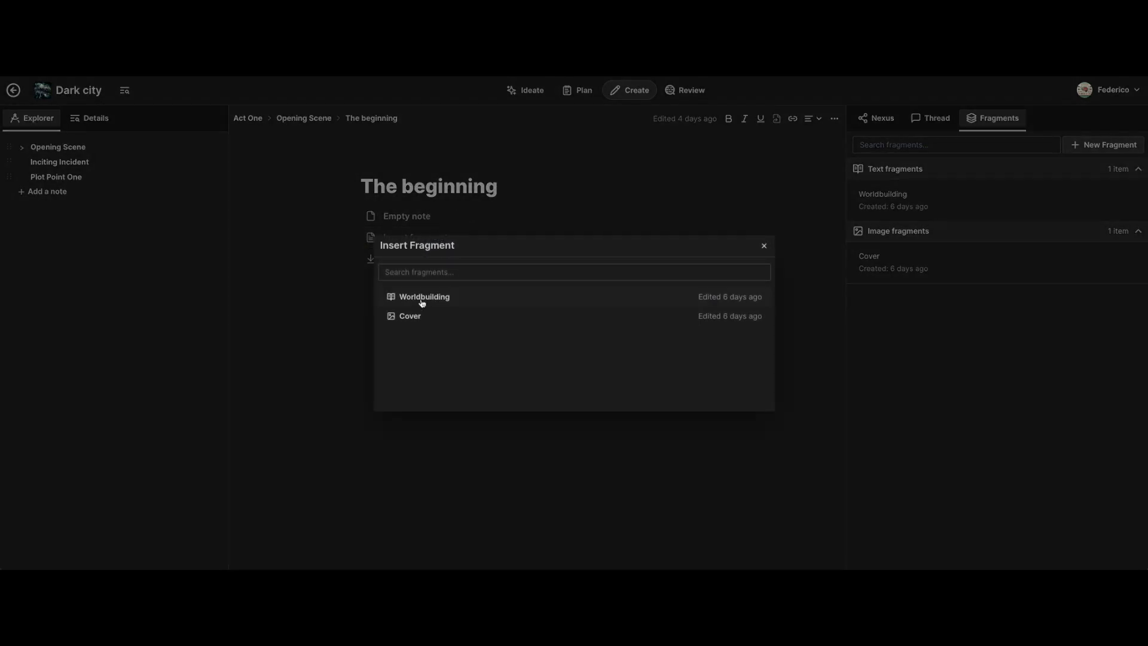
mouse_move(471, 297)
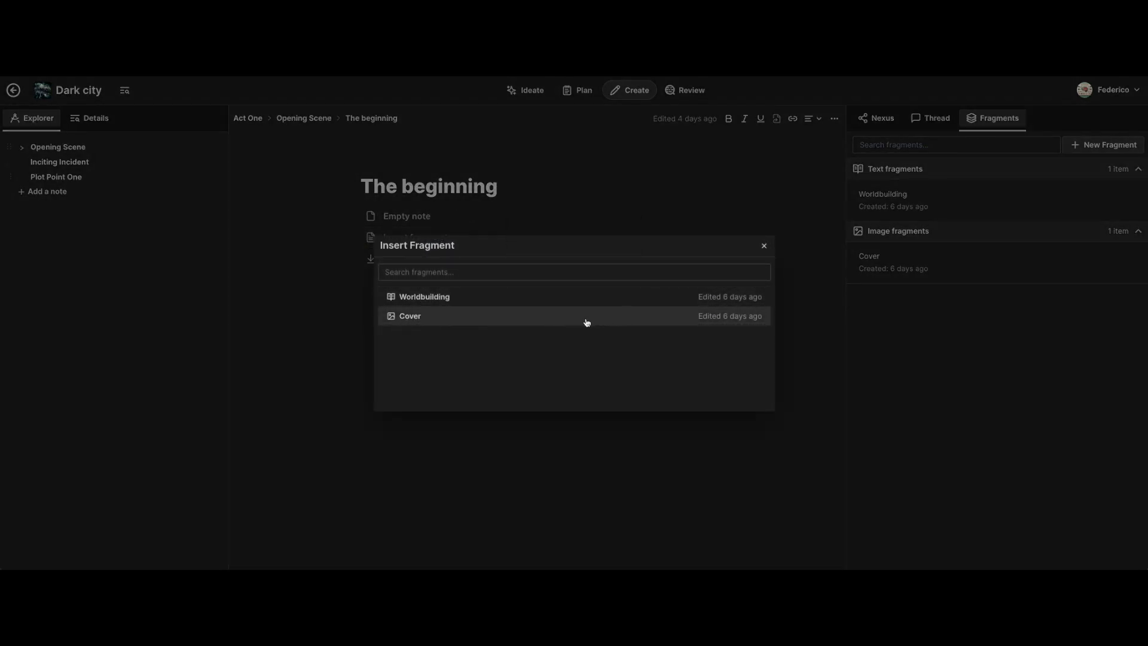
left_click(763, 246)
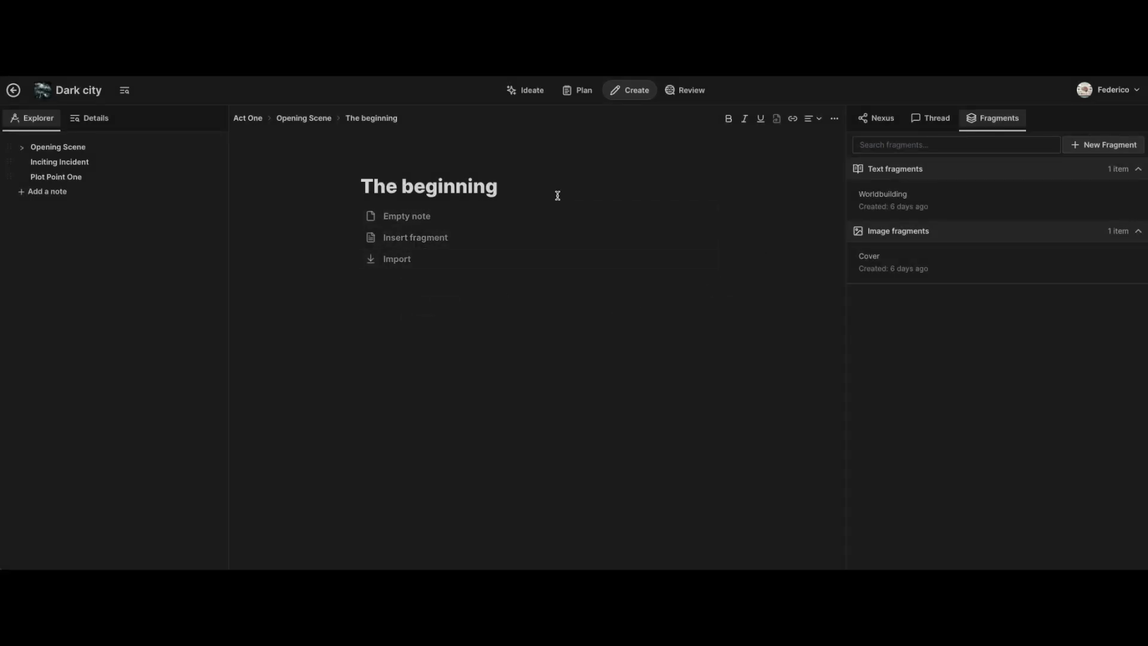
left_click(479, 261)
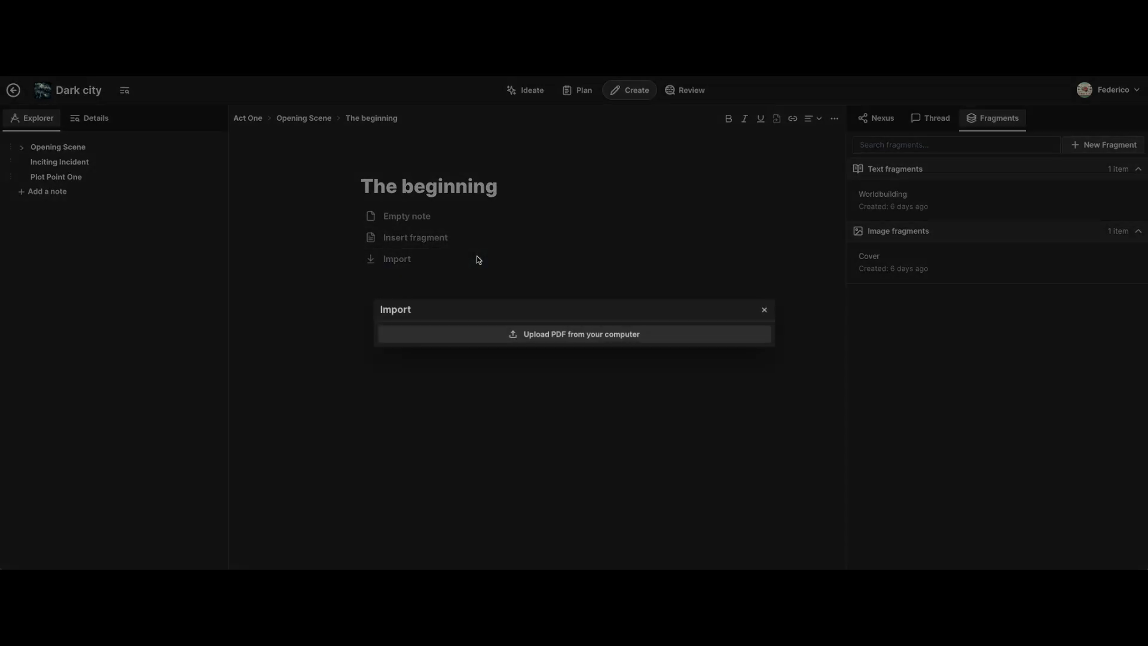
left_click(757, 307)
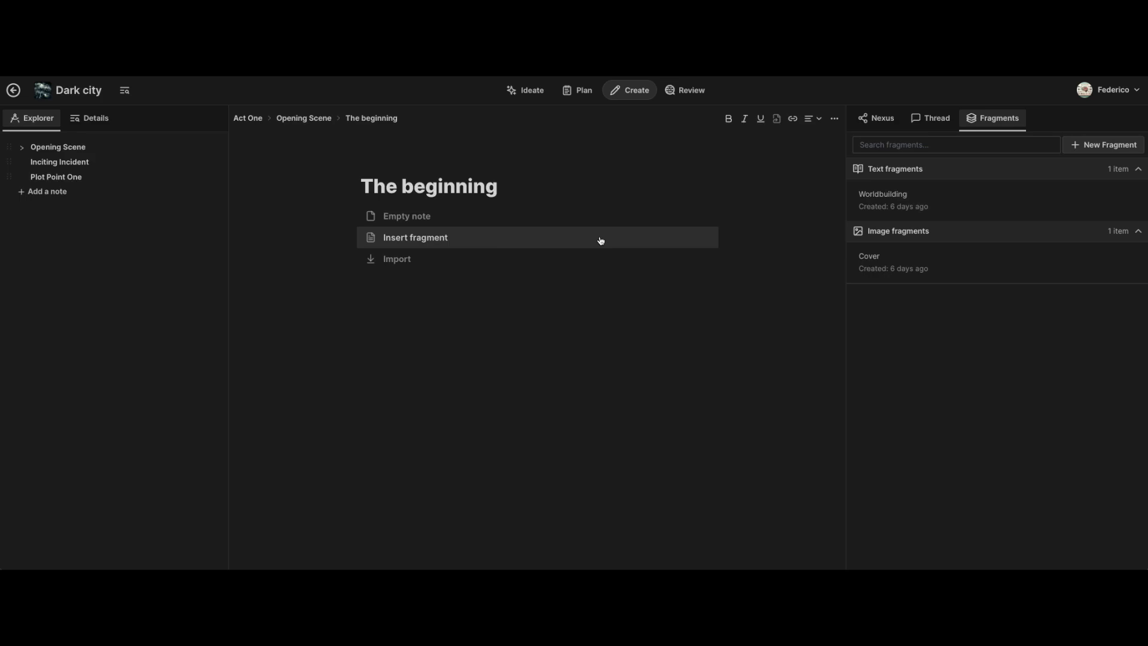
- Start "The beginning" as an empty note, paste the copied story text into it and look it over
left_click(511, 219)
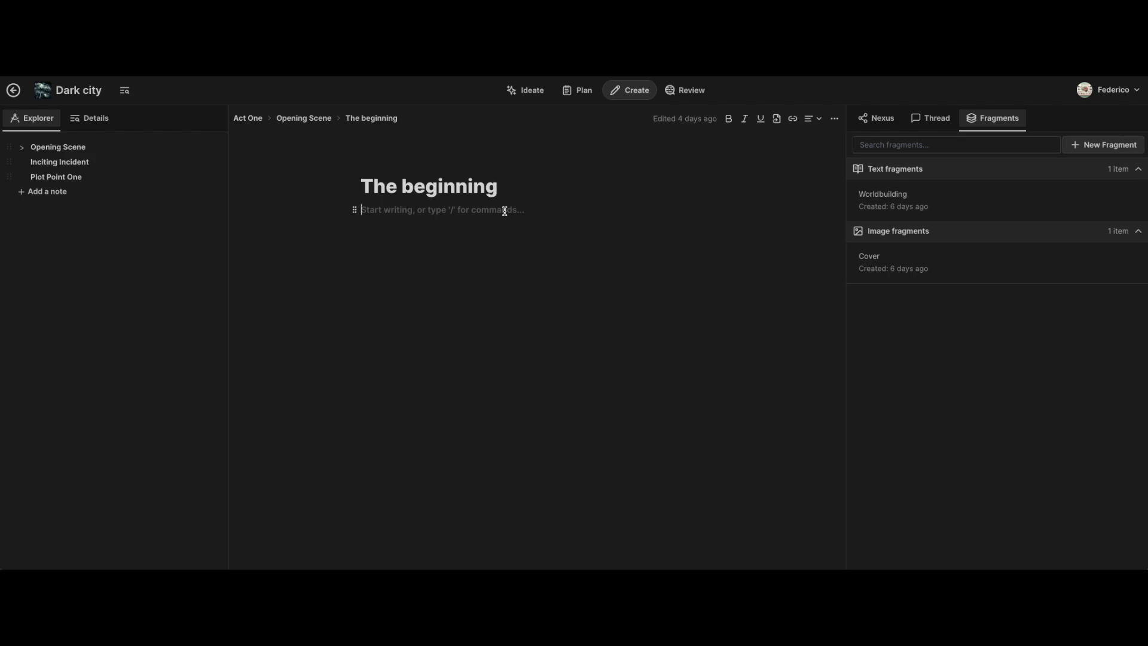
left_click(504, 212)
key("ctrl+v")
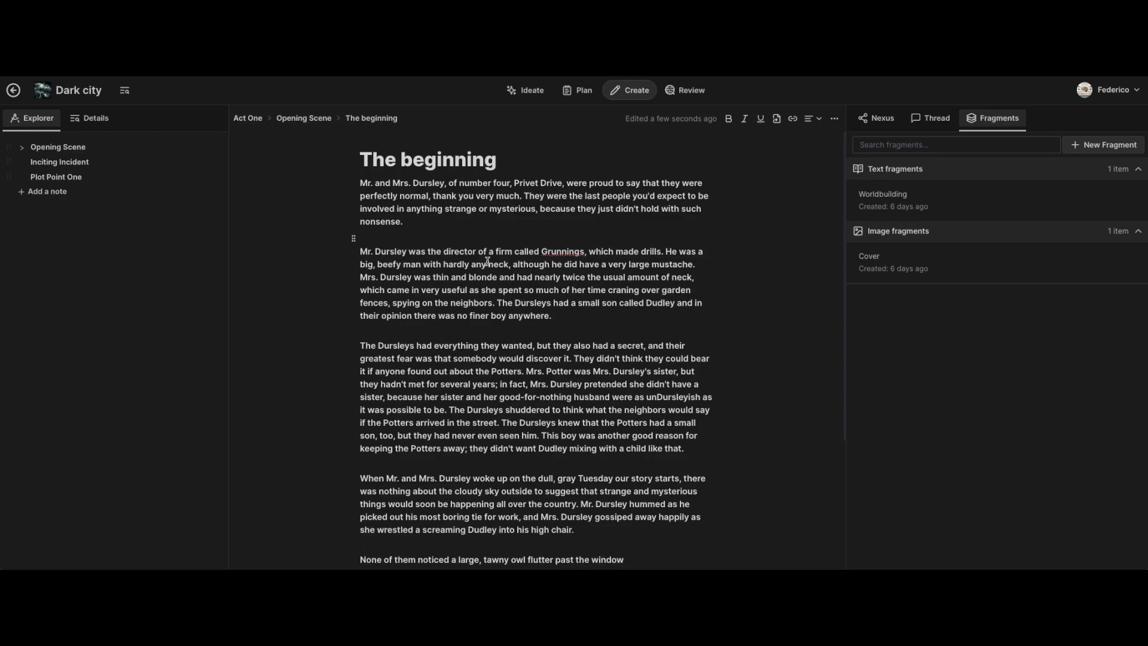
scroll(430, 264, "down", 2)
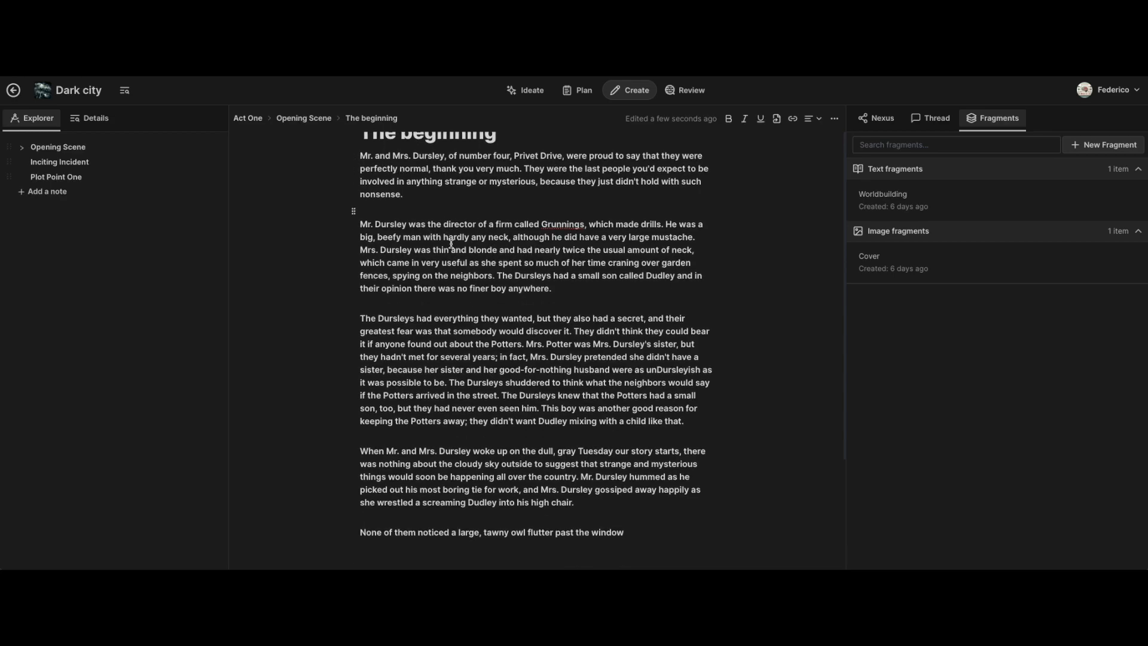
scroll(457, 252, "up", 2)
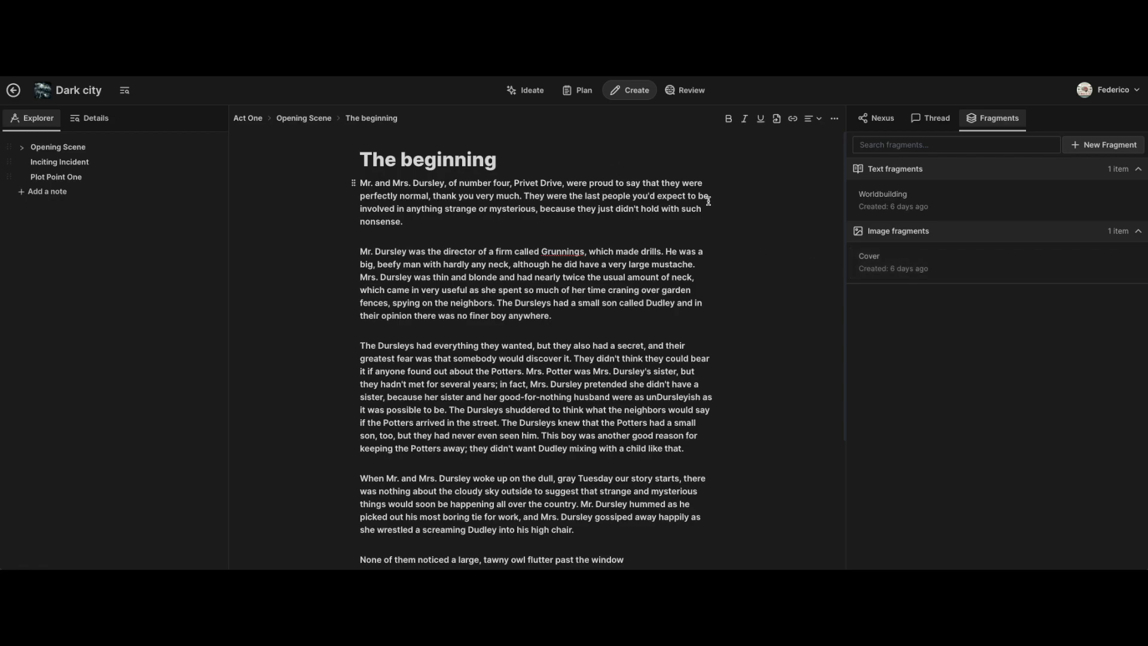
- Examine the note's additional formatting and export options and the Opening Scene entry, and show the note's details
left_click(834, 118)
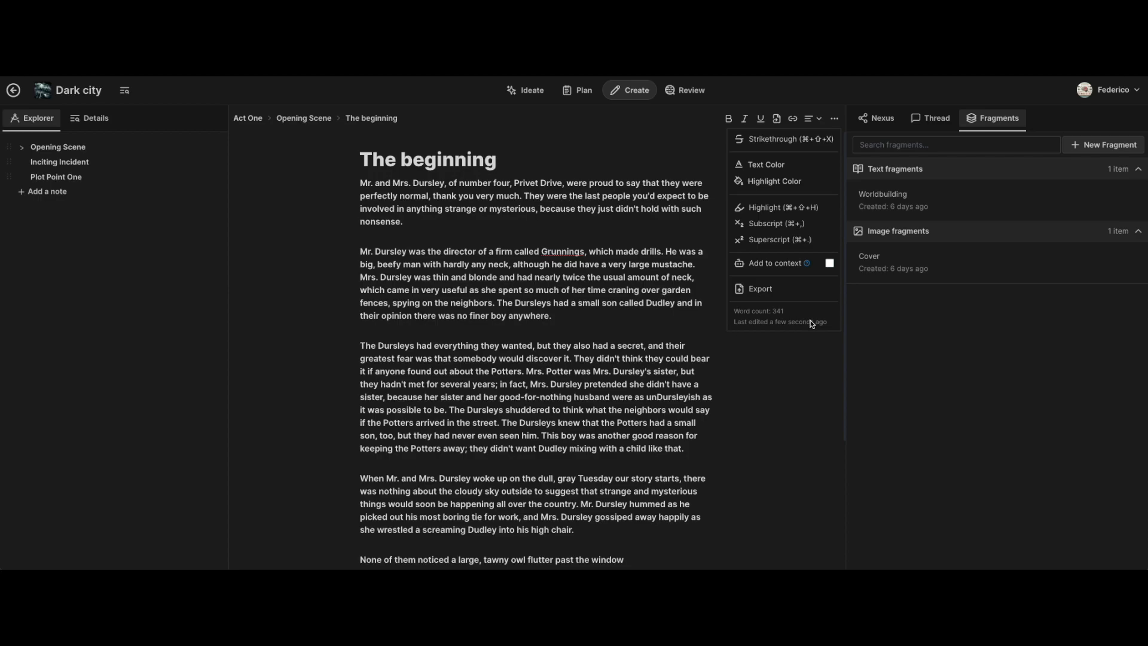
left_click(737, 346)
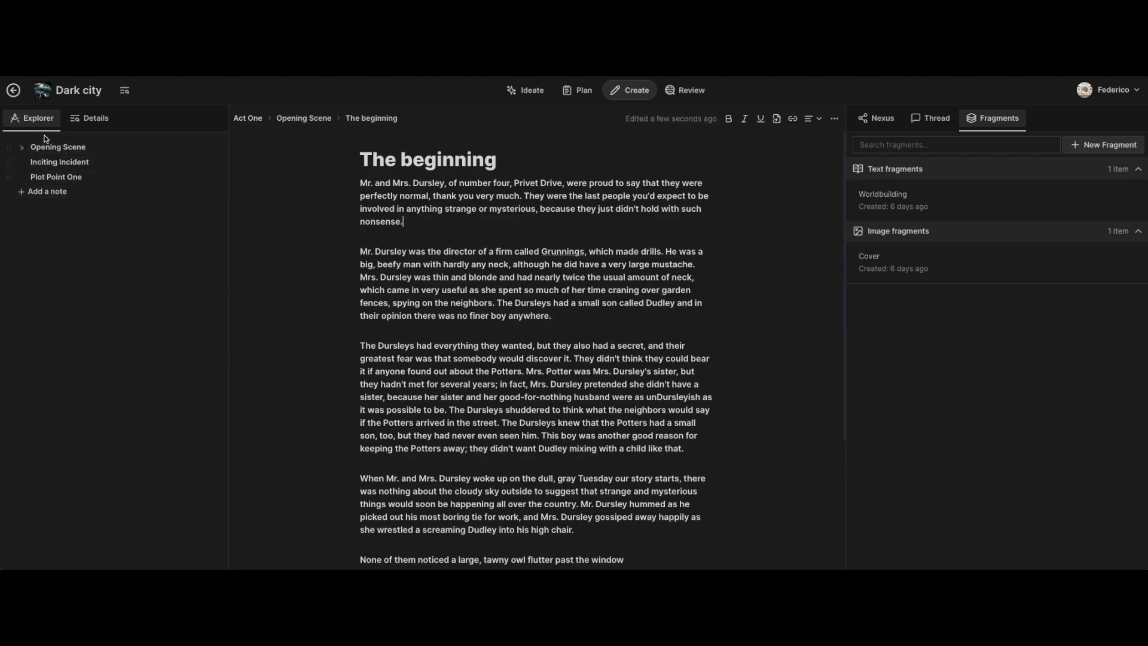
left_click(23, 150)
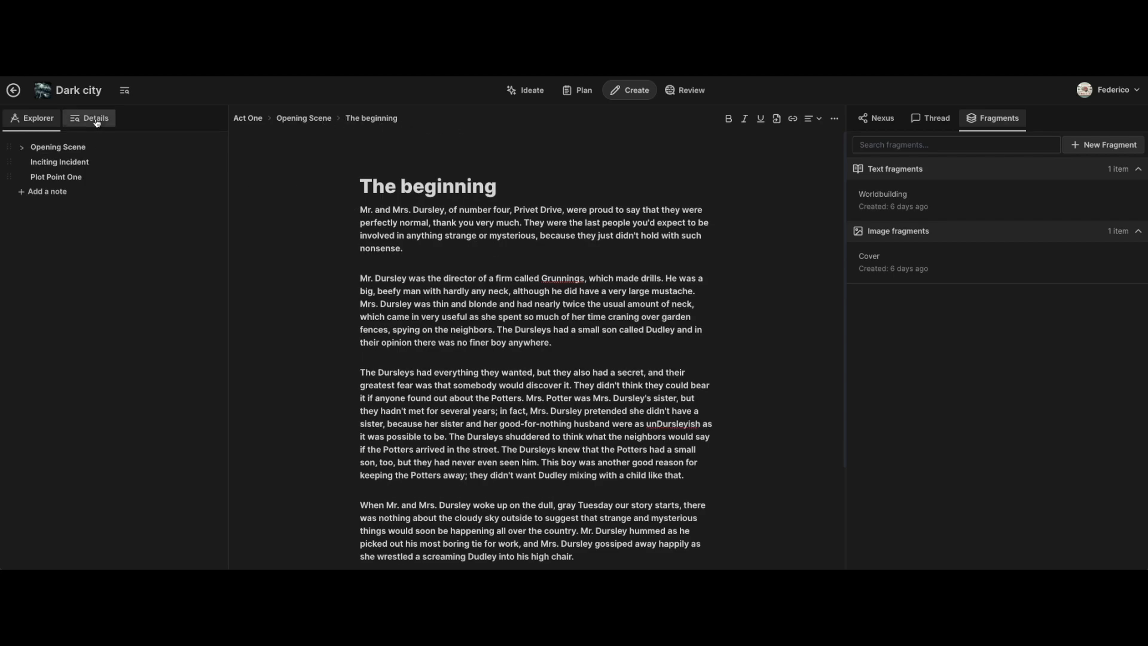
left_click(95, 120)
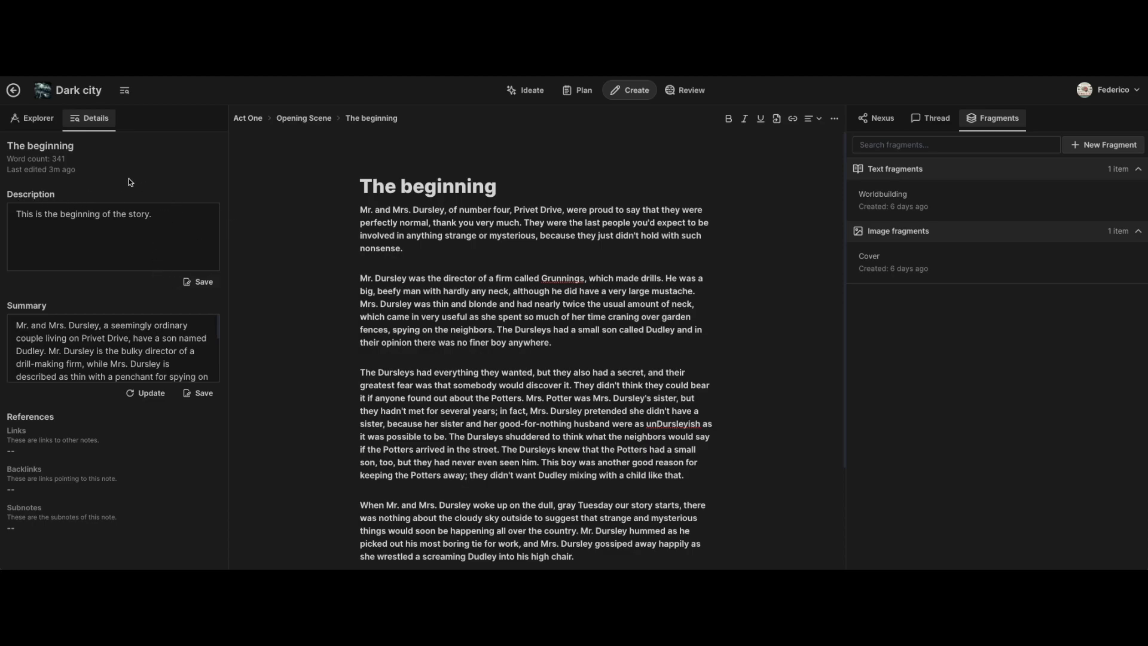
- Check the description and summary on the note's card in the Act One plan, and read the summary in the note's details
left_click(585, 91)
left_click(331, 339)
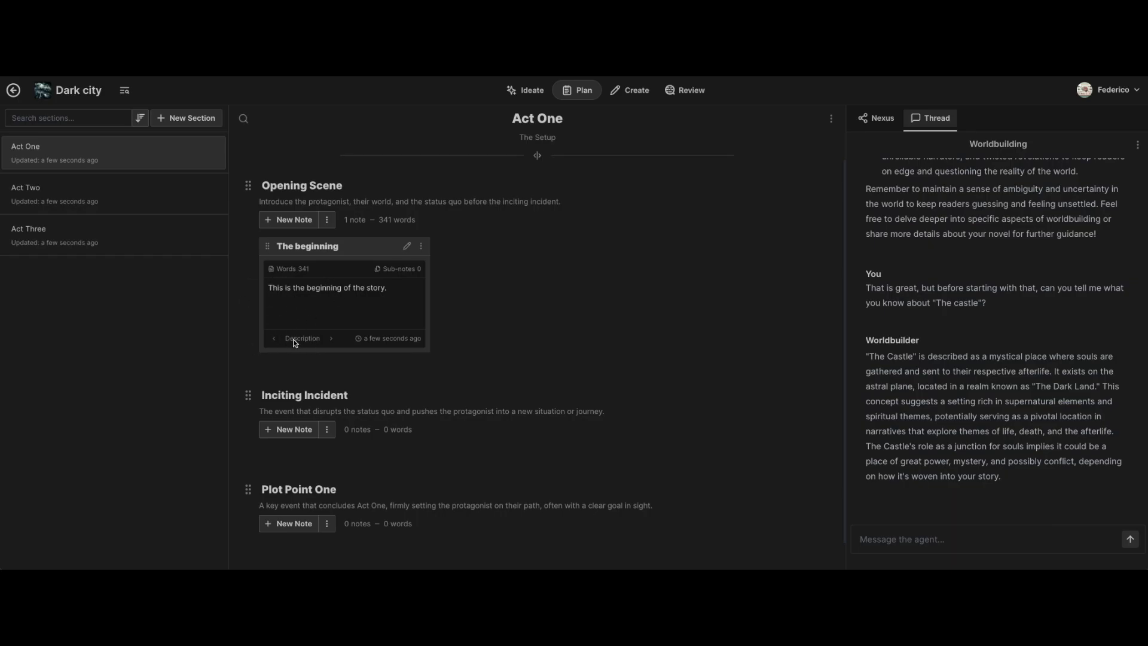
left_click(625, 91)
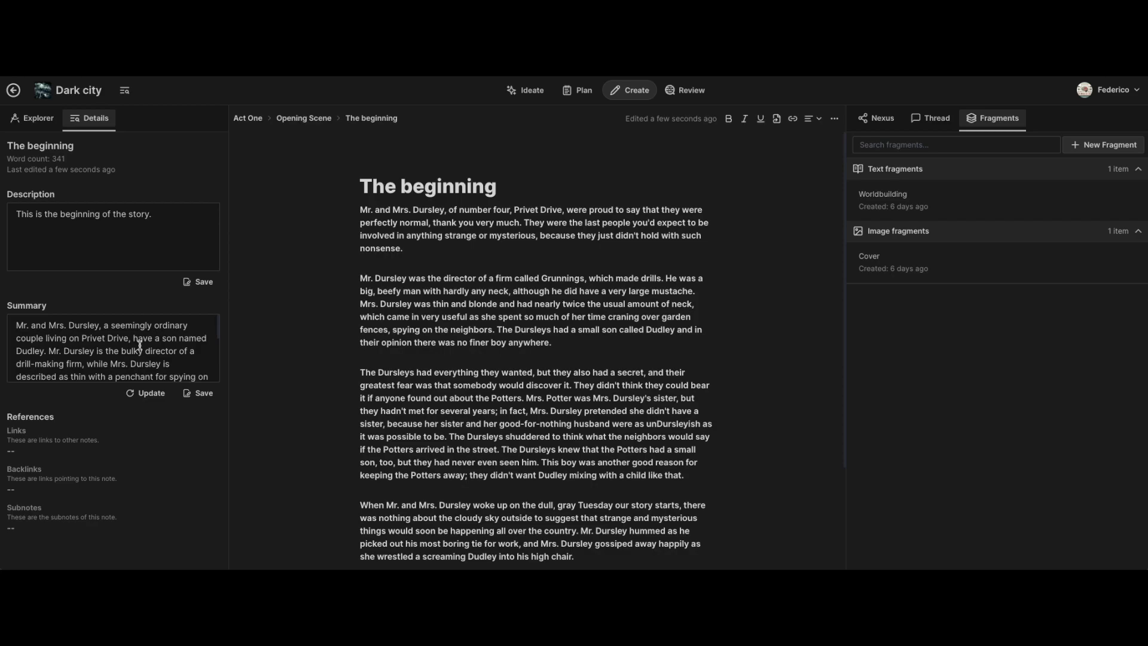
scroll(182, 360, "down", 5)
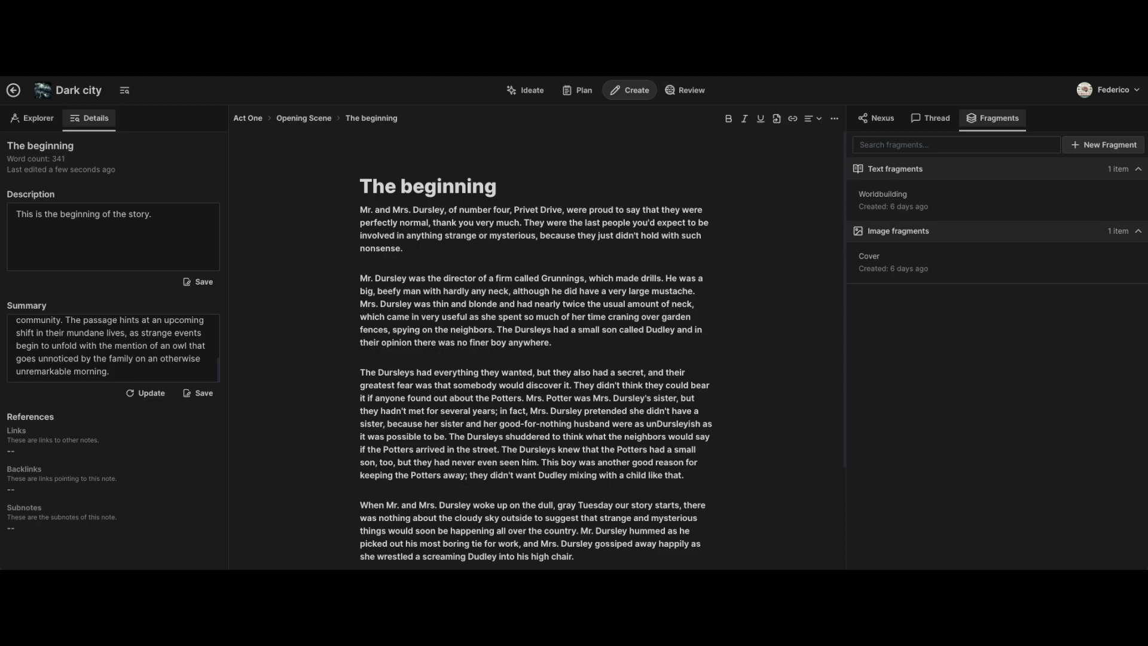
- Show the summary on "The beginning" card in the Act One plan and read it through
left_click(589, 91)
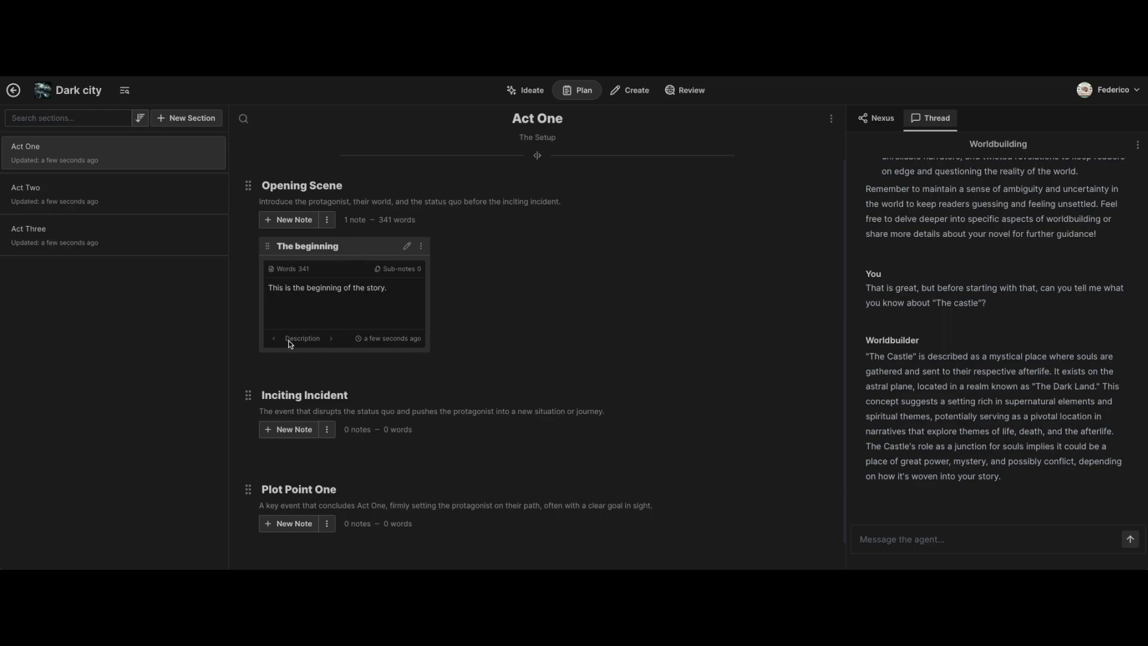
left_click(333, 339)
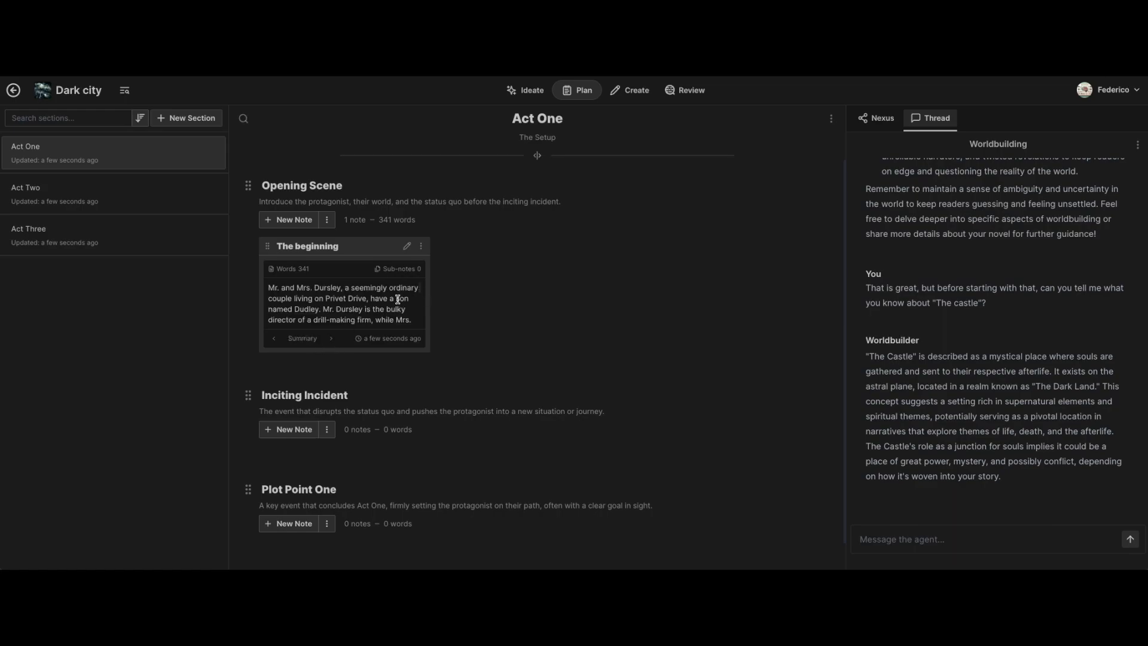
scroll(399, 295, "down", 3)
scroll(341, 313, "down", 2)
scroll(341, 313, "up", 5)
- Return to the note's editor and review its summary, its links, backlinks and subnotes references, and the end of the story text
left_click(645, 97)
scroll(175, 342, "down", 1)
scroll(175, 342, "down", 3)
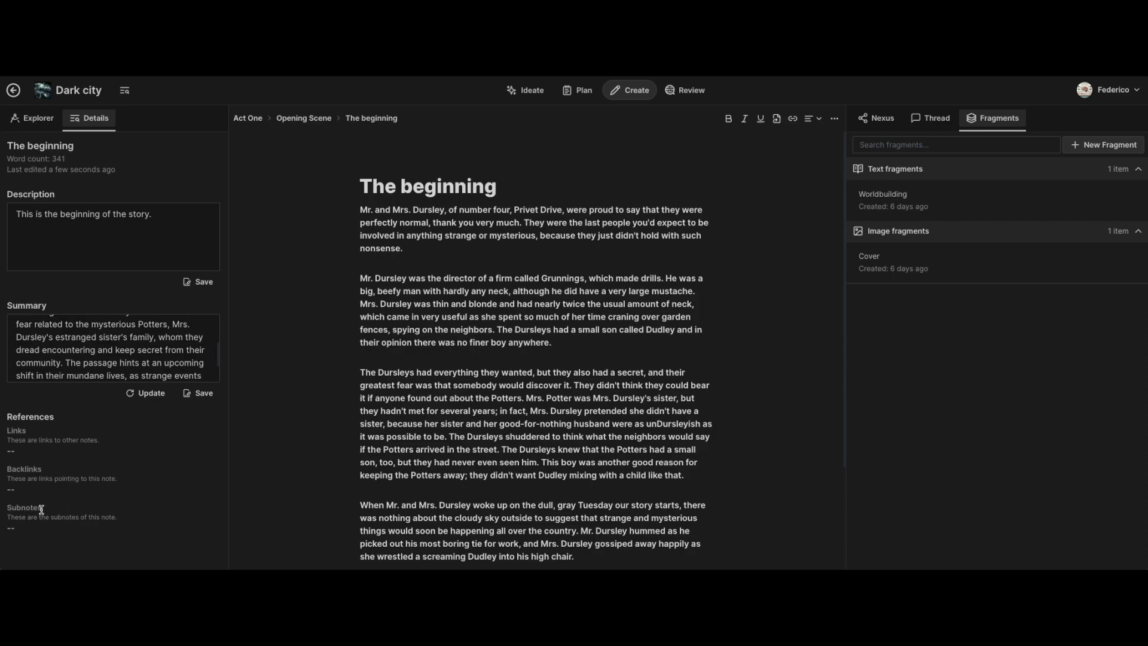
left_click_drag(25, 507, 7, 507)
left_click(118, 497)
scroll(648, 325, "down", 3)
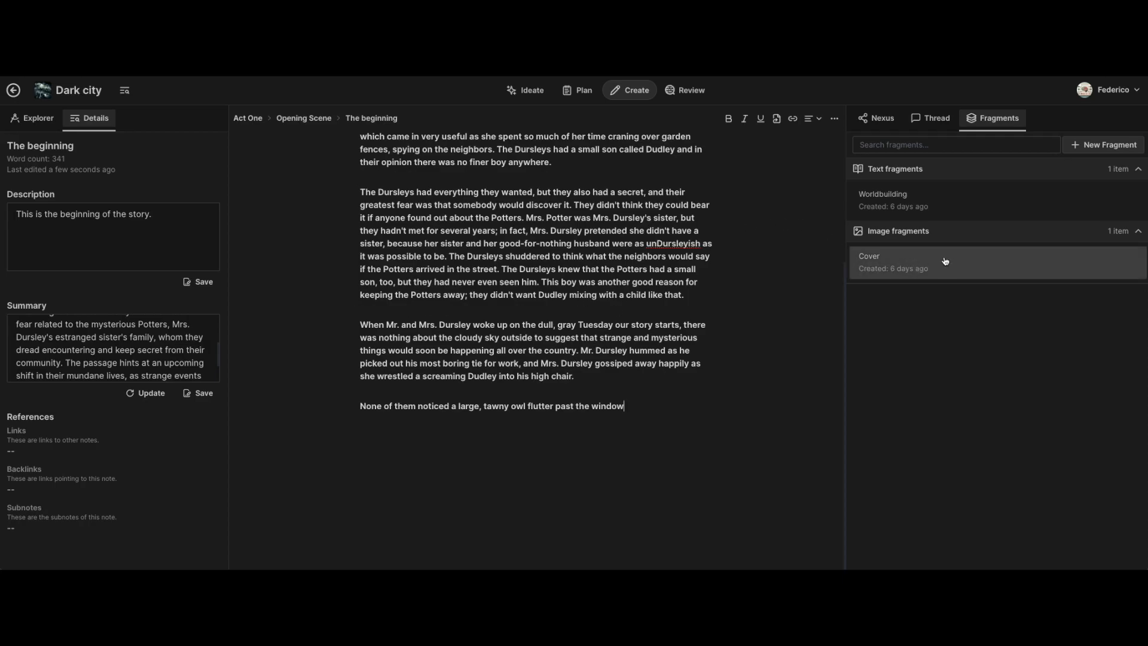
- Look at the Worldbuilding thread and its thread-switching options, and display the Nexus note analysis and feedback
left_click(938, 121)
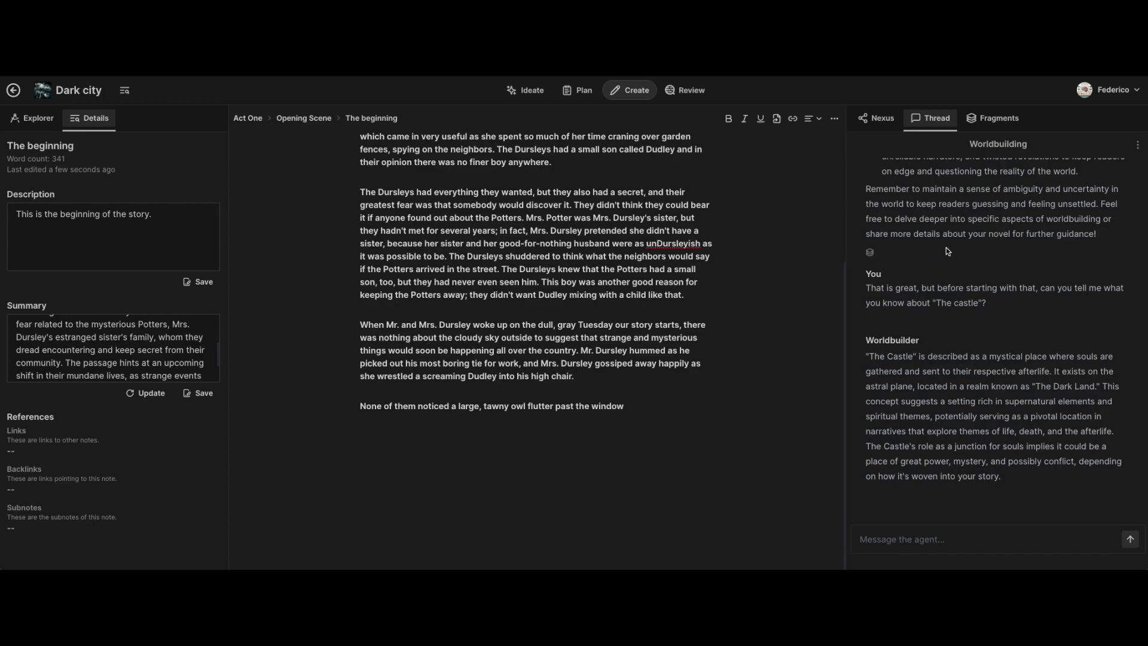
left_click(1137, 146)
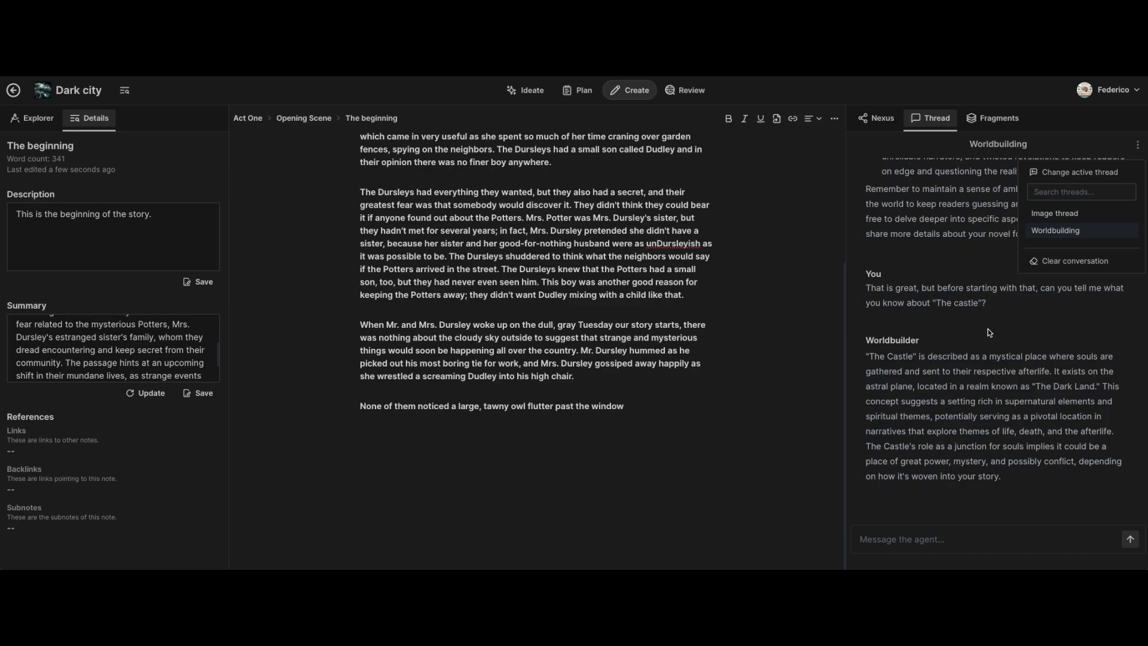
left_click(970, 353)
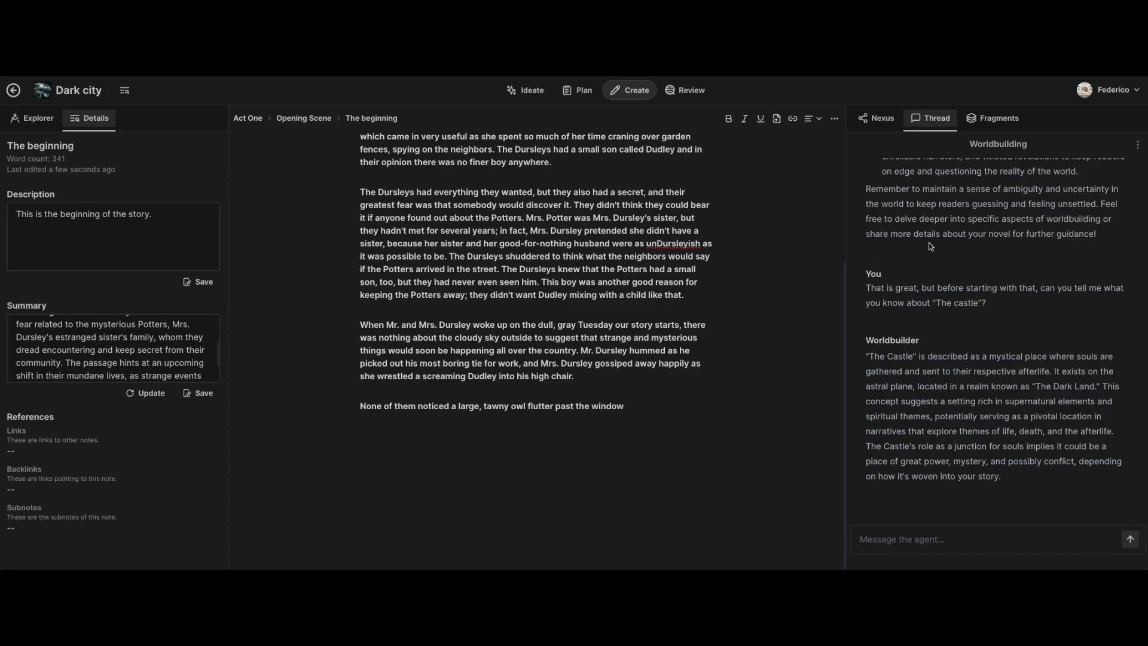
left_click(883, 123)
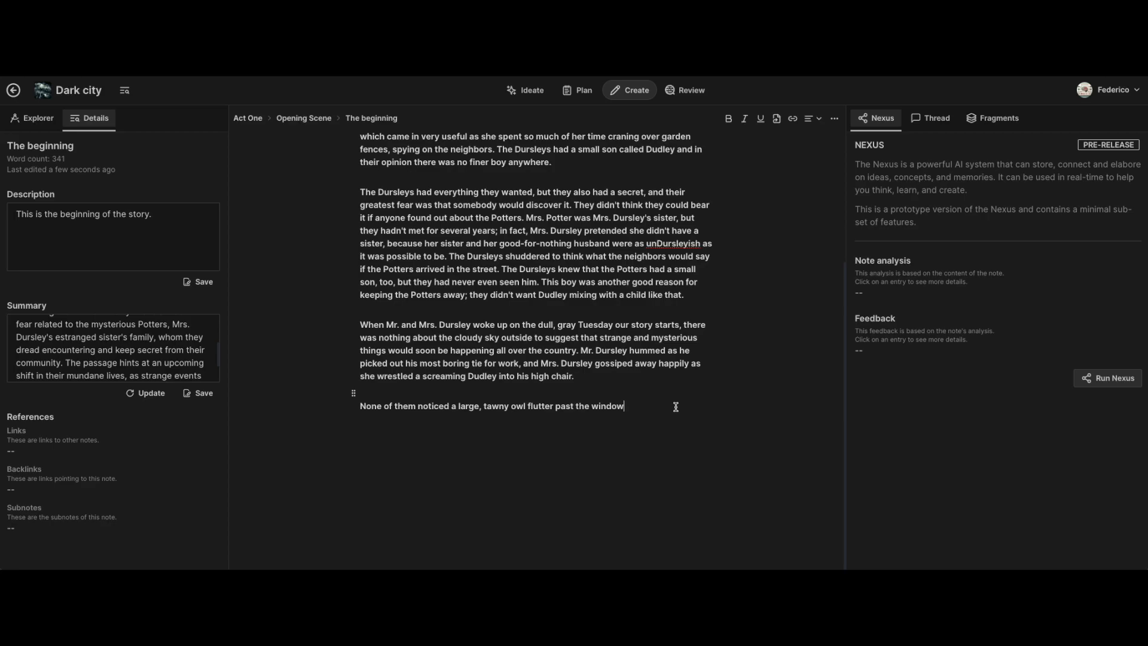
- Generate an AI continuation after the story's closing owl sentence with the Next command
scroll(676, 405, "up", 3)
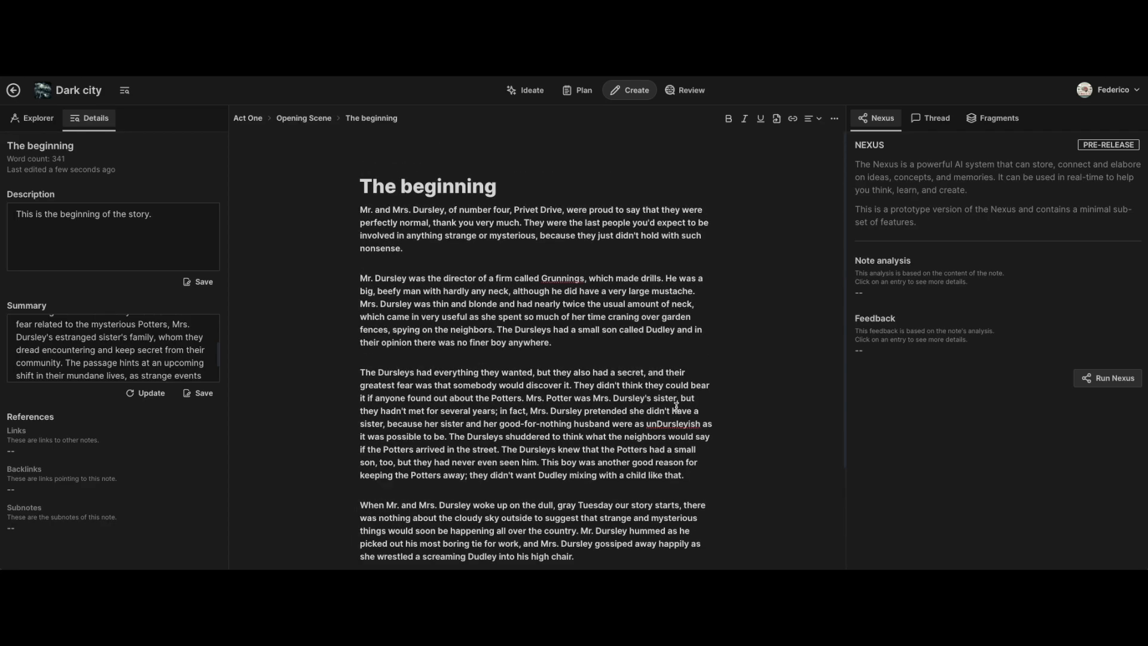
scroll(632, 344, "down", 3)
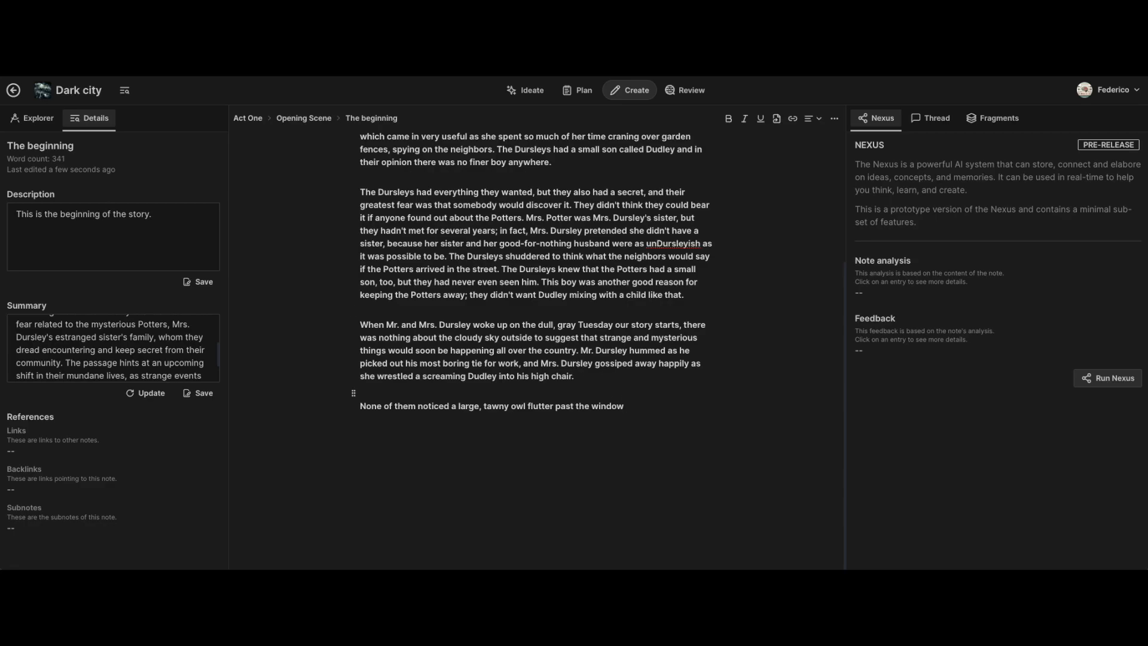
type("/")
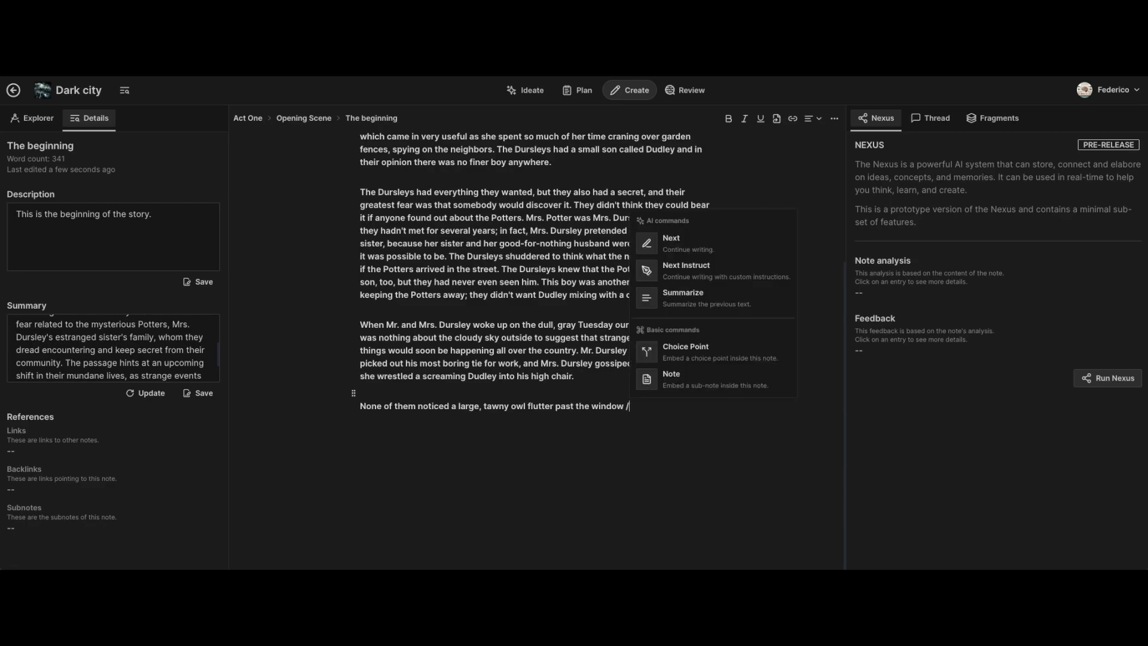
left_click(726, 252)
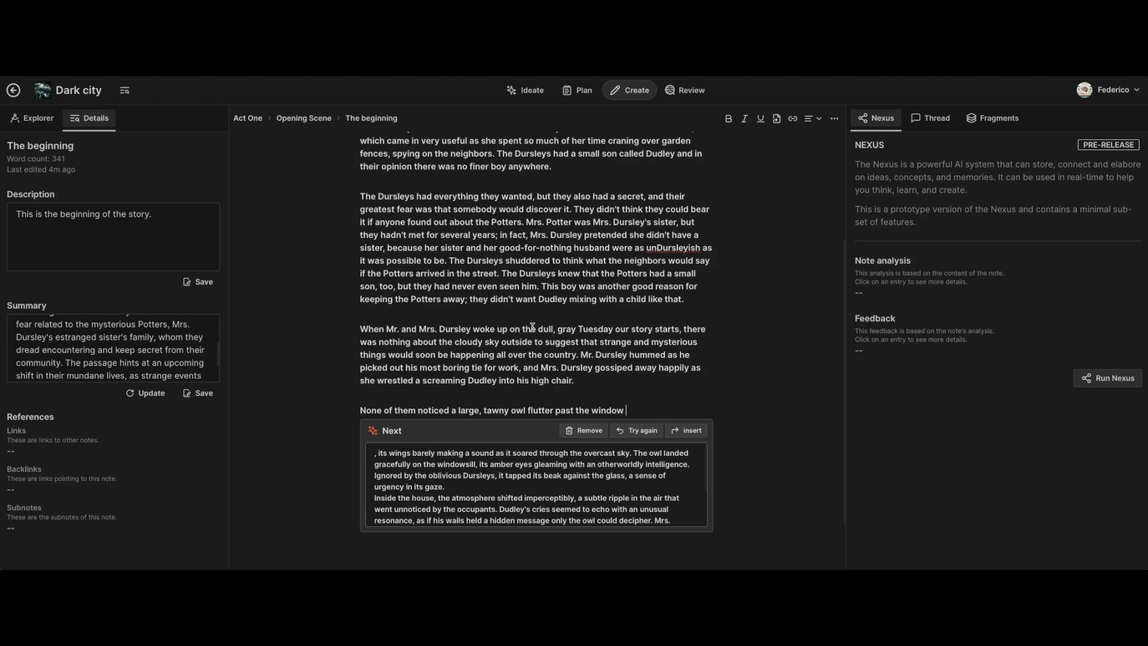
- Read through the continuation generated by Next and remove it from the note
scroll(531, 473, "down", 3)
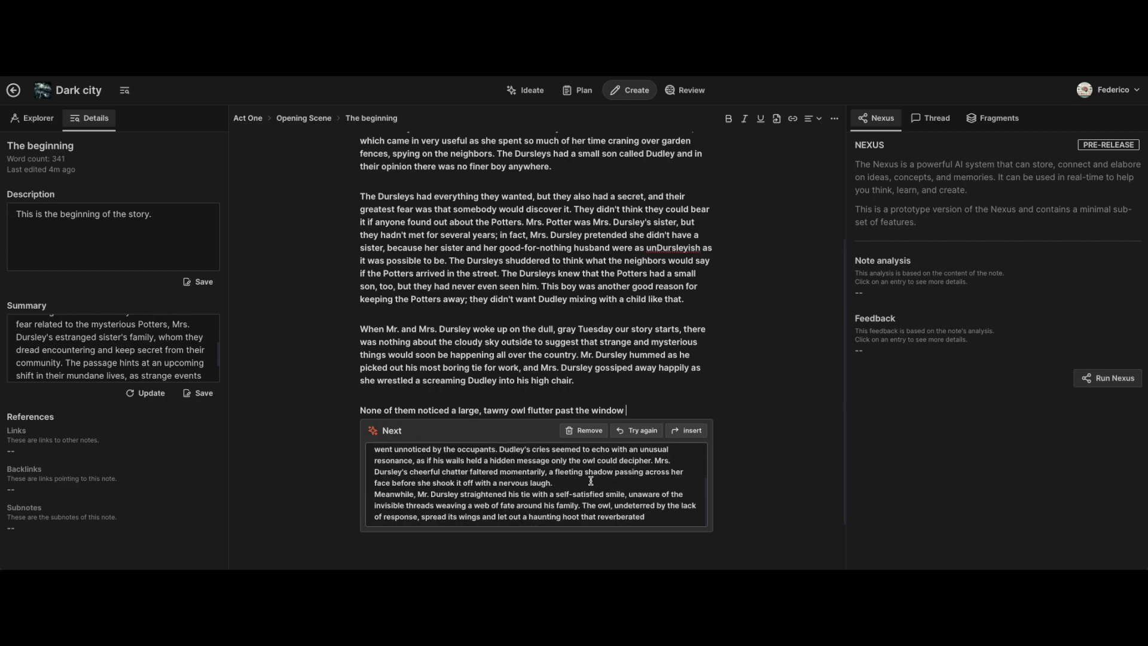
scroll(591, 481, "up", 3)
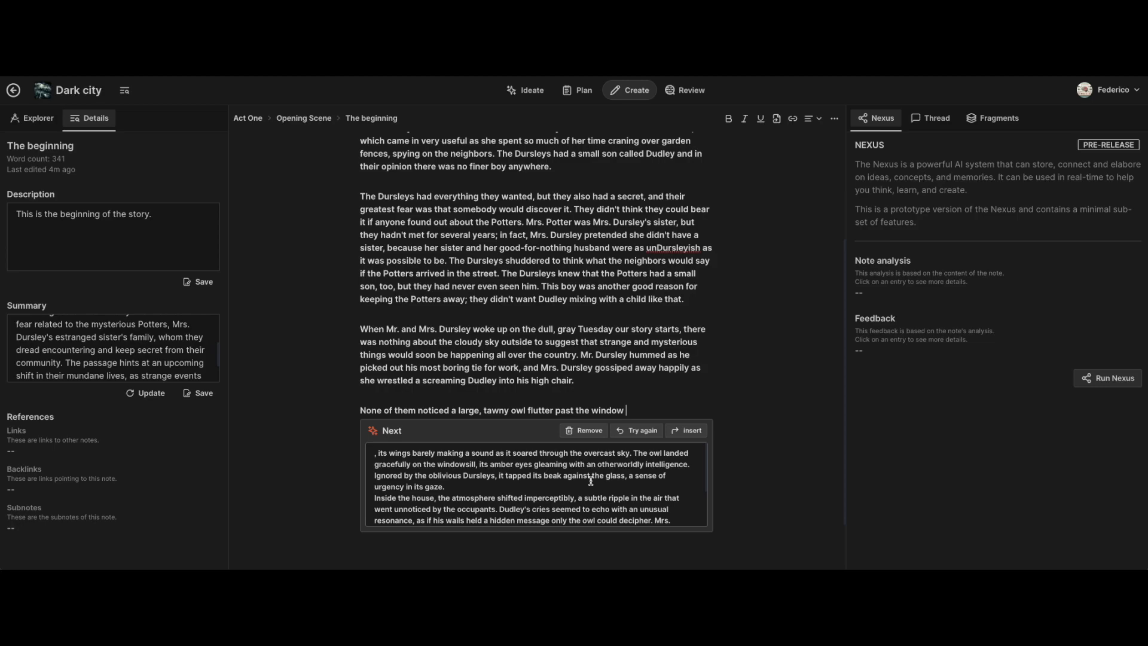
scroll(590, 481, "up", 2)
scroll(718, 449, "down", 3)
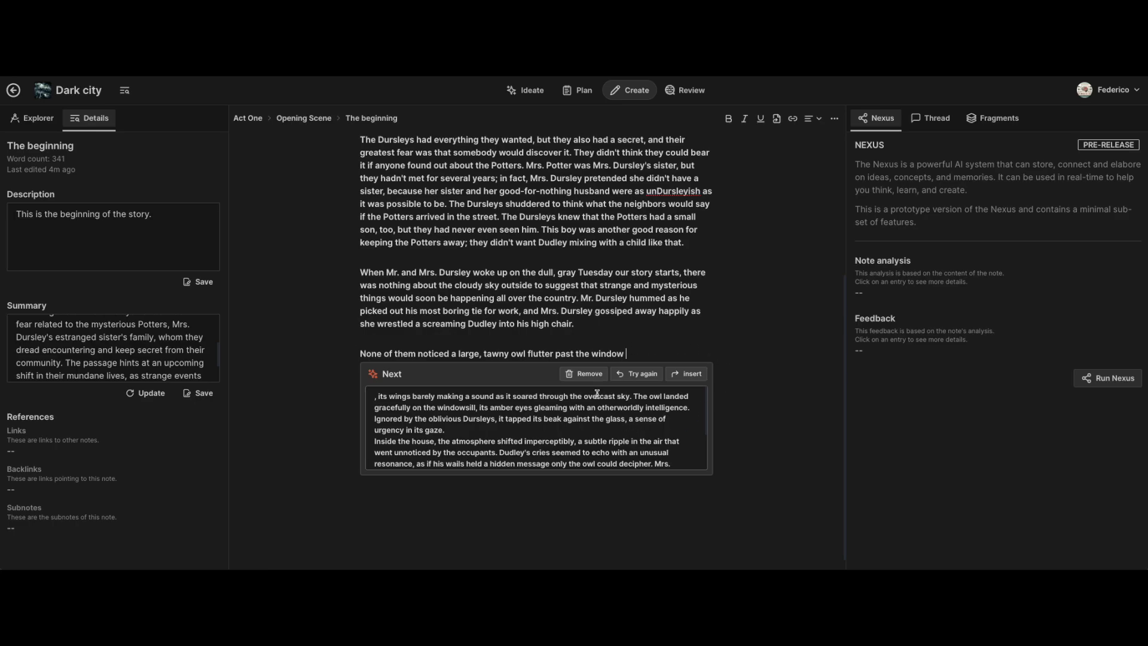
left_click(589, 374)
- Run Next Instruct after the owl sentence with the prompt "Make it horror, use Stephen King writing style"
left_click(637, 408)
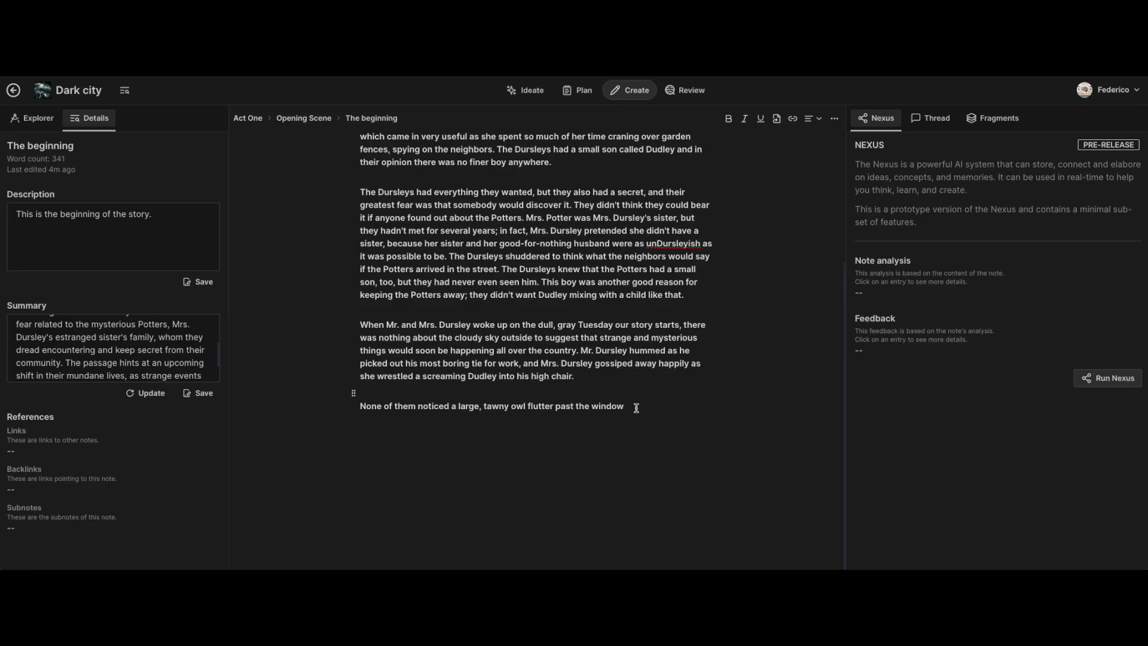
type("/")
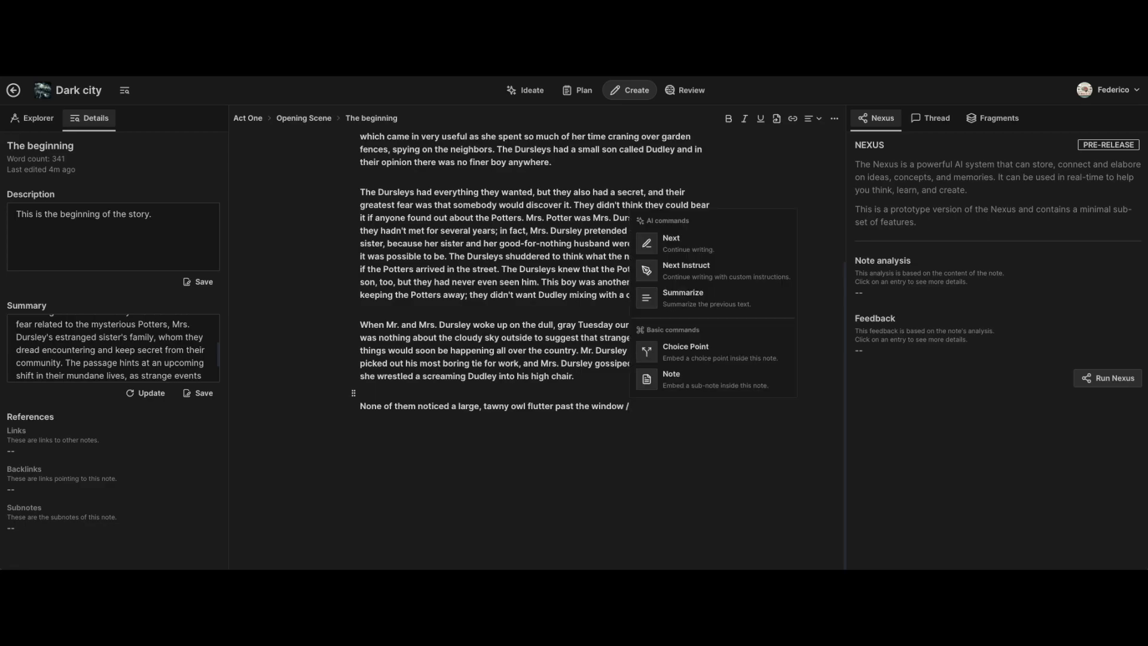
left_click(717, 271)
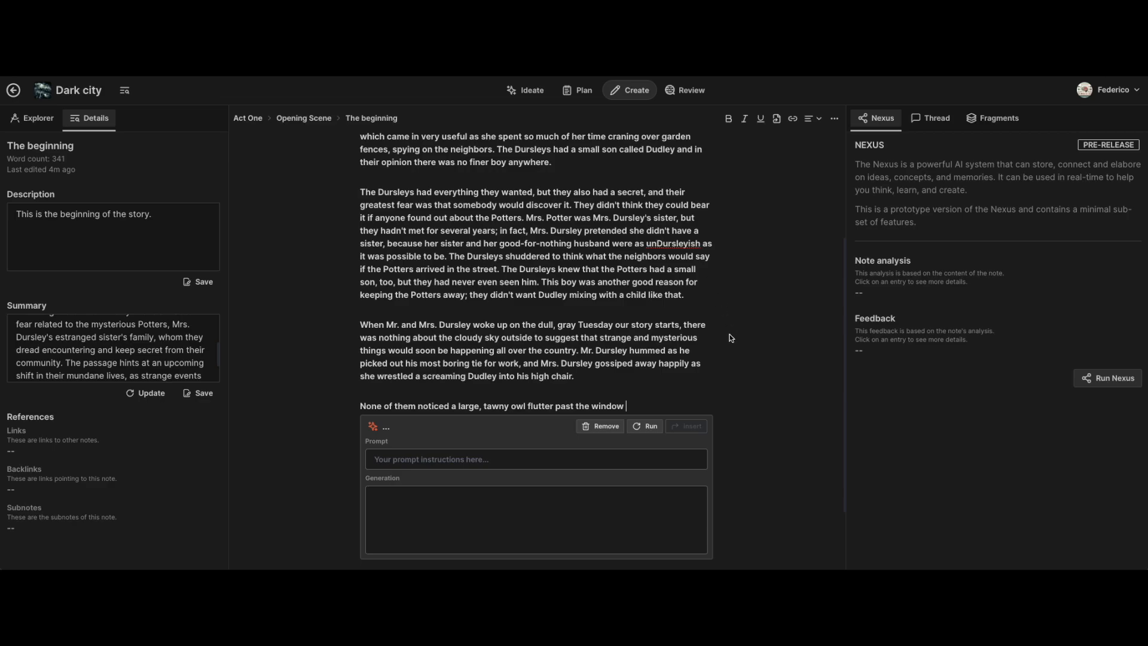
scroll(607, 390, "down", 1)
left_click(477, 436)
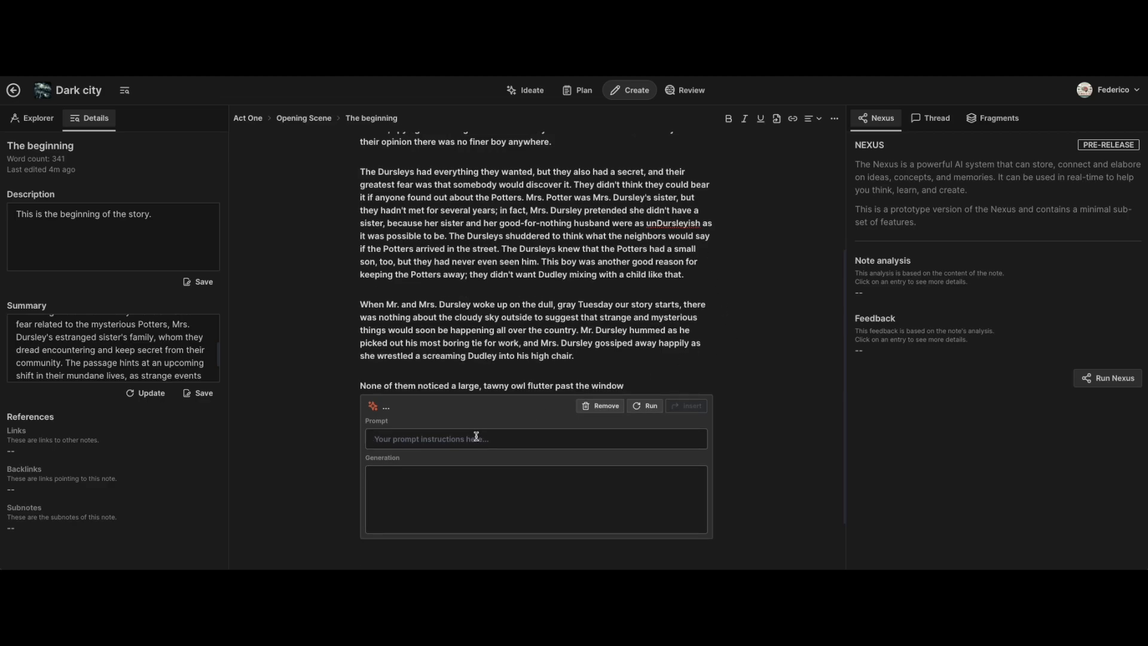
type("Make it horror, use Stheephen King writ")
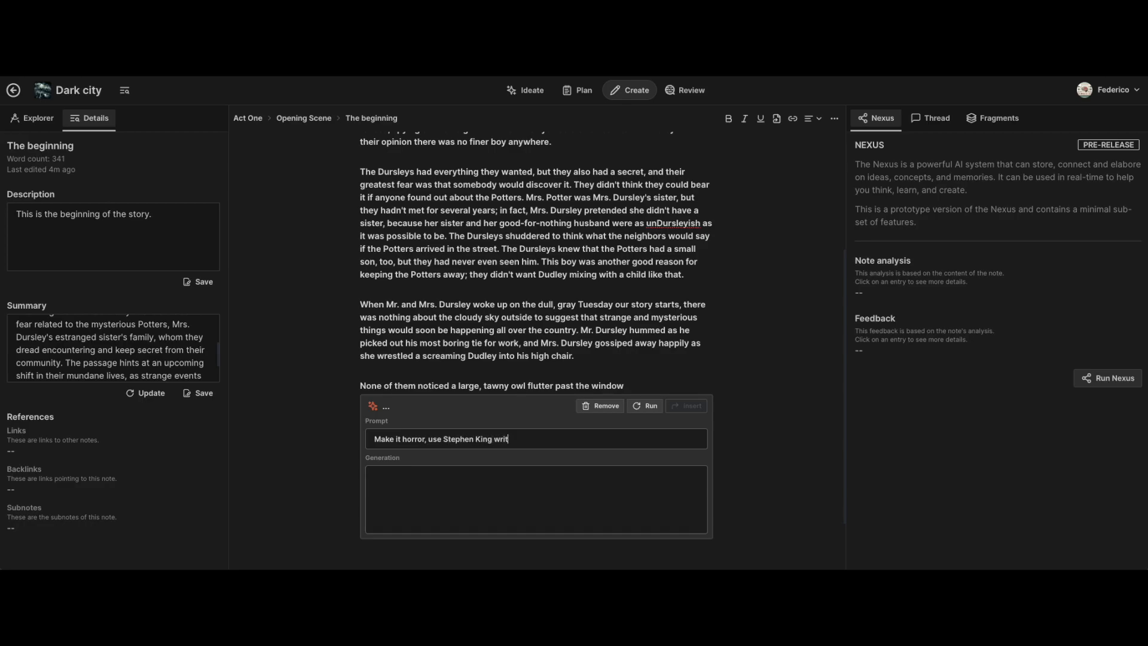
type("ing styule")
key("Return")
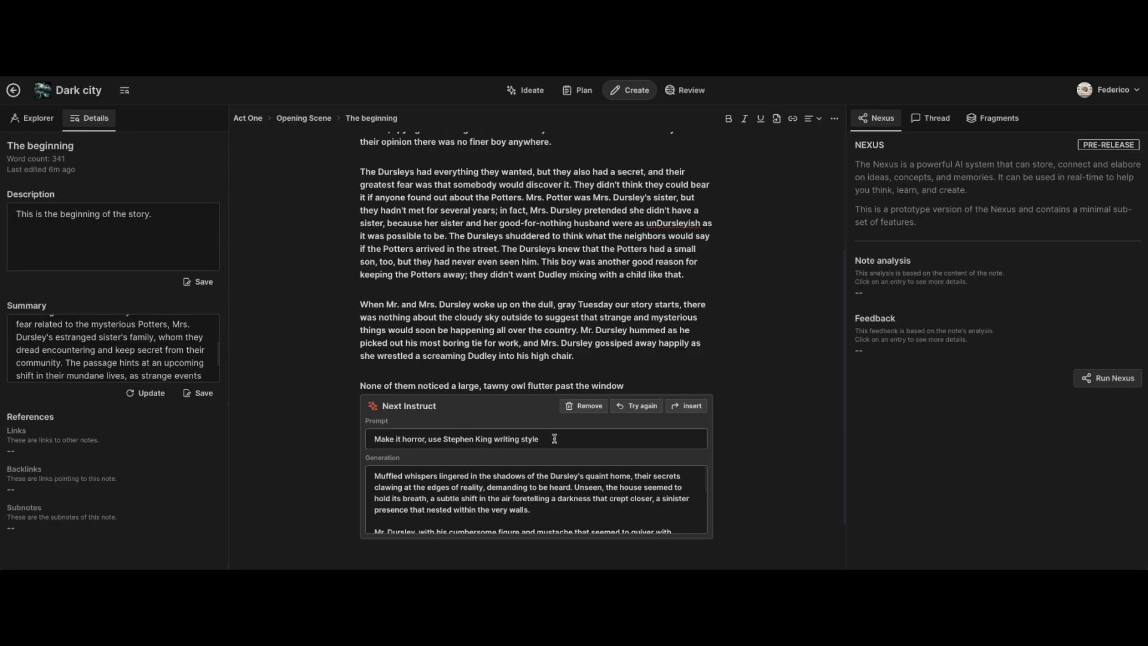
- Read the horror-style generation through to its end and remove the Next Instruct block from the note
scroll(488, 478, "up", 1)
scroll(502, 345, "down", 1)
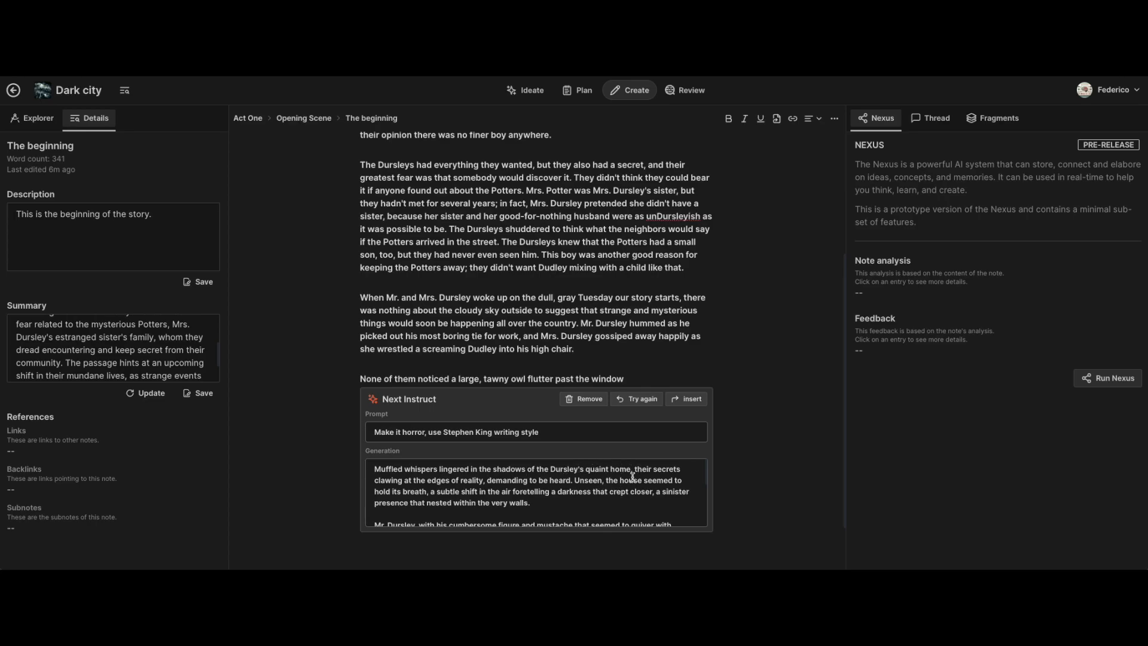
scroll(634, 478, "down", 1)
scroll(634, 480, "down", 2)
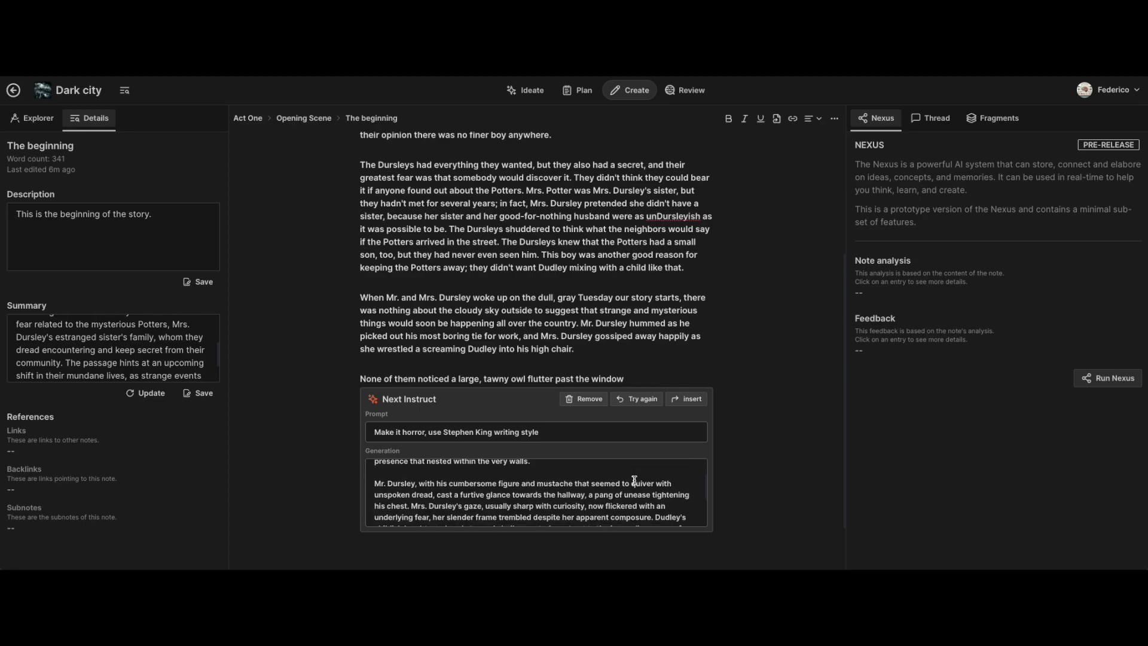
scroll(634, 479, "up", 3)
scroll(634, 480, "up", 2)
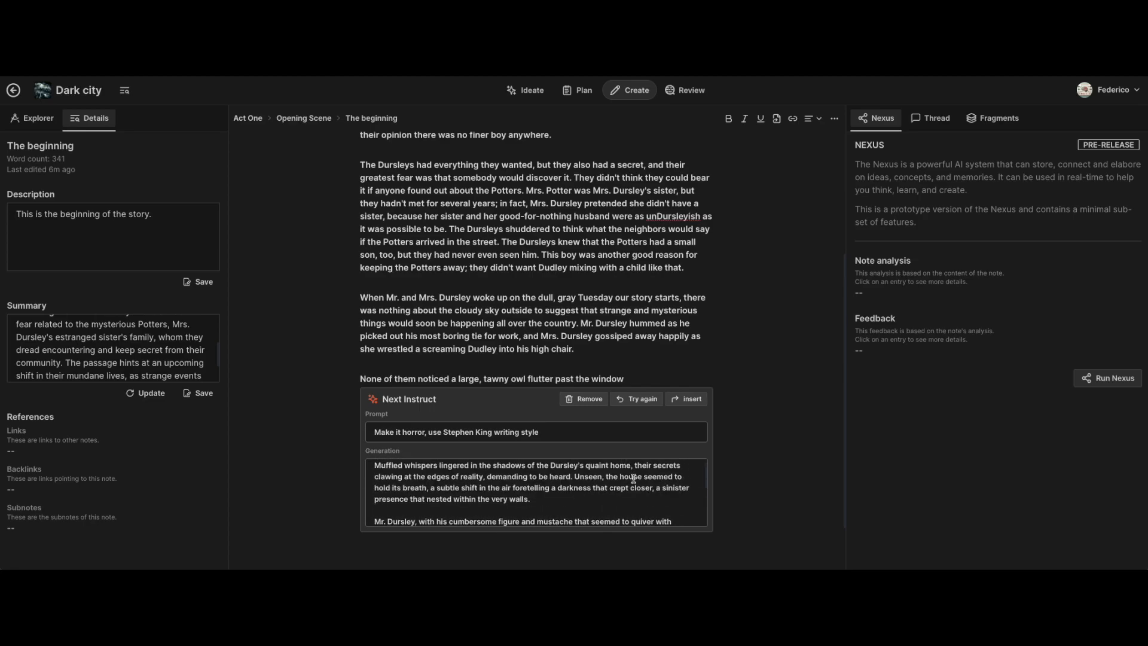
scroll(633, 480, "down", 3)
scroll(633, 480, "up", 2)
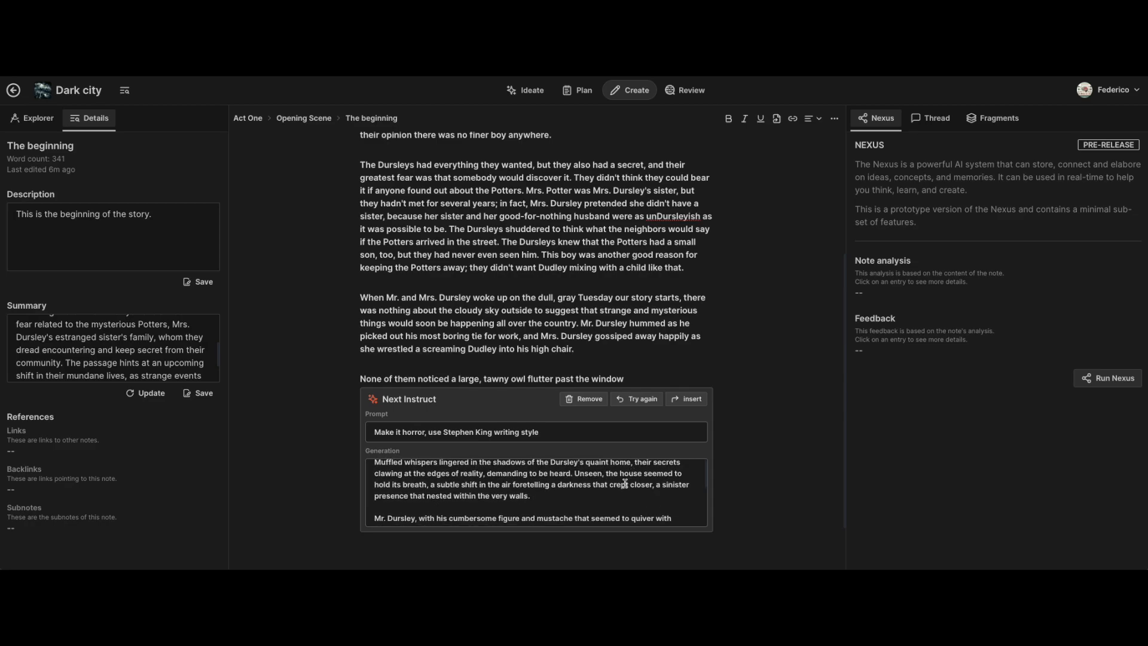
scroll(649, 477, "up", 1)
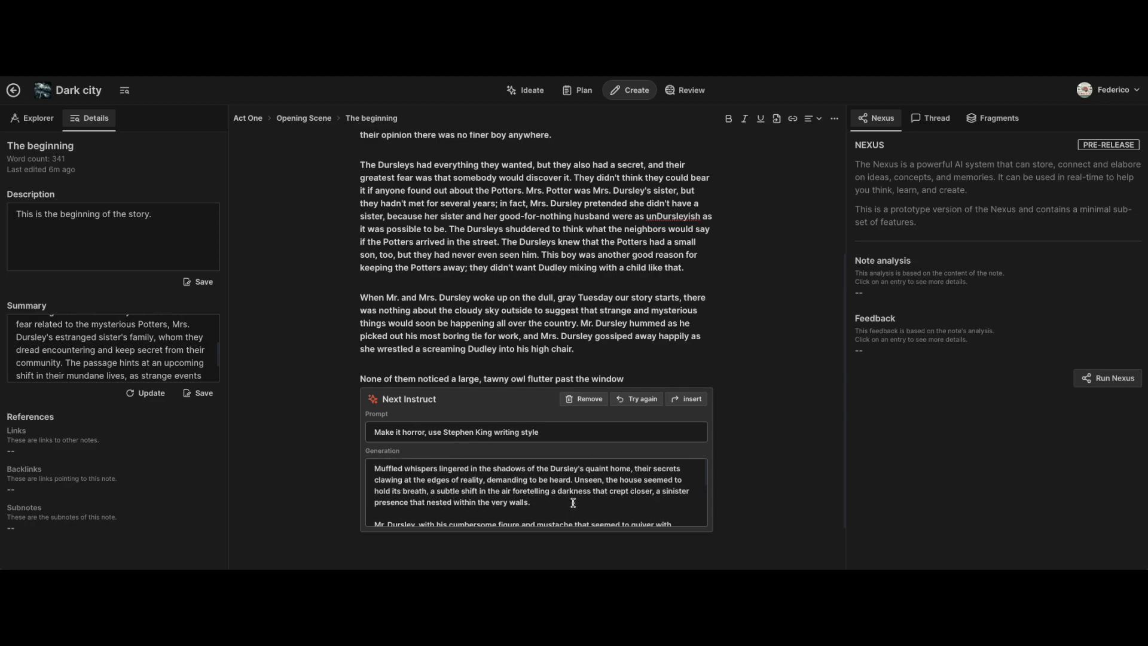
scroll(546, 488, "down", 1)
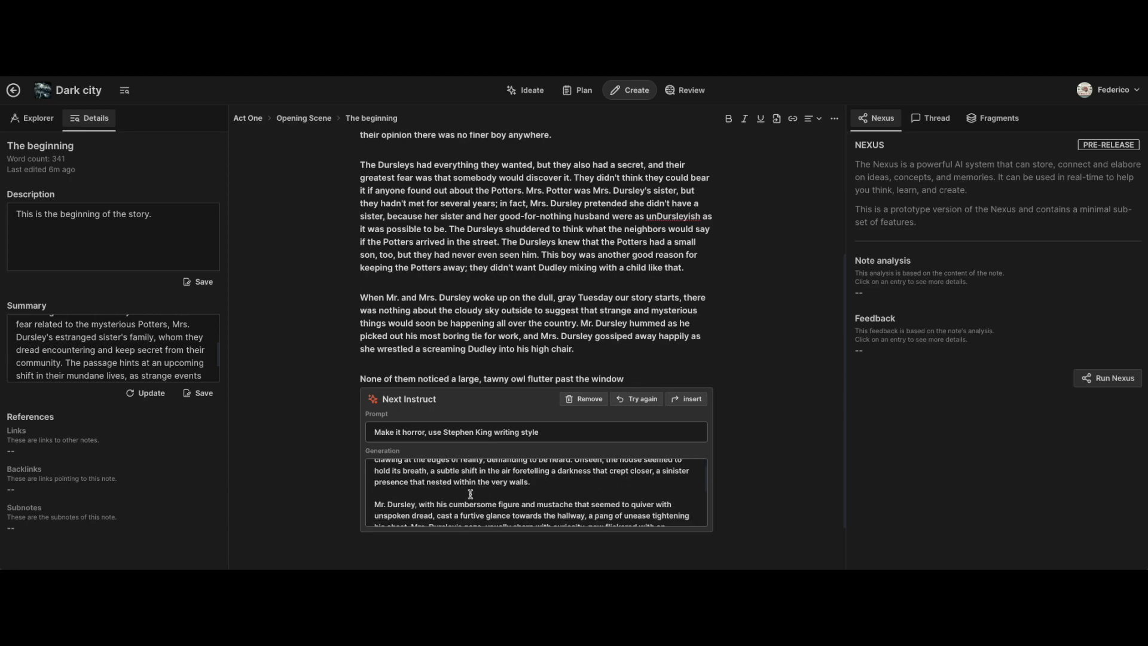
scroll(515, 486, "down", 1)
scroll(517, 501, "down", 3)
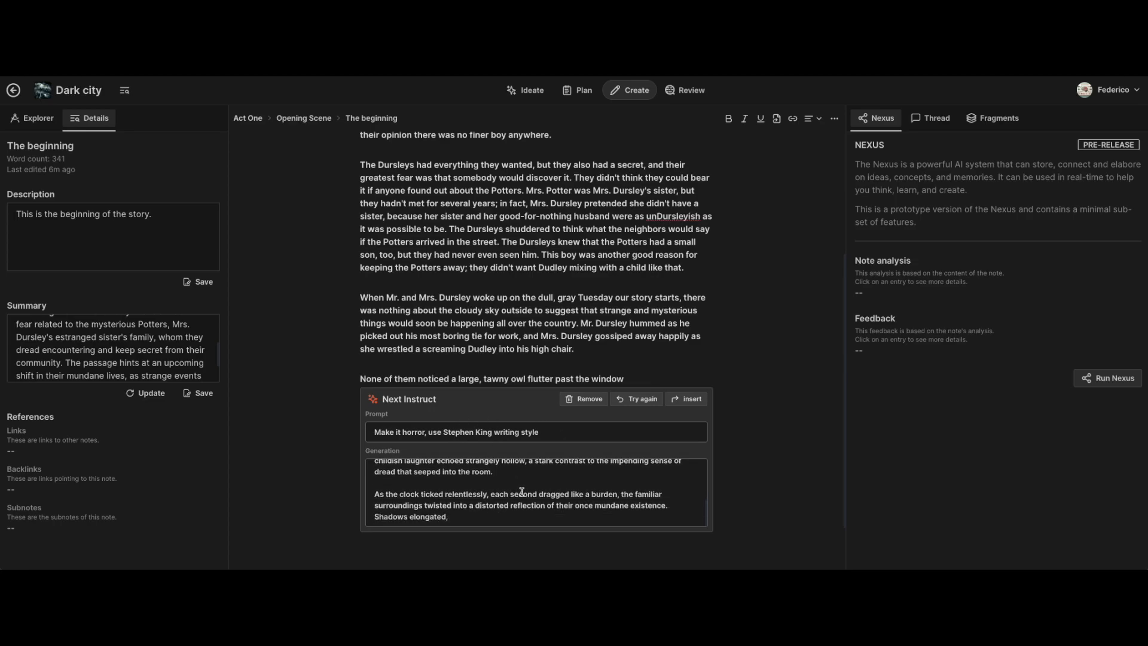
scroll(522, 492, "down", 1)
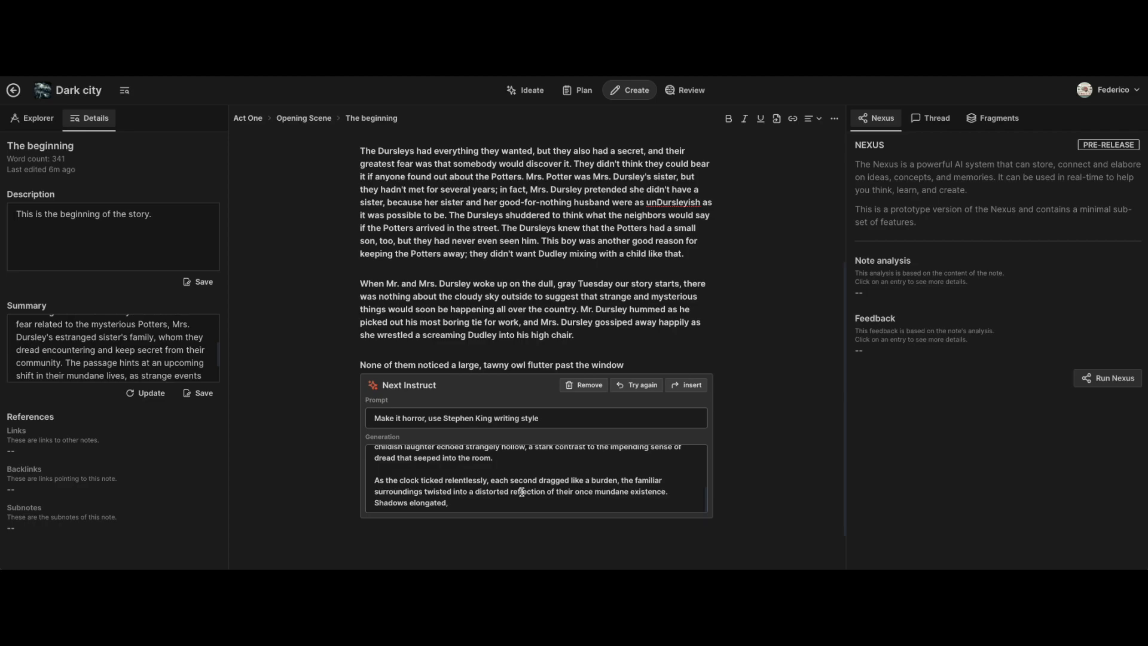
scroll(582, 181, "up", 1)
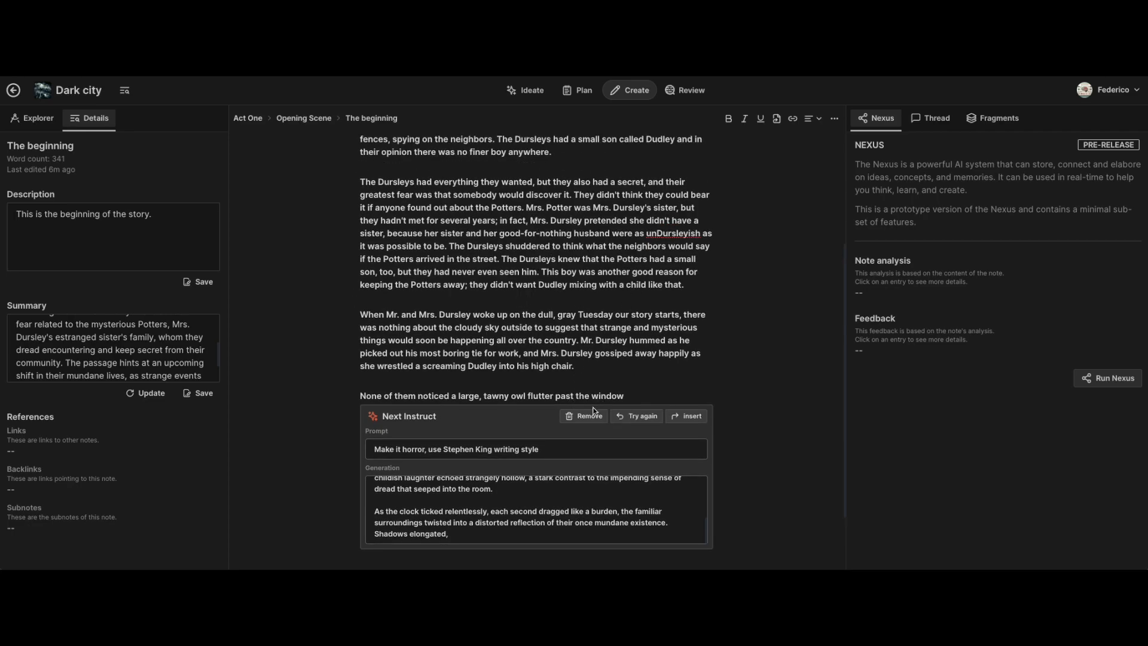
left_click(583, 416)
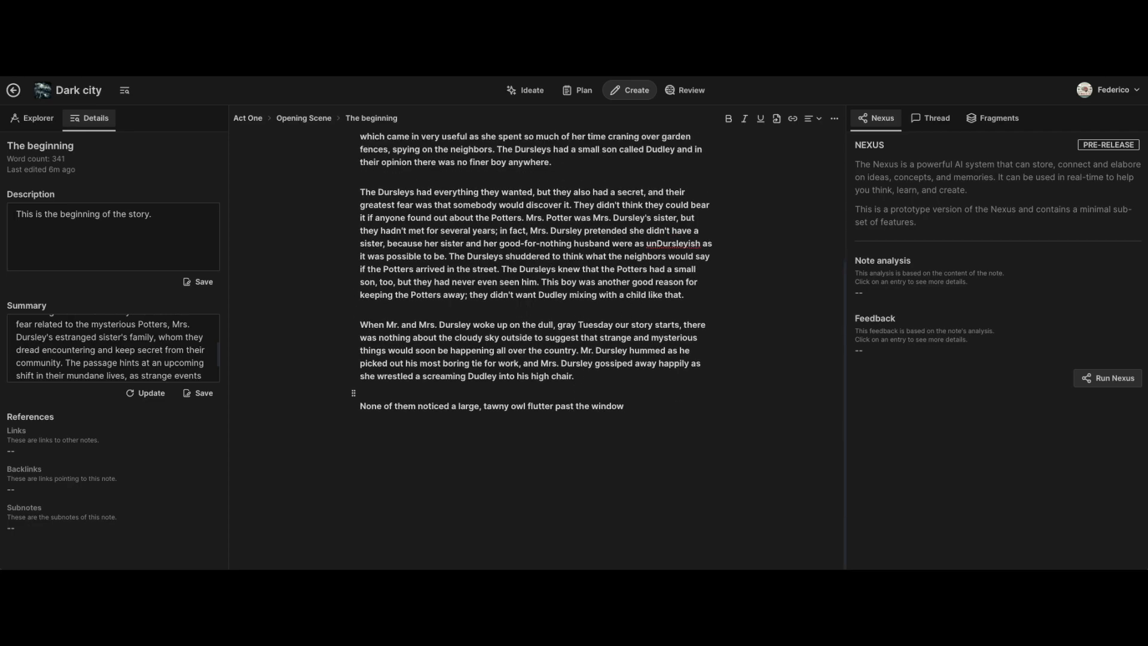
- Embed a choice point after the owl sentence and look at its active choice options
type("/")
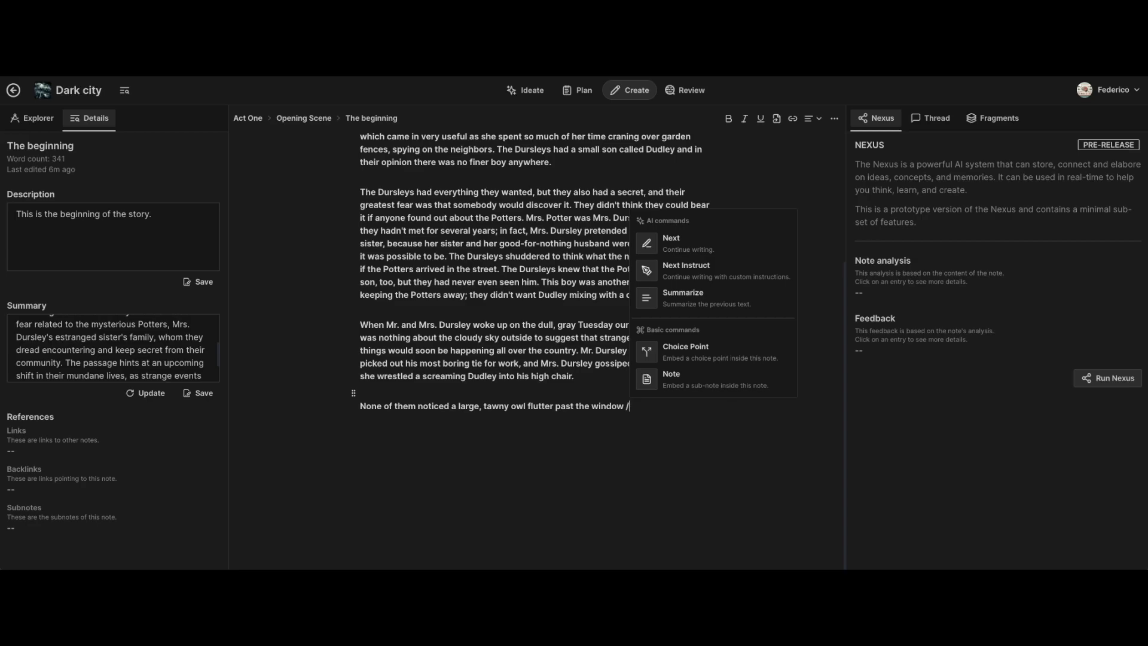
left_click(743, 357)
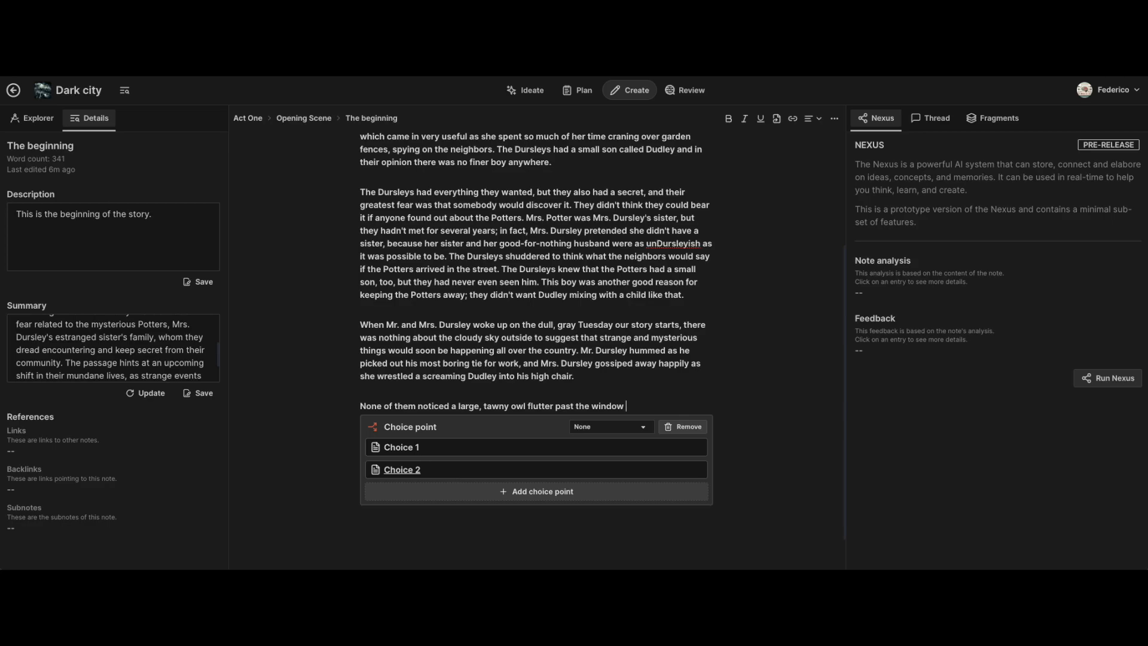
left_click(621, 430)
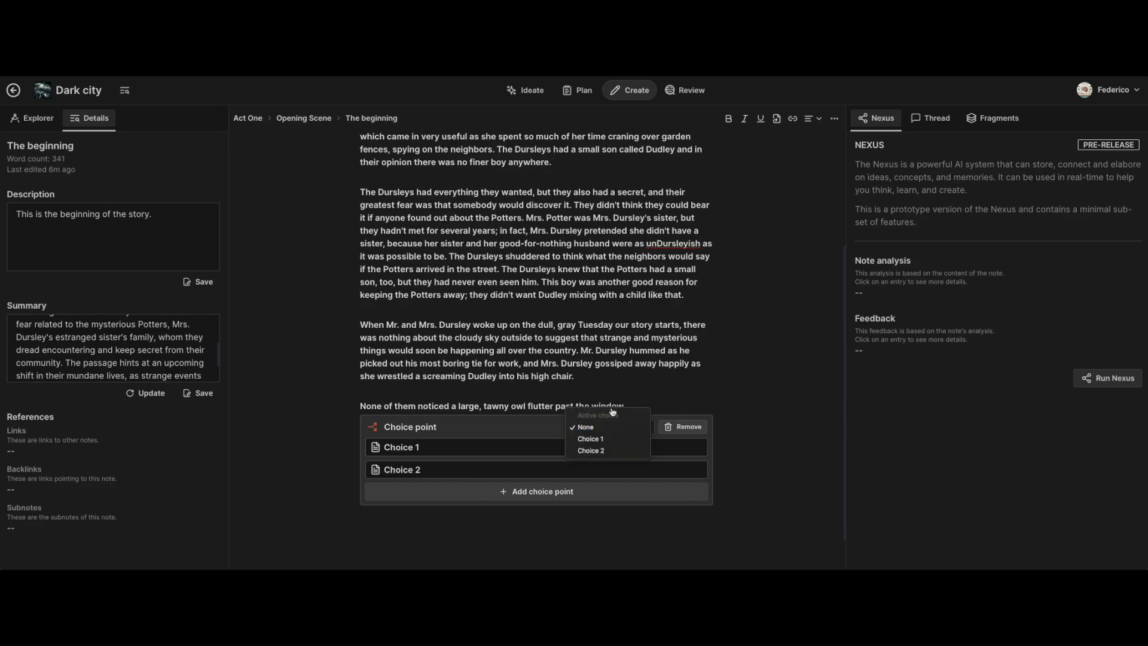
left_click(523, 423)
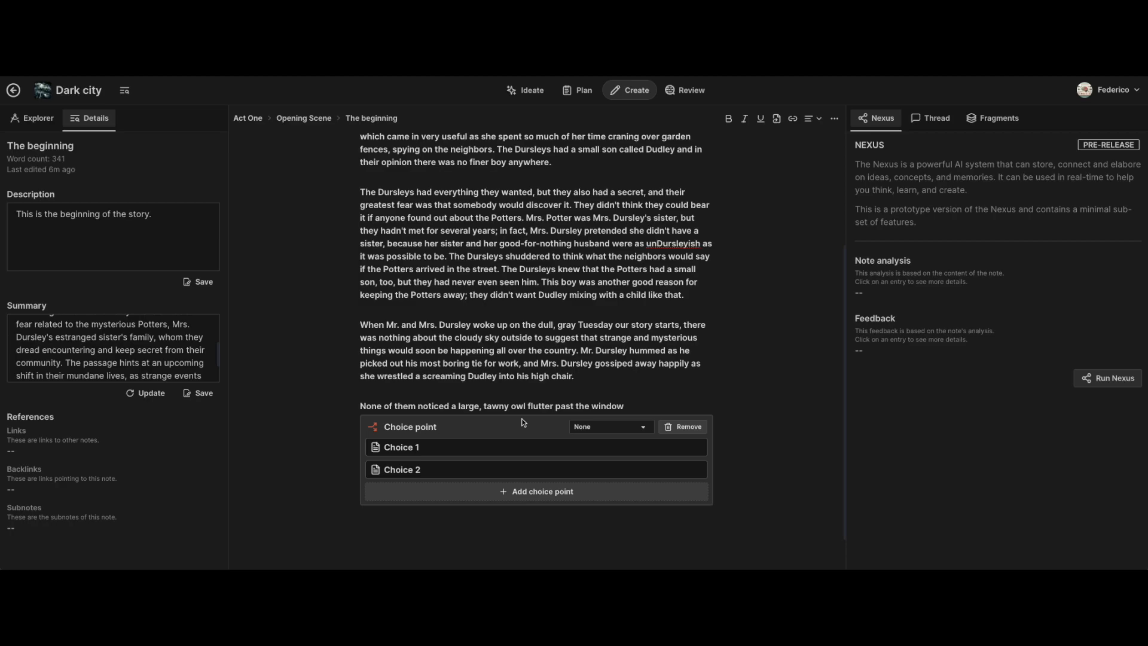
- Check the active choice options once more and remove the choice point from the note
left_click(610, 427)
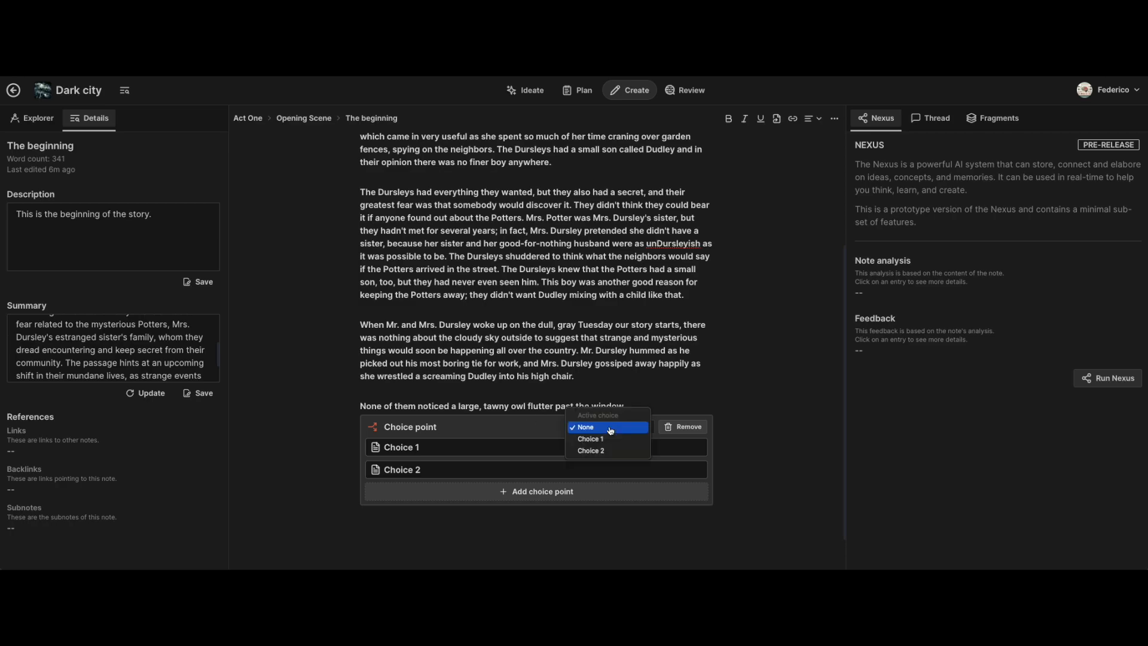
left_click(515, 425)
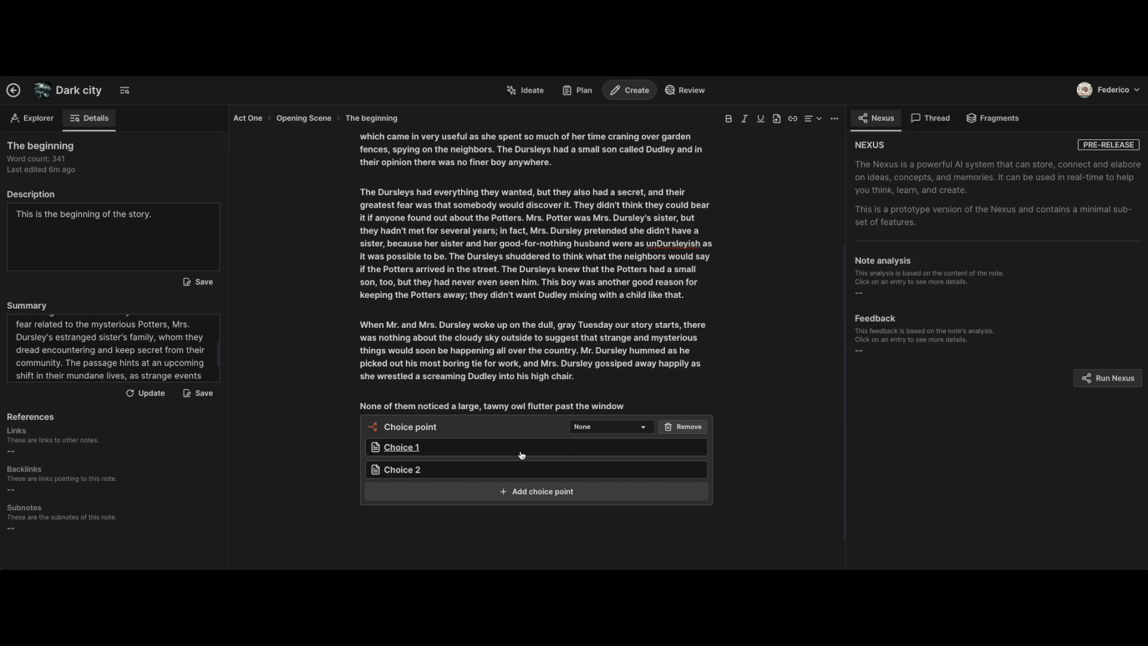
left_click(682, 427)
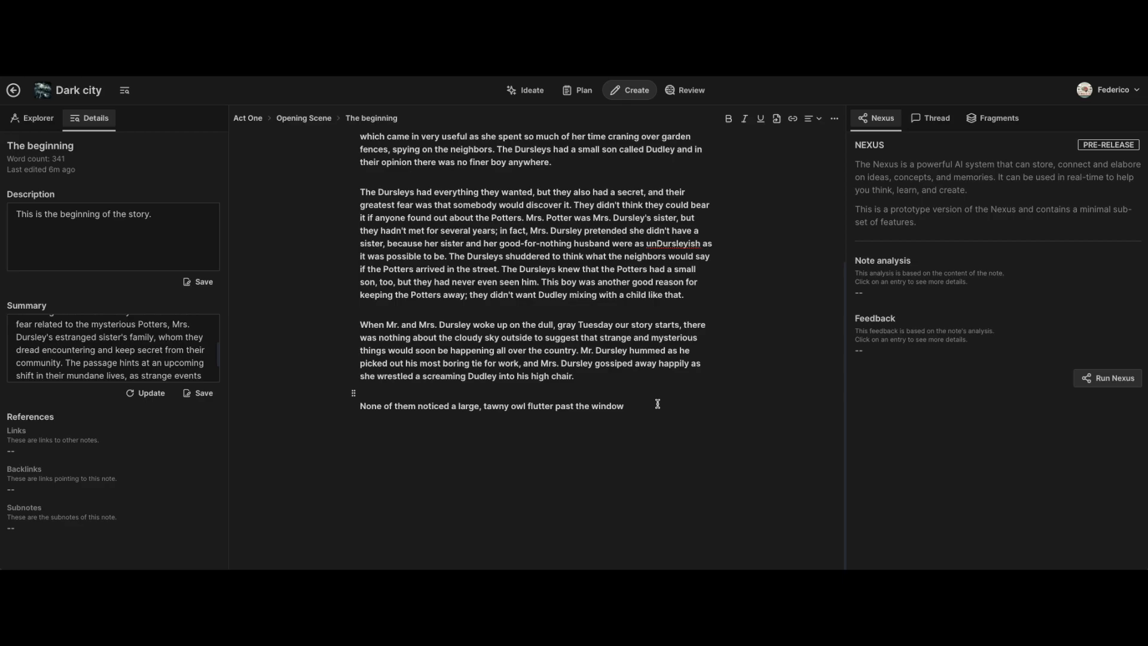
- Embed a sub-note at the end of "The beginning" and open it for editing
type("/")
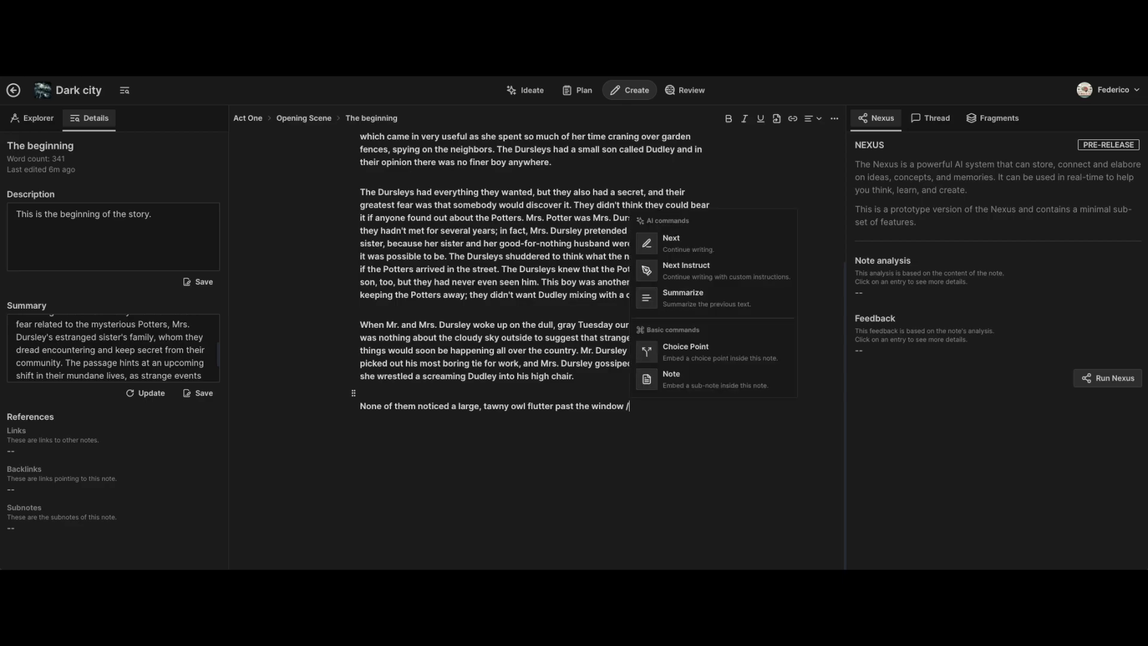
left_click(734, 381)
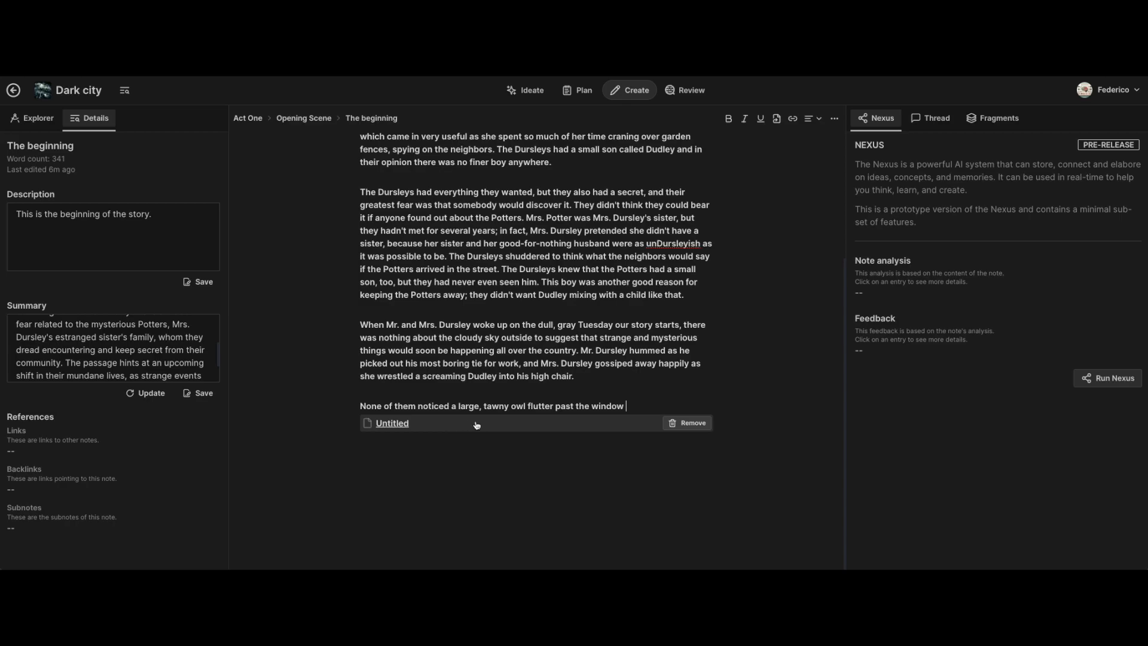
left_click(400, 424)
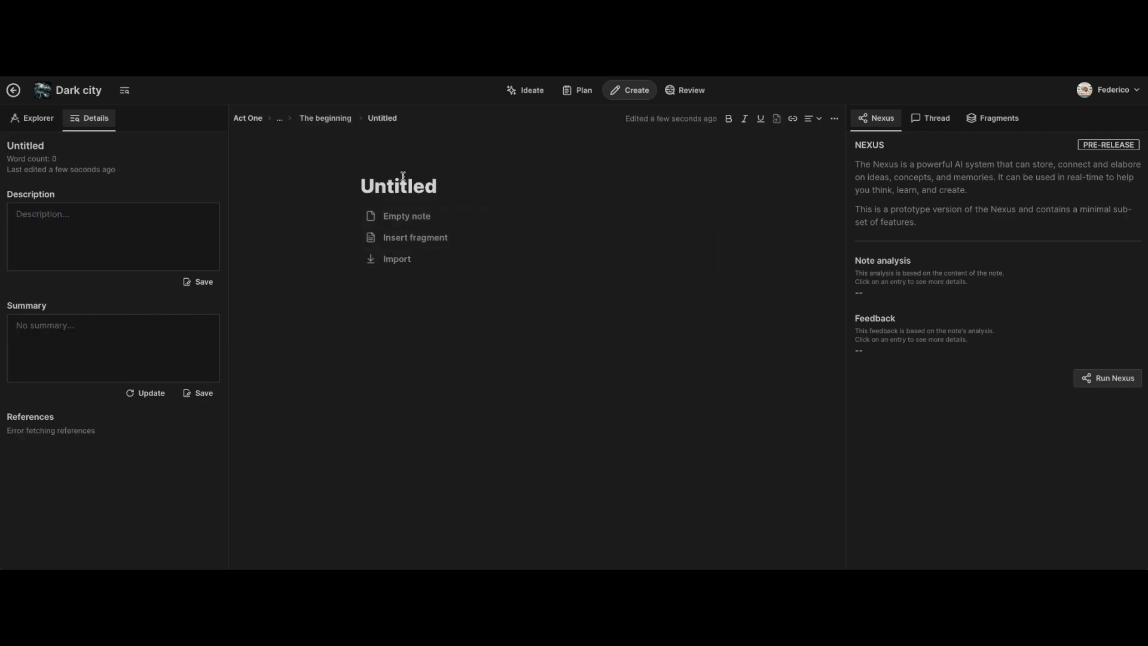
- Replace the embedded note's title with "Sub-note"
double_click(403, 177)
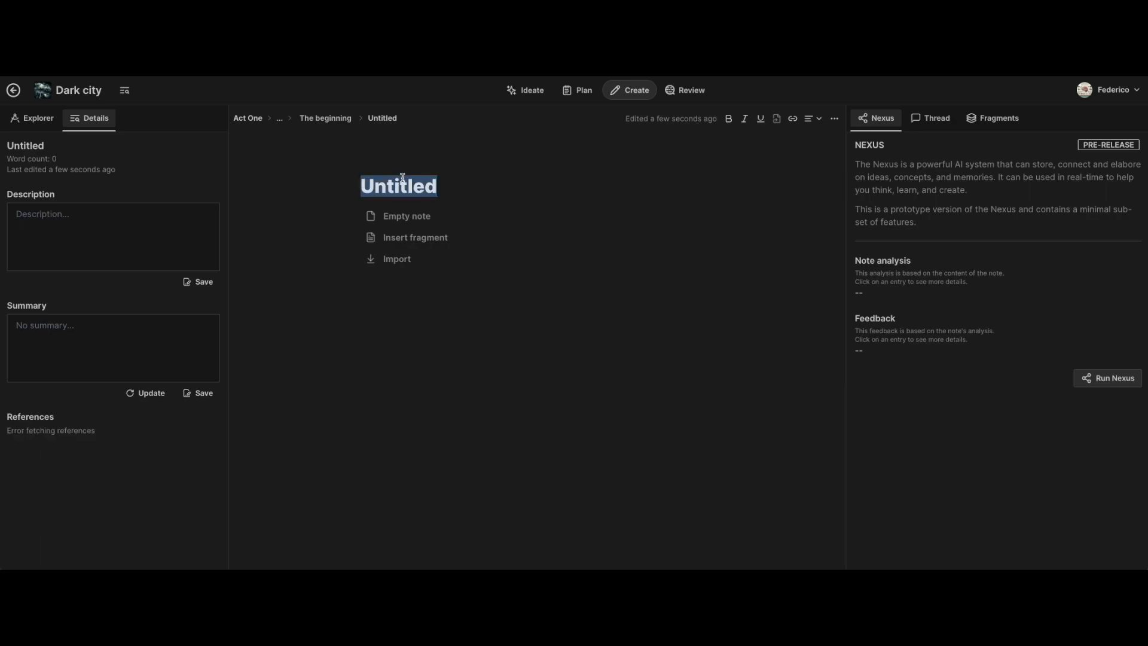
key("BackSpace")
type("U")
key("BackSpace")
type("Sub-note")
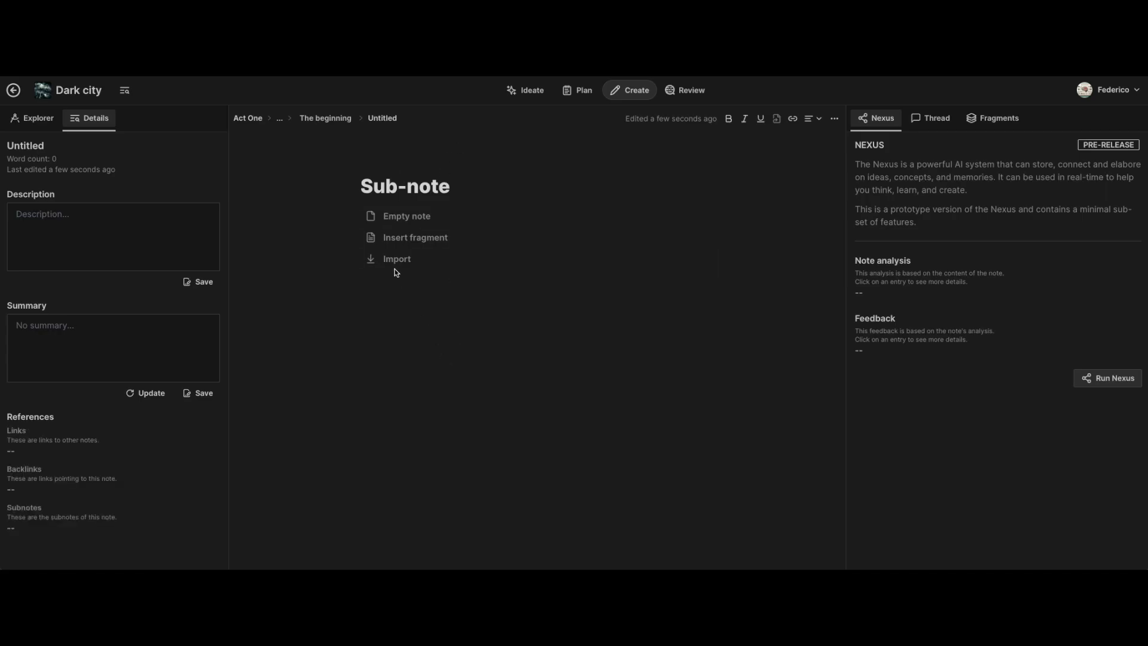
- Return to the note "The beginning" and remove the embedded "Sub-note" below the owl sentence
left_click(324, 119)
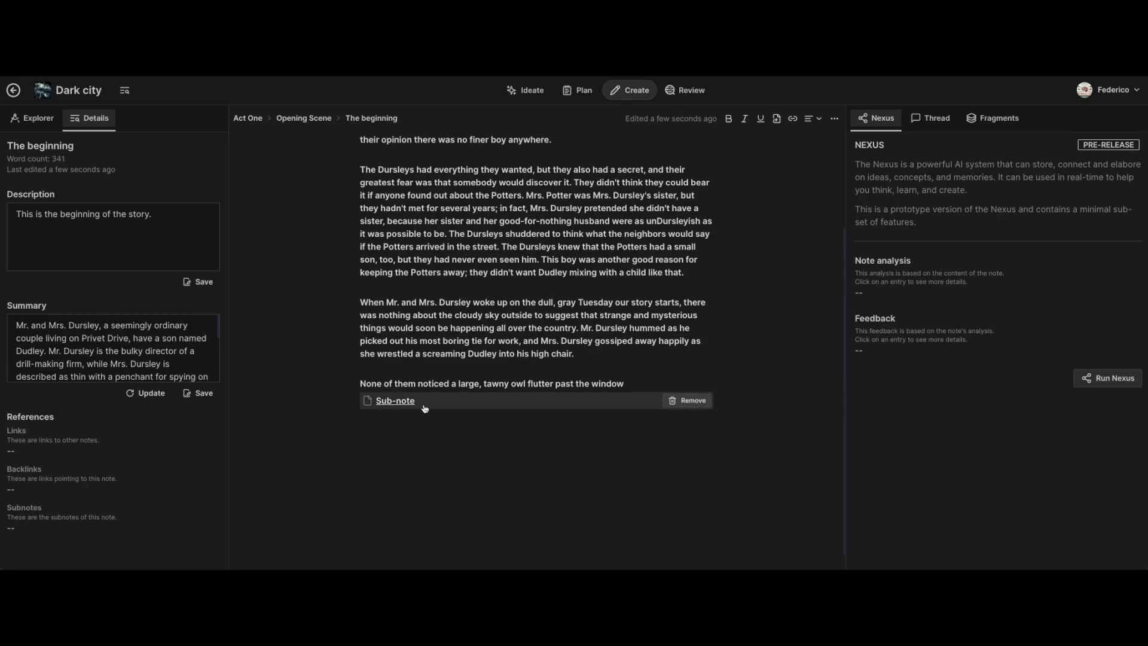
scroll(363, 254, "up", 3)
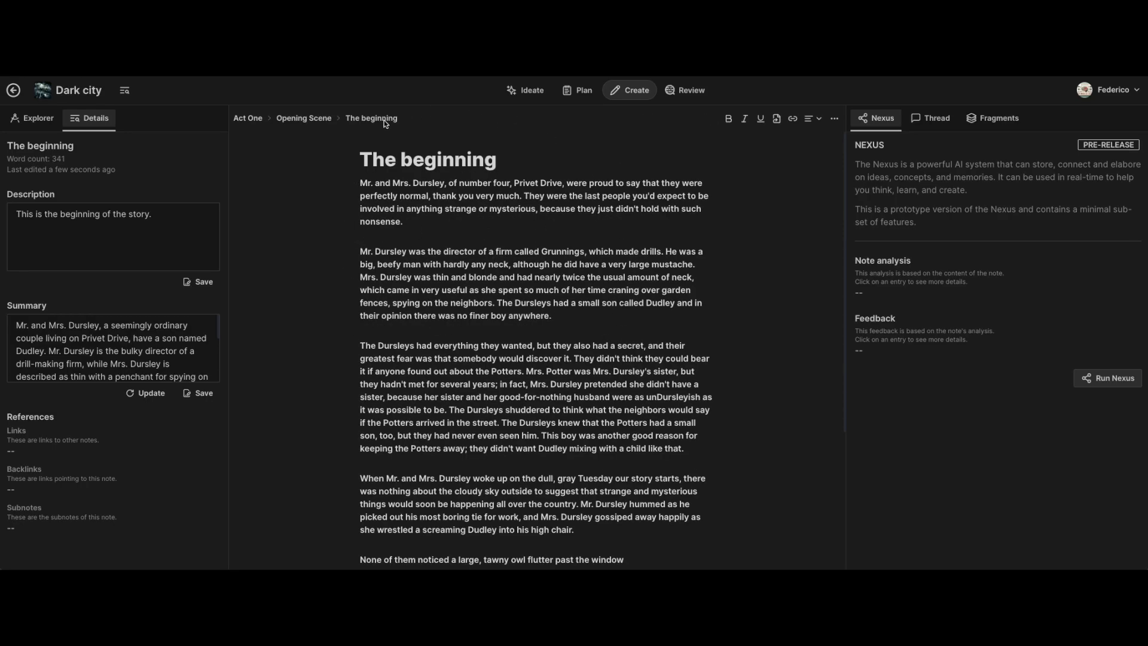
scroll(612, 282, "down", 3)
scroll(612, 282, "down", 1)
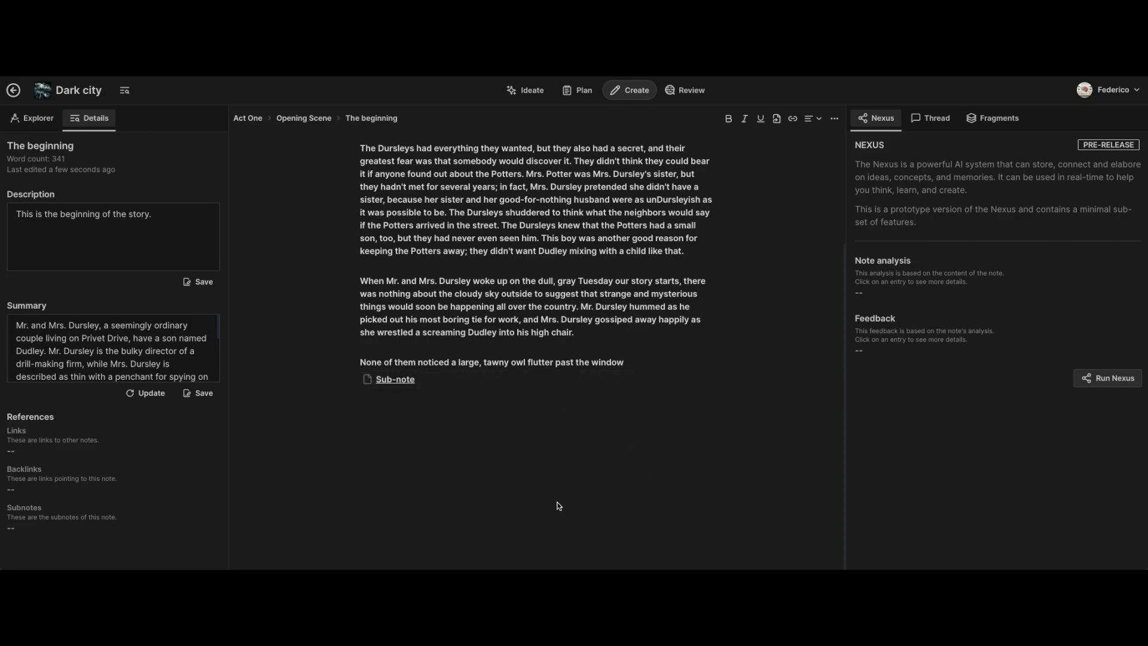
left_click(693, 380)
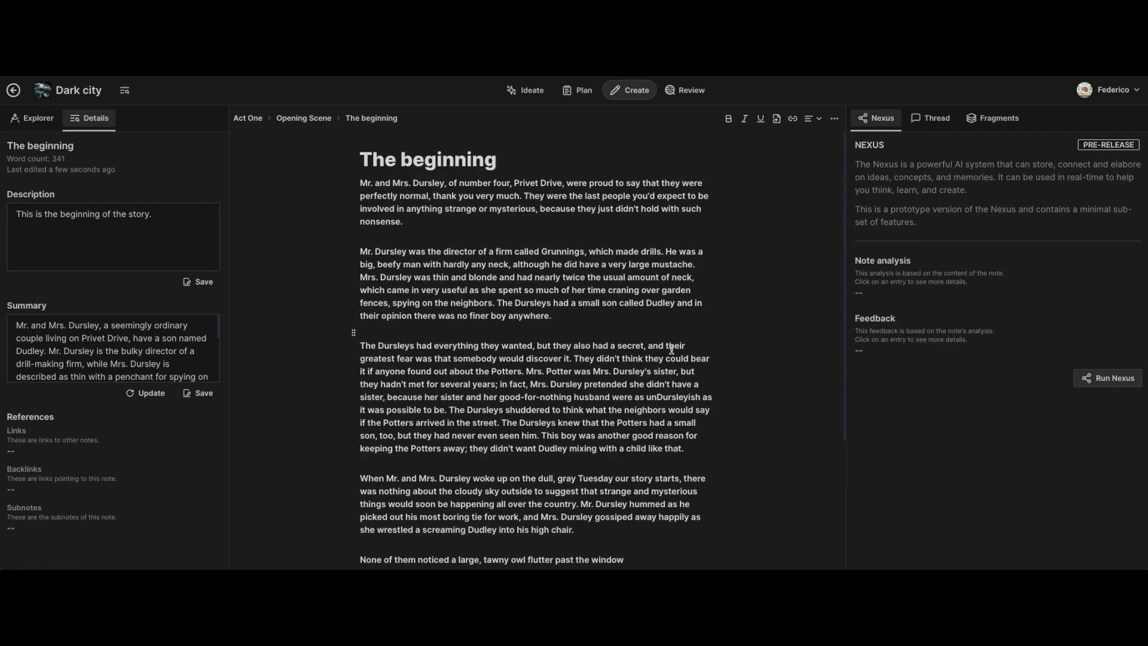
- Check the AI and basic commands available at the end of the owl sentence
left_click(628, 379)
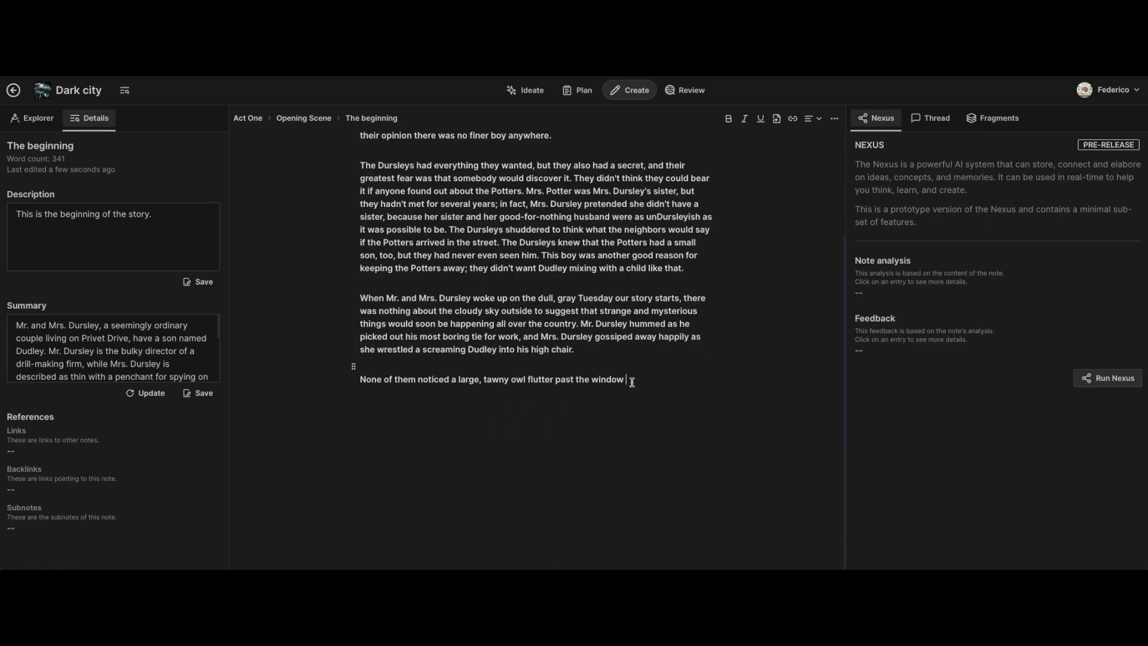
type("/")
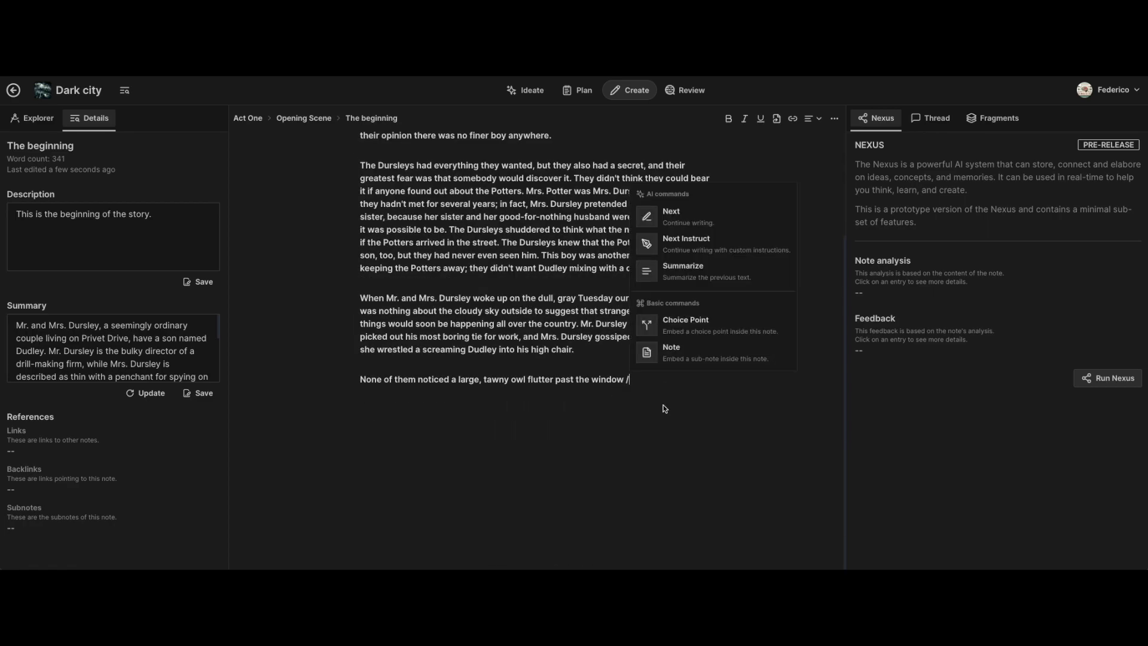
key("BackSpace")
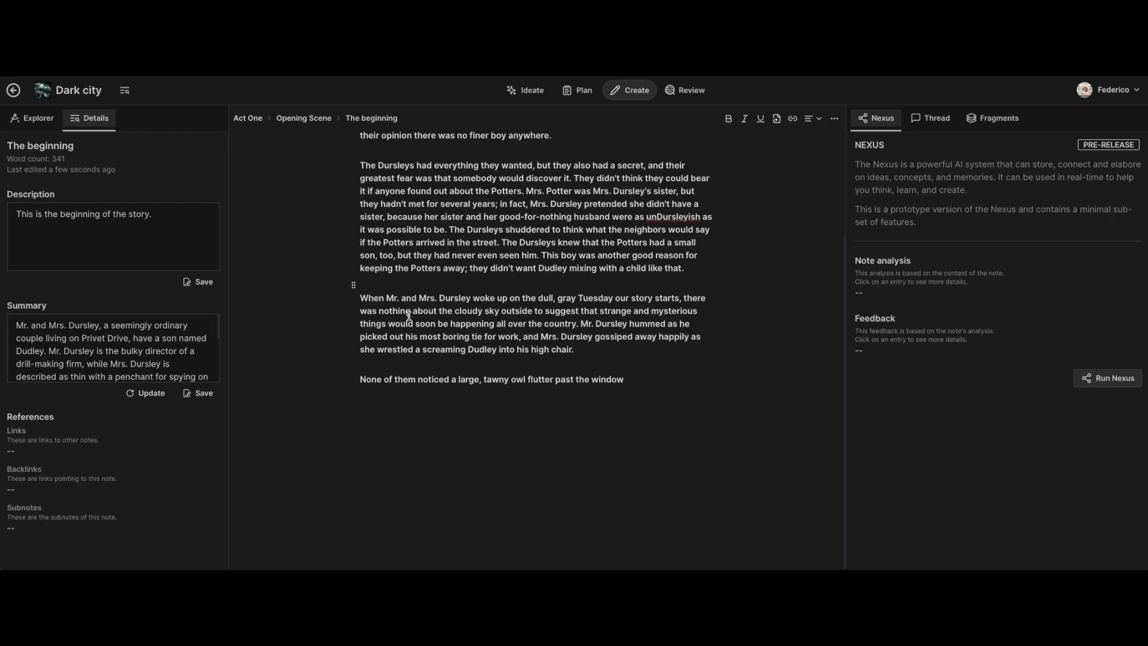
- Generate AI descriptions for the five senses with Describe from the opening sentence about the dull, gray Tuesday
left_click_drag(361, 298, 575, 324)
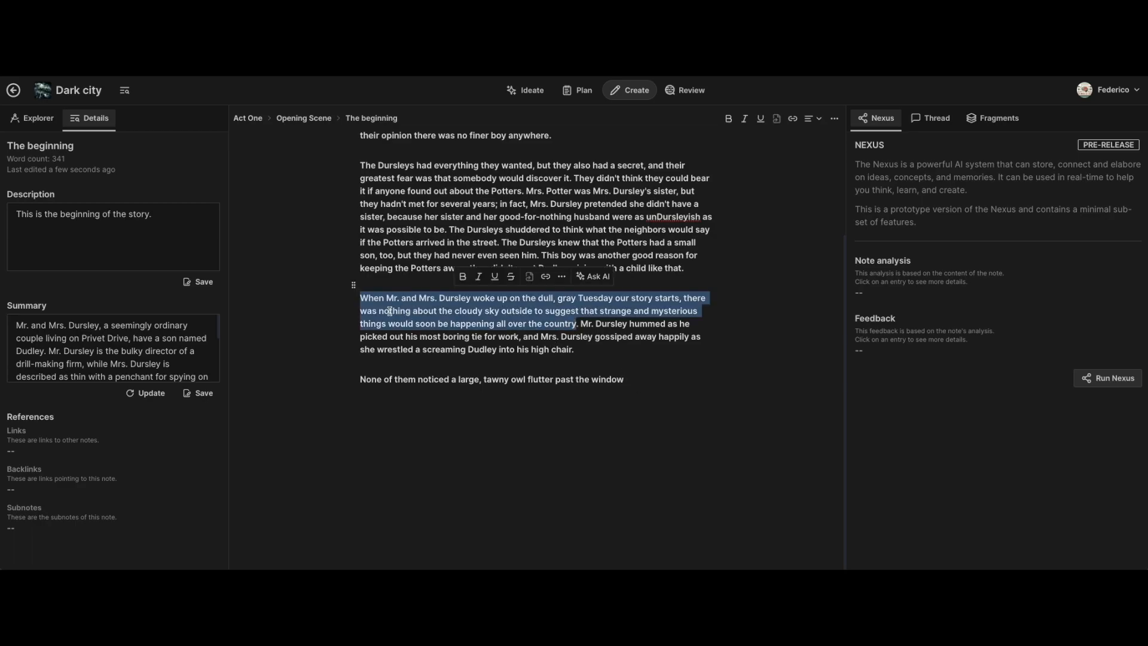
left_click(600, 278)
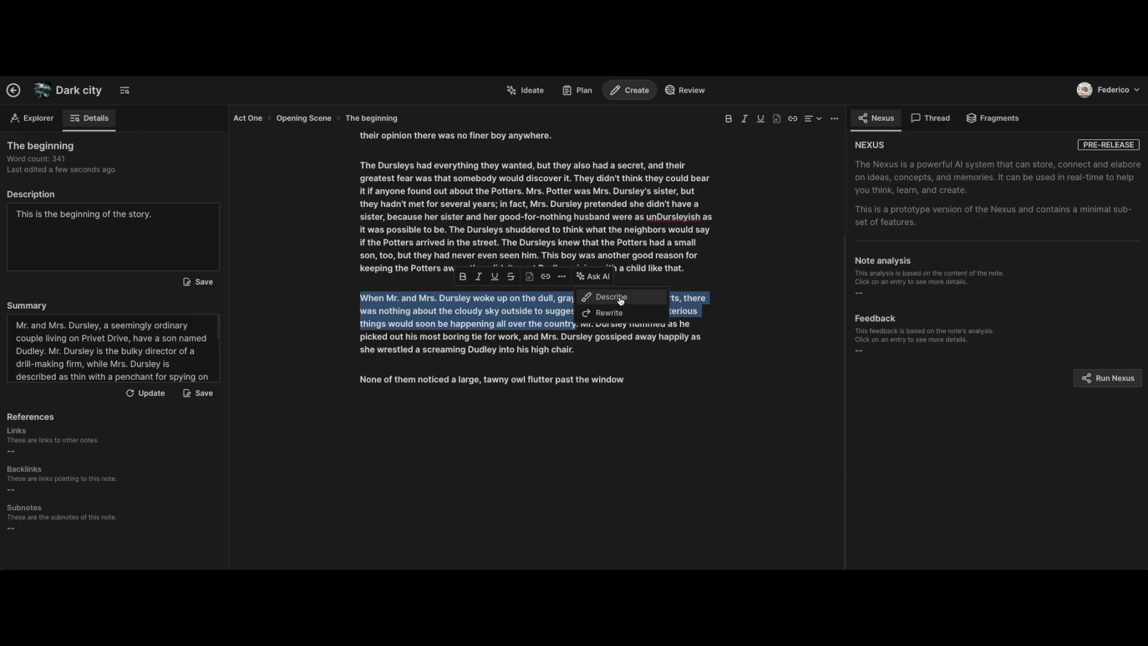
left_click(622, 297)
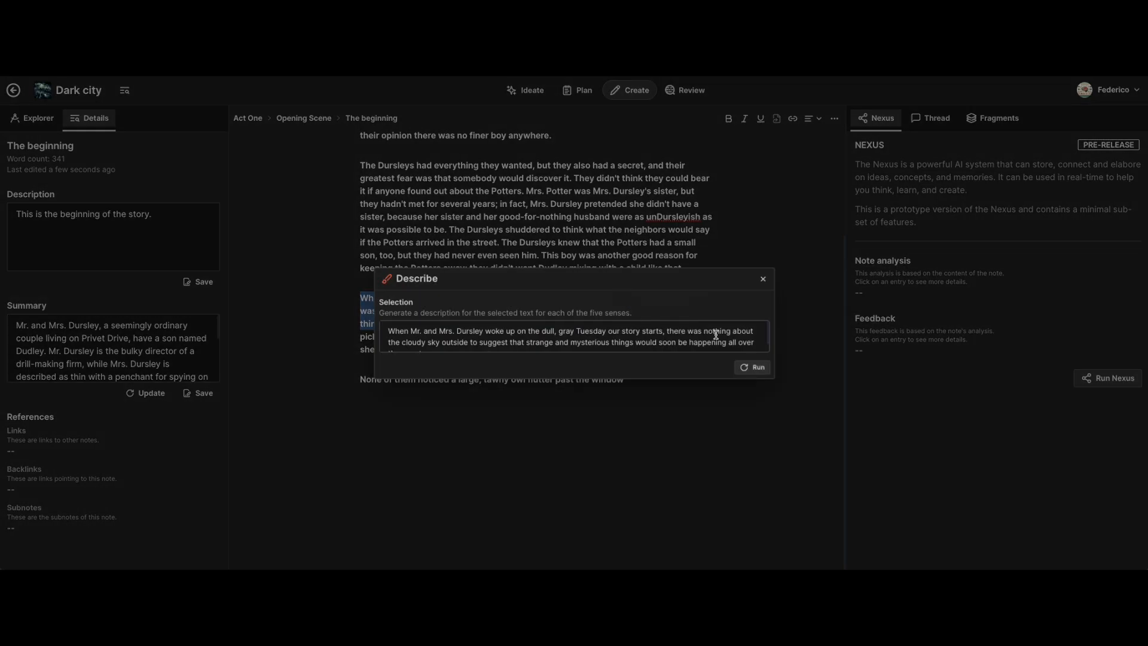
scroll(689, 333, "down", 1)
scroll(443, 336, "up", 1)
scroll(452, 337, "down", 1)
left_click(439, 347)
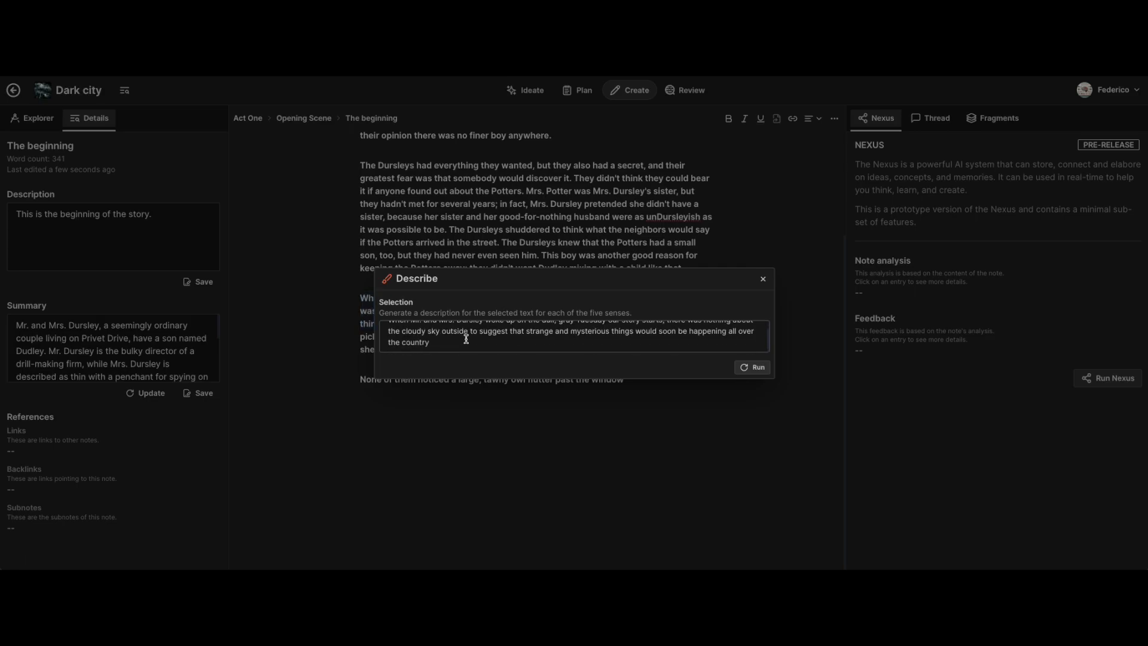
left_click_drag(470, 341, 386, 323)
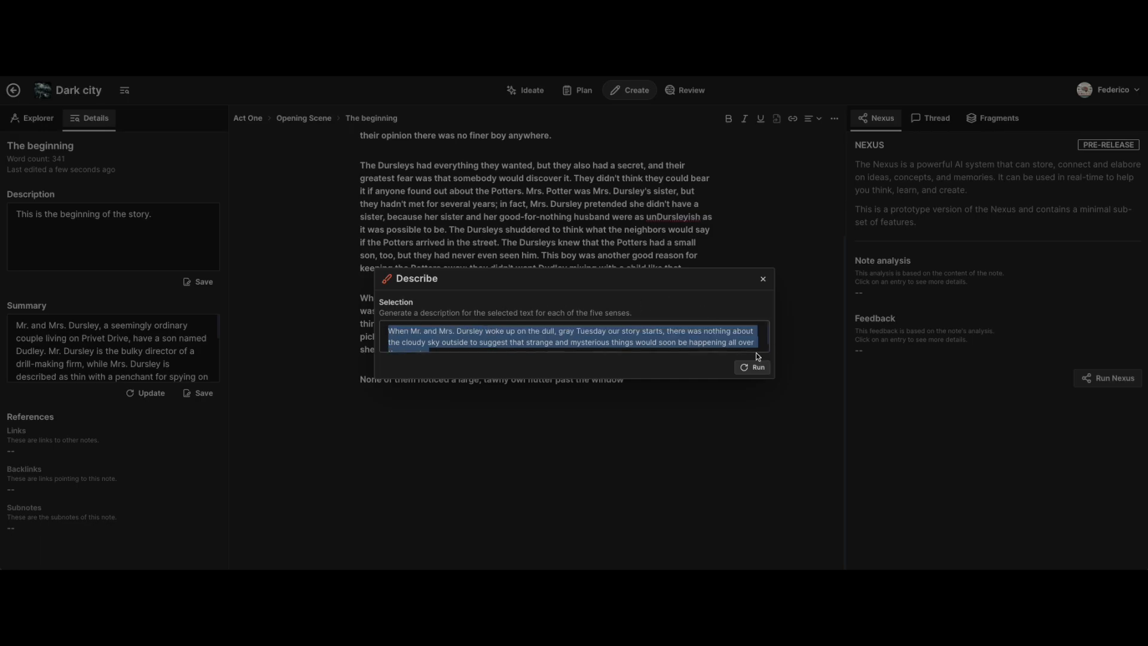
left_click(754, 368)
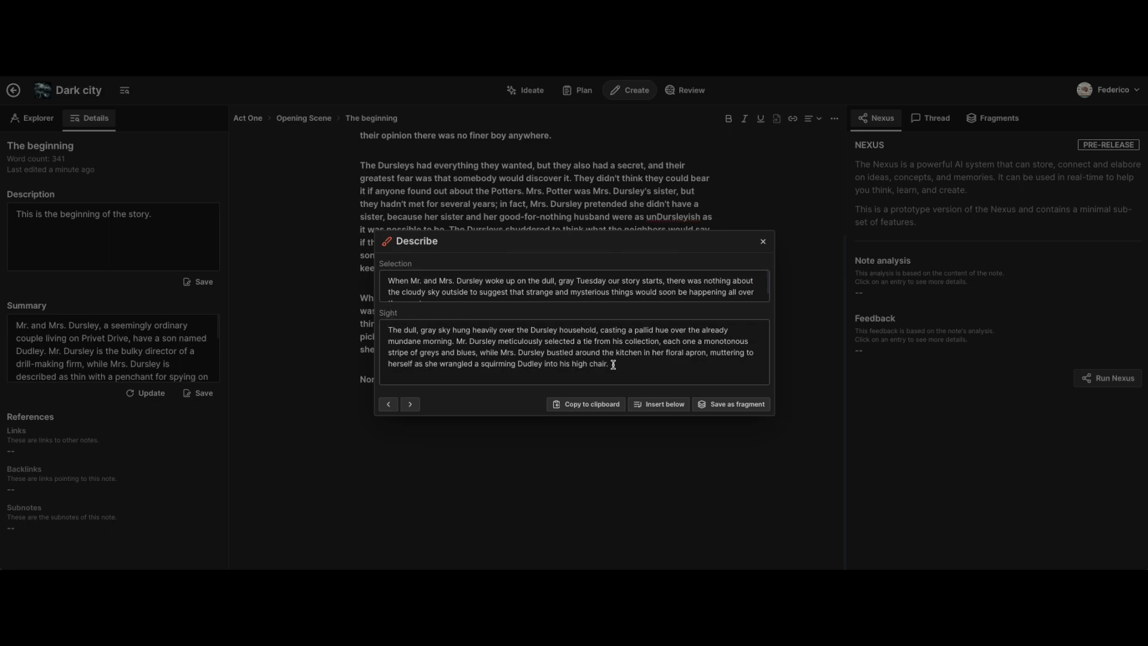
- Browse the generated sense descriptions and save the Taste description as a fragment
left_click(410, 404)
left_click(411, 404)
left_click(412, 404)
left_click(412, 404)
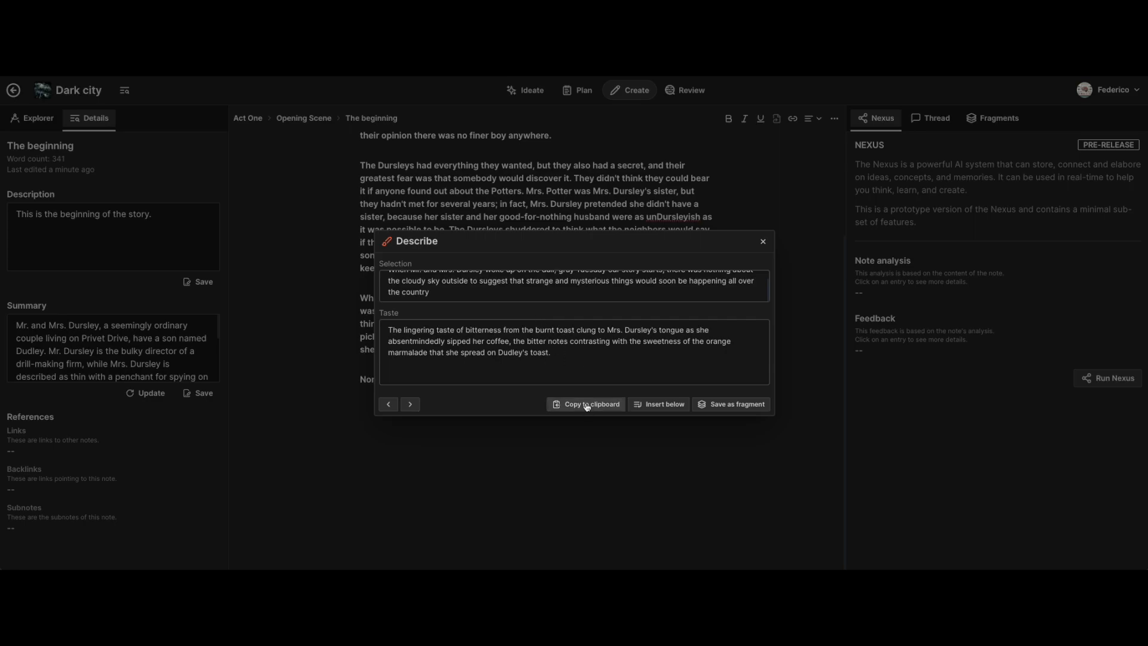
left_click(743, 405)
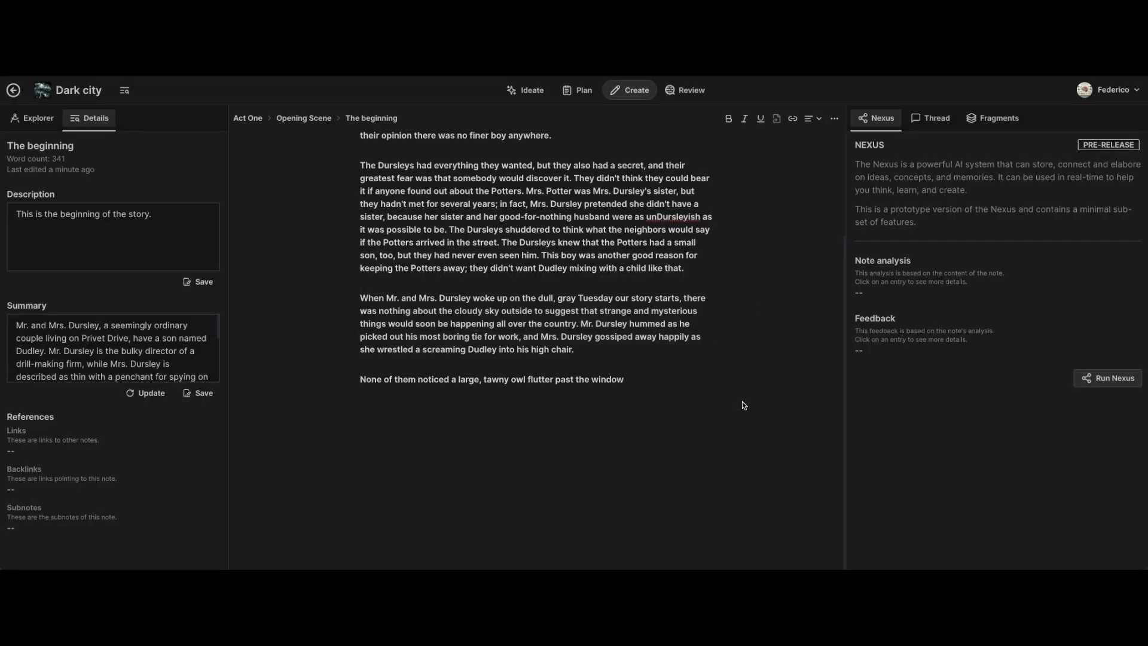
- Look at the details of the saved Taste text fragment and close them
left_click(996, 119)
left_click(951, 203)
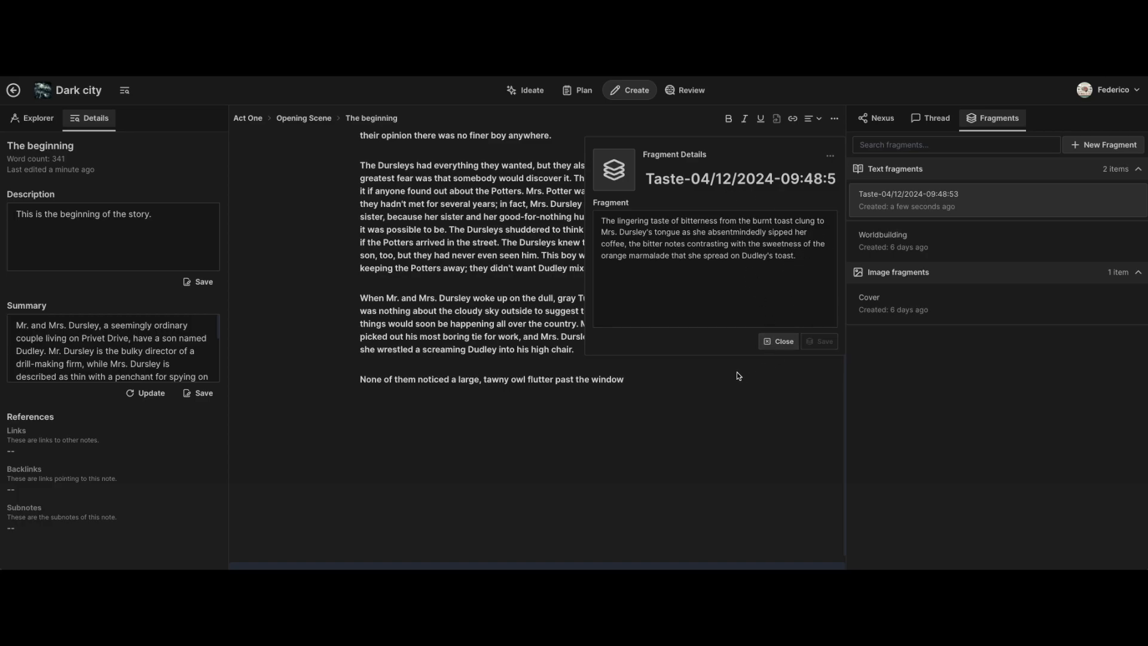
left_click(780, 341)
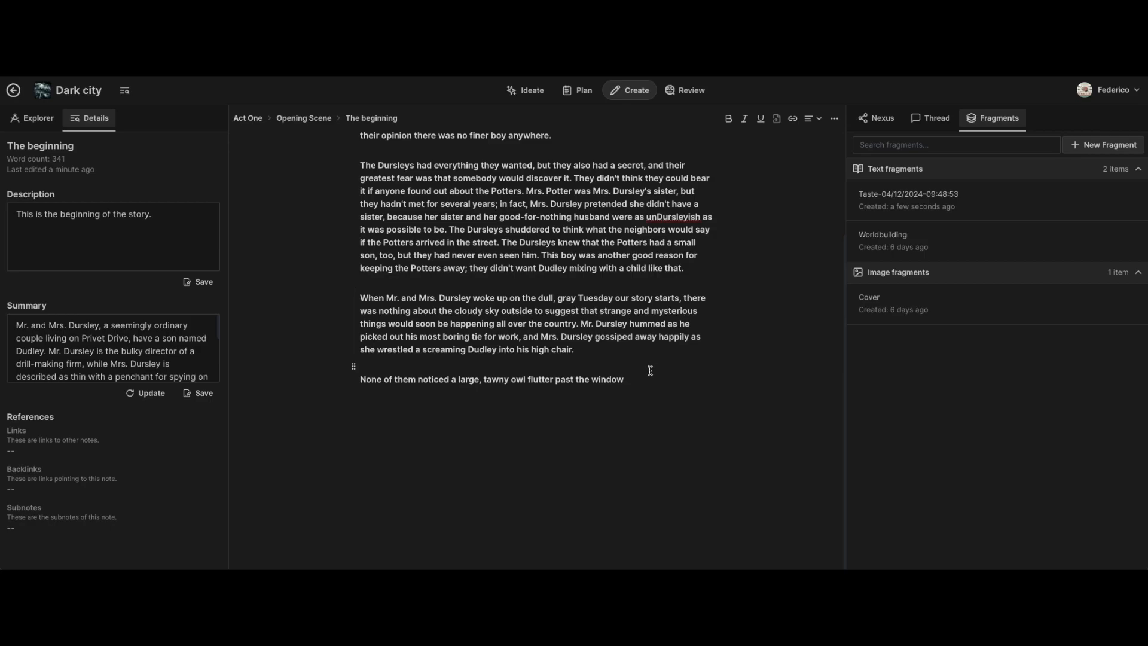
- Generate an AI rewrite of the dull, gray Tuesday sentence with the instruction "Make it shorter"
left_click_drag(360, 300, 577, 324)
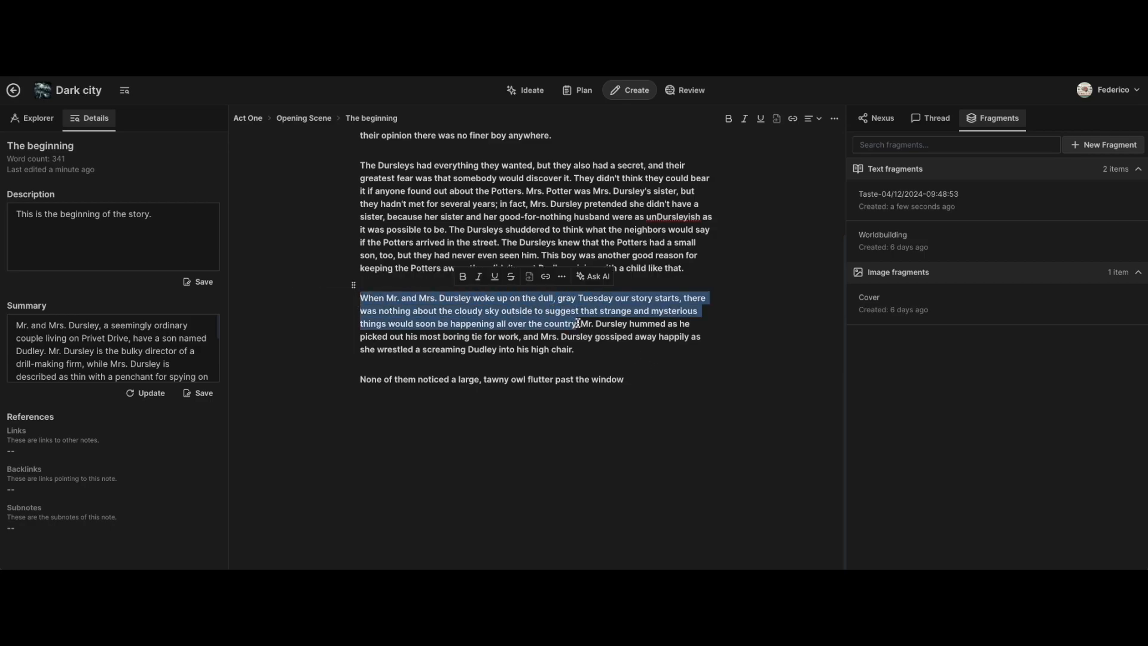
left_click(596, 278)
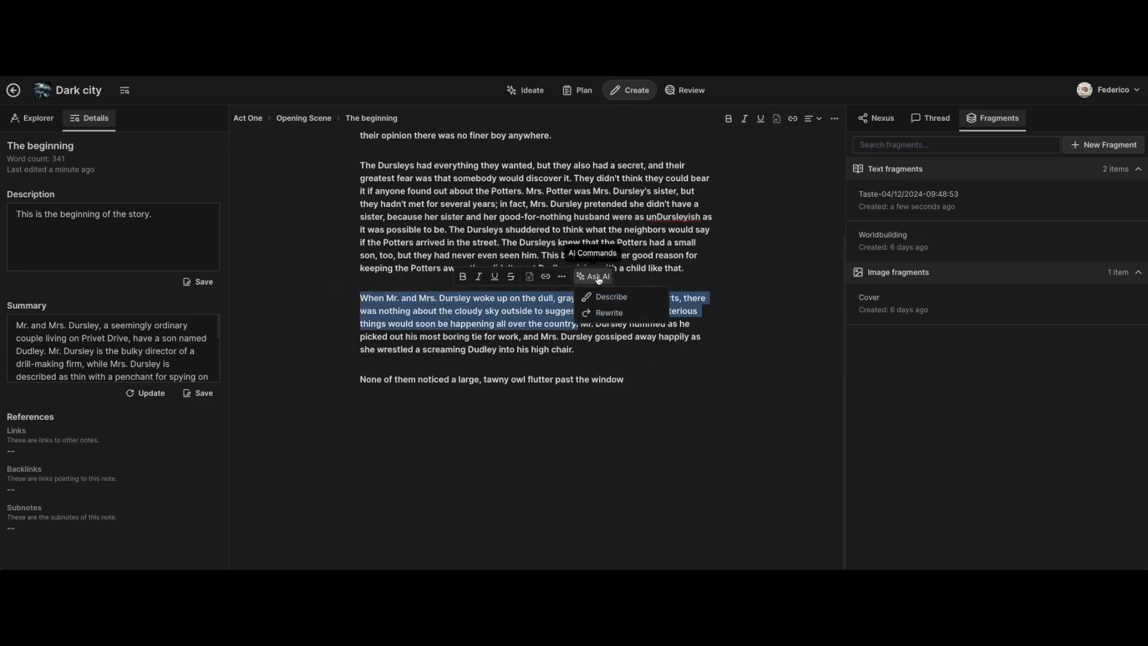
left_click(618, 314)
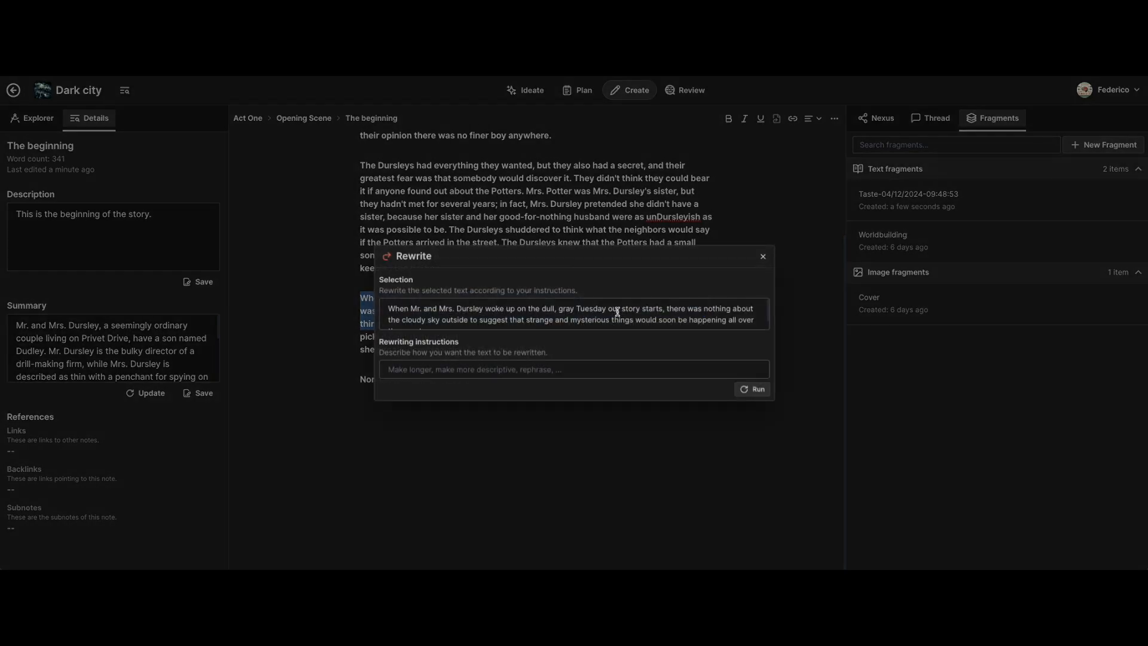
scroll(441, 310, "down", 1)
scroll(422, 318, "up", 1)
left_click_drag(388, 307, 604, 309)
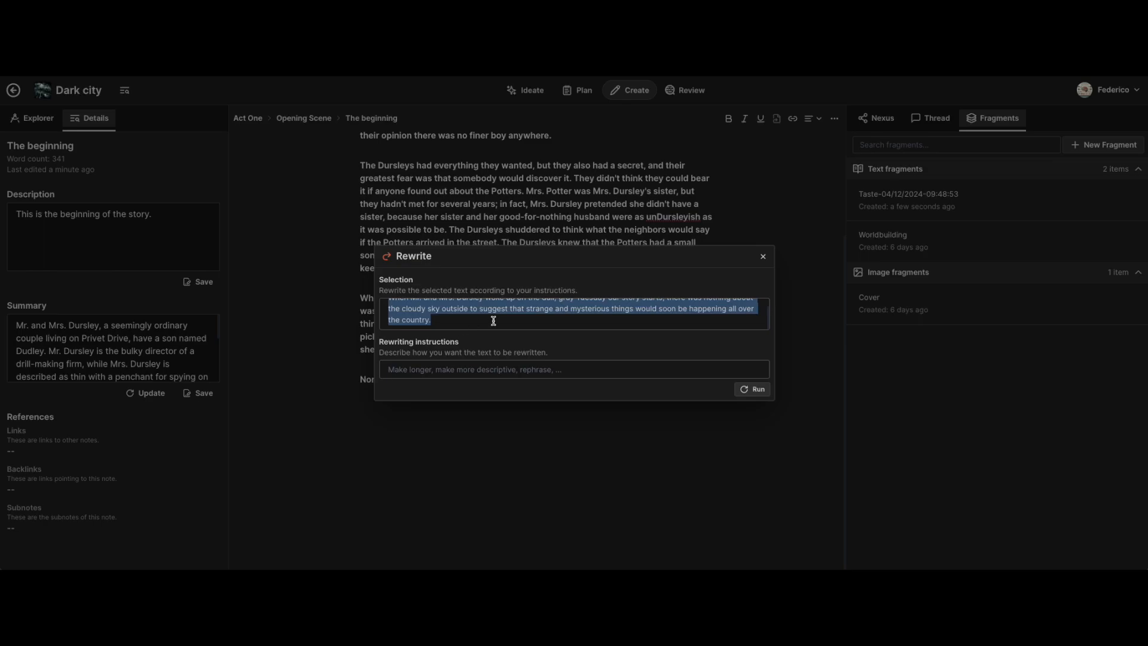
left_click(461, 370)
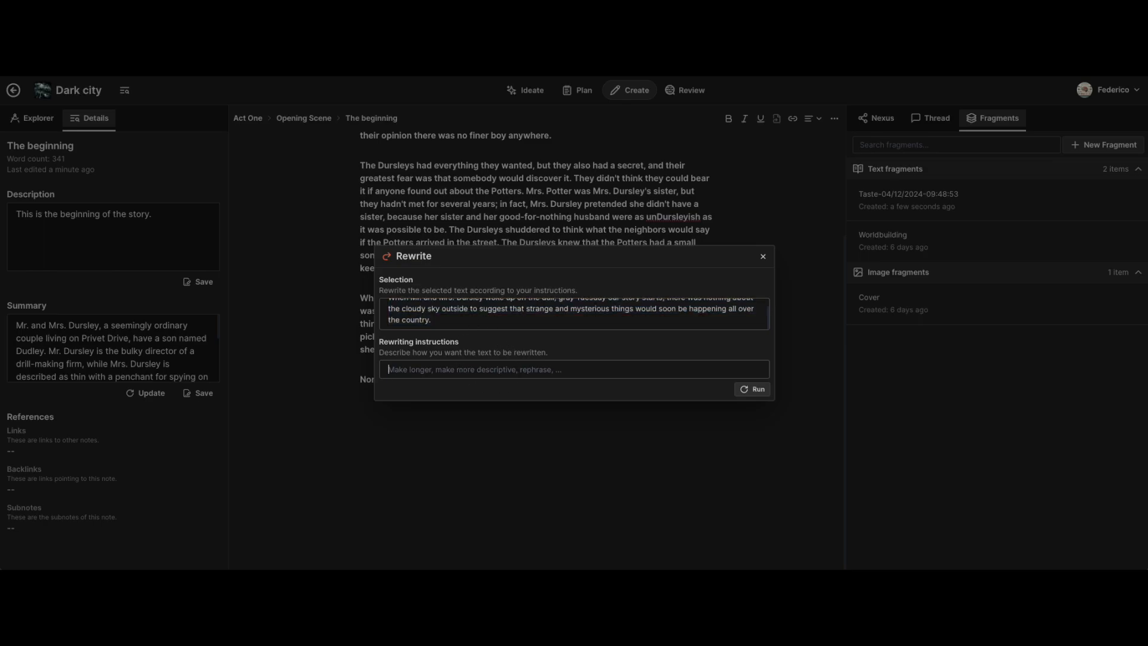
type("Mk")
type("ake it shorter")
scroll(418, 308, "up", 1)
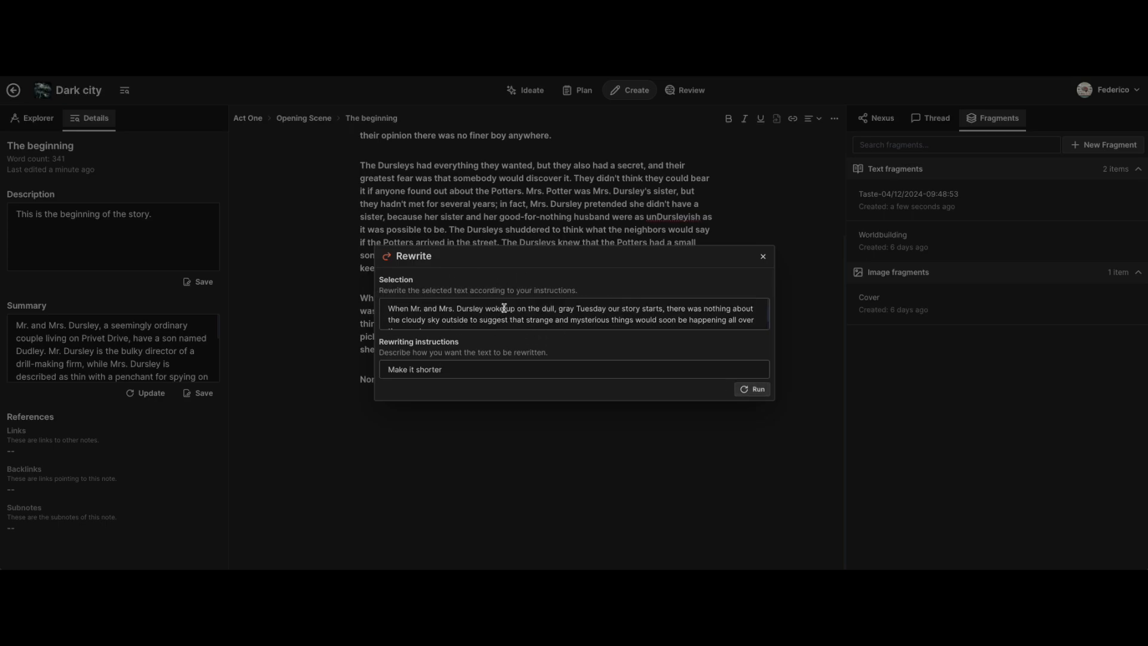
left_click(760, 389)
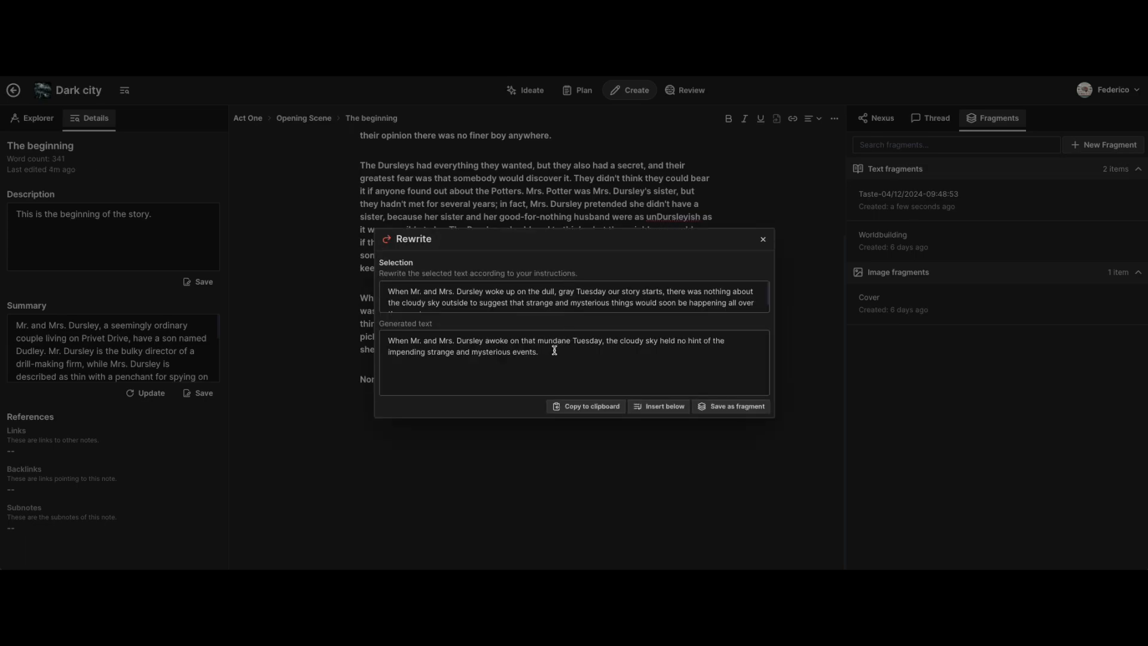
- Read the generated shorter text and close the Rewrite dialog without inserting or saving it
left_click_drag(554, 346, 342, 338)
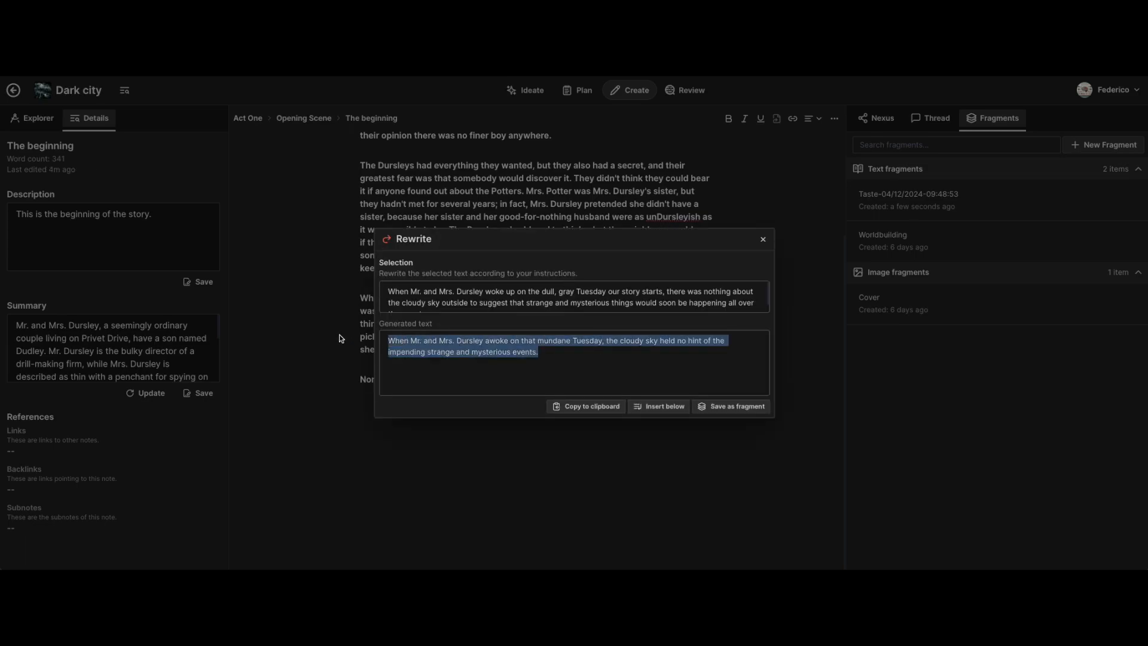
left_click(568, 355)
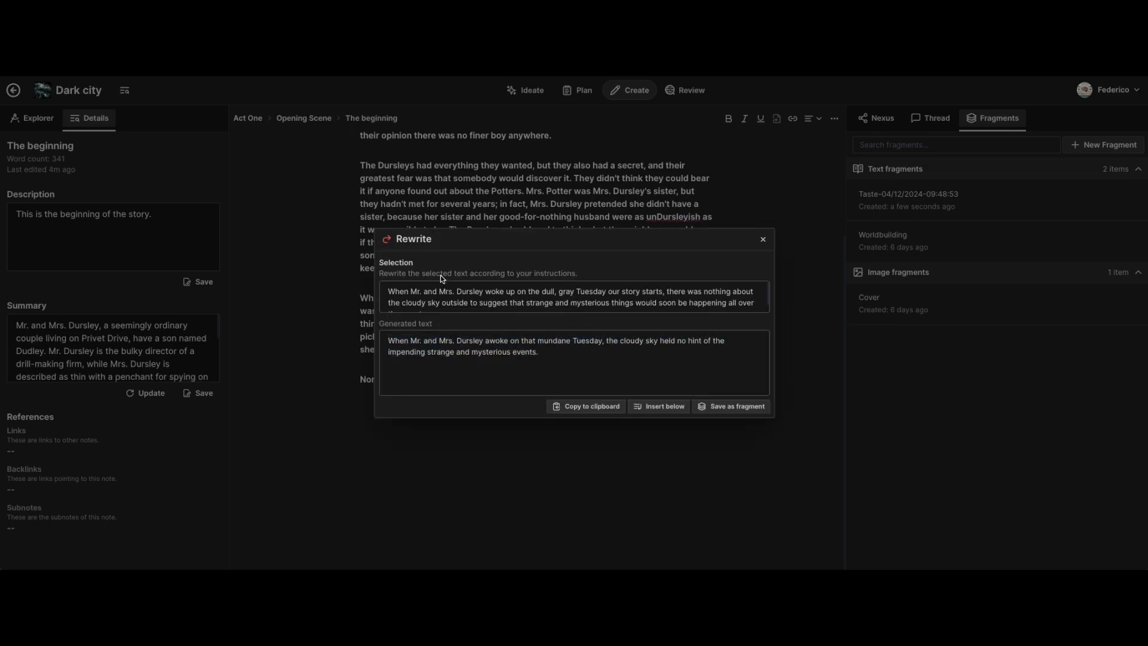
left_click_drag(556, 351, 375, 341)
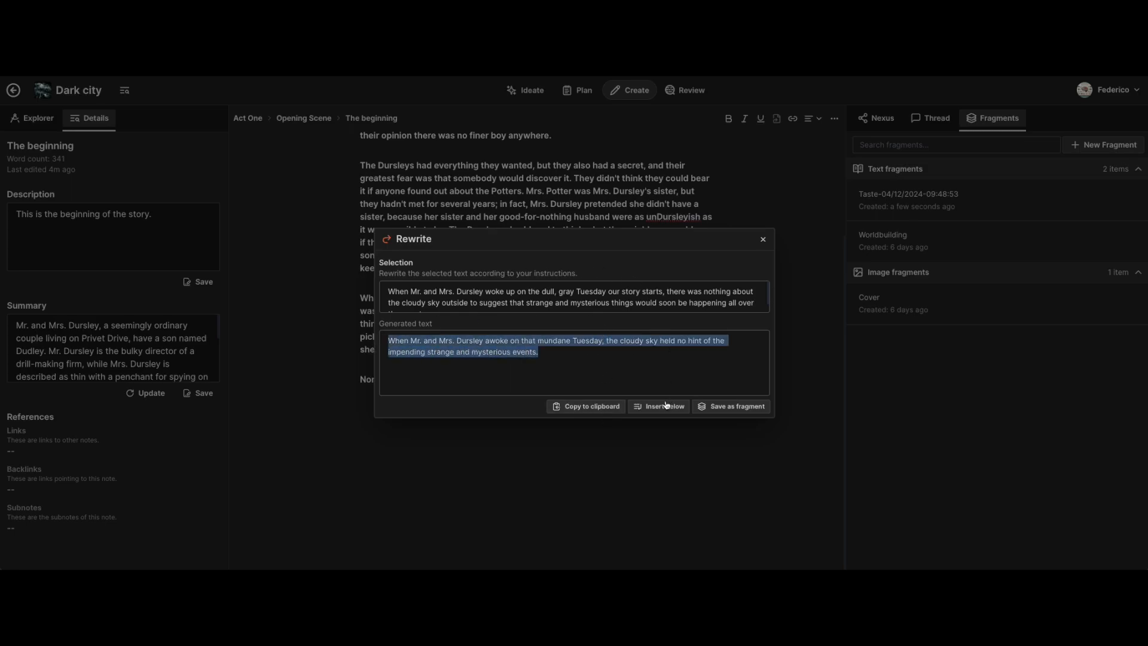
left_click(761, 240)
left_click(604, 278)
scroll(605, 277, "up", 3)
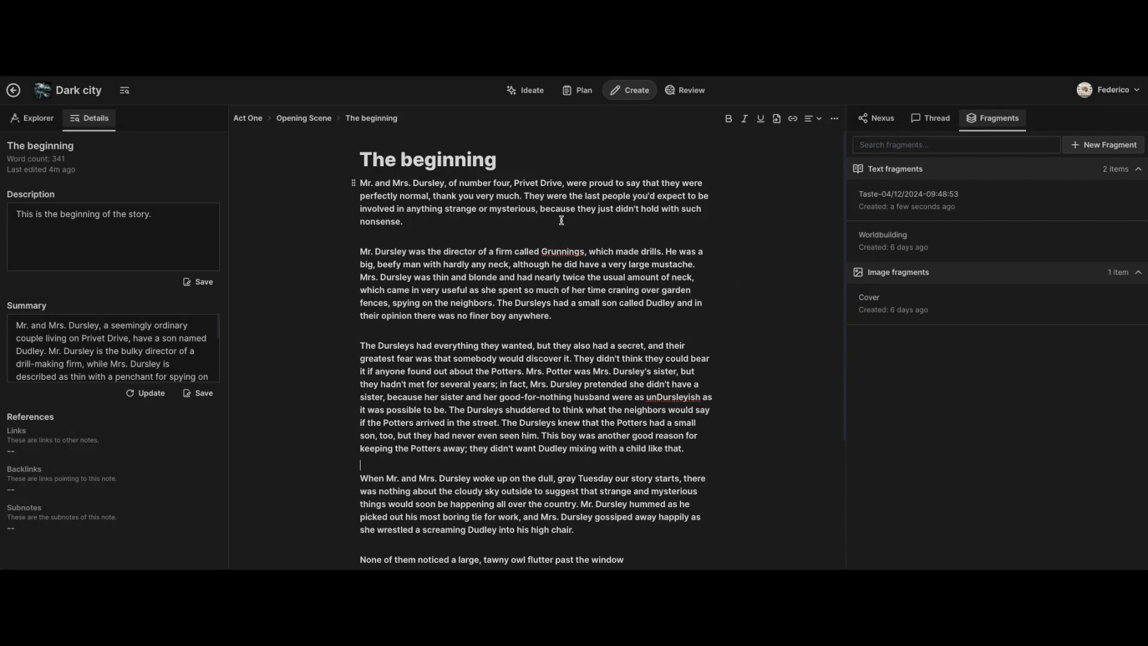
scroll(563, 281, "down", 3)
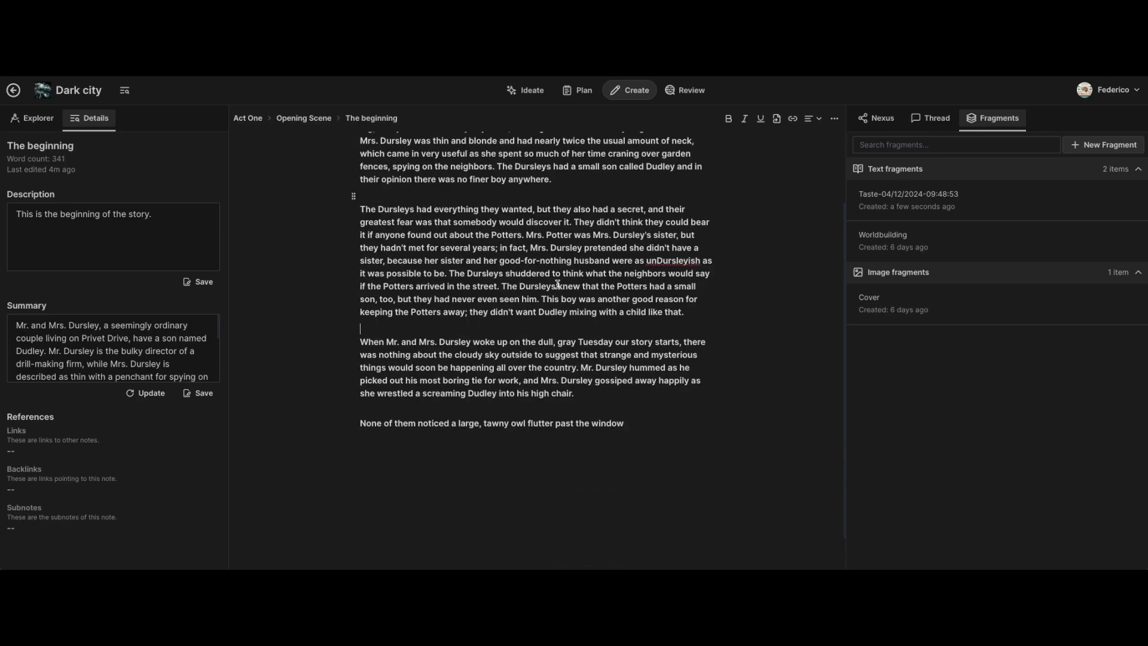
scroll(555, 321, "up", 3)
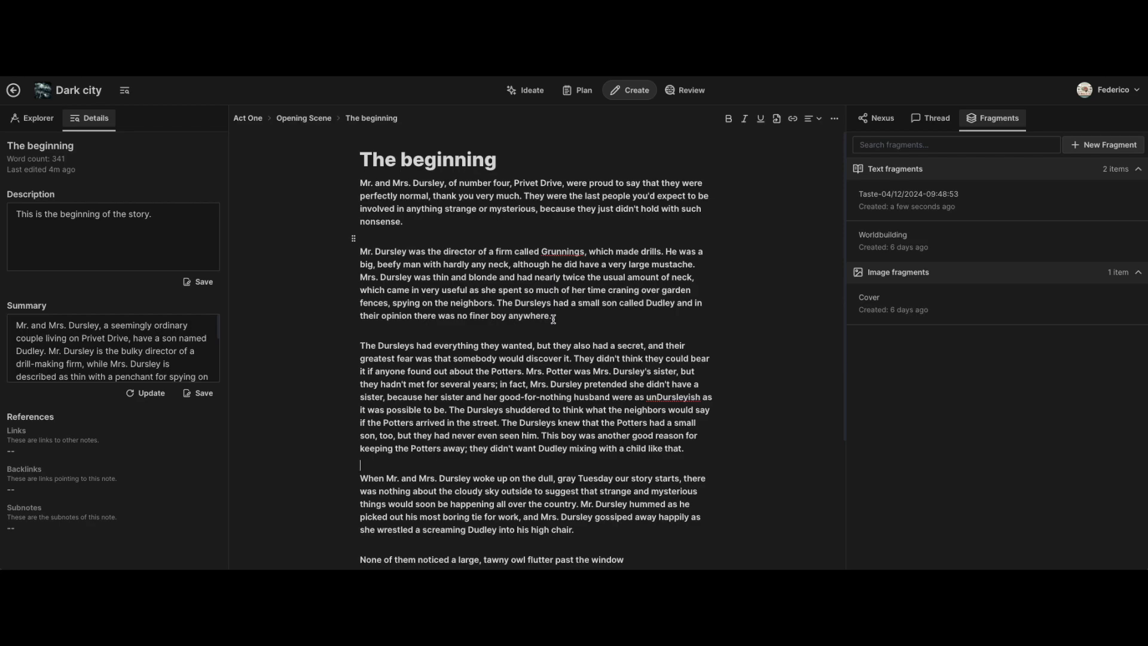
scroll(568, 325, "down", 3)
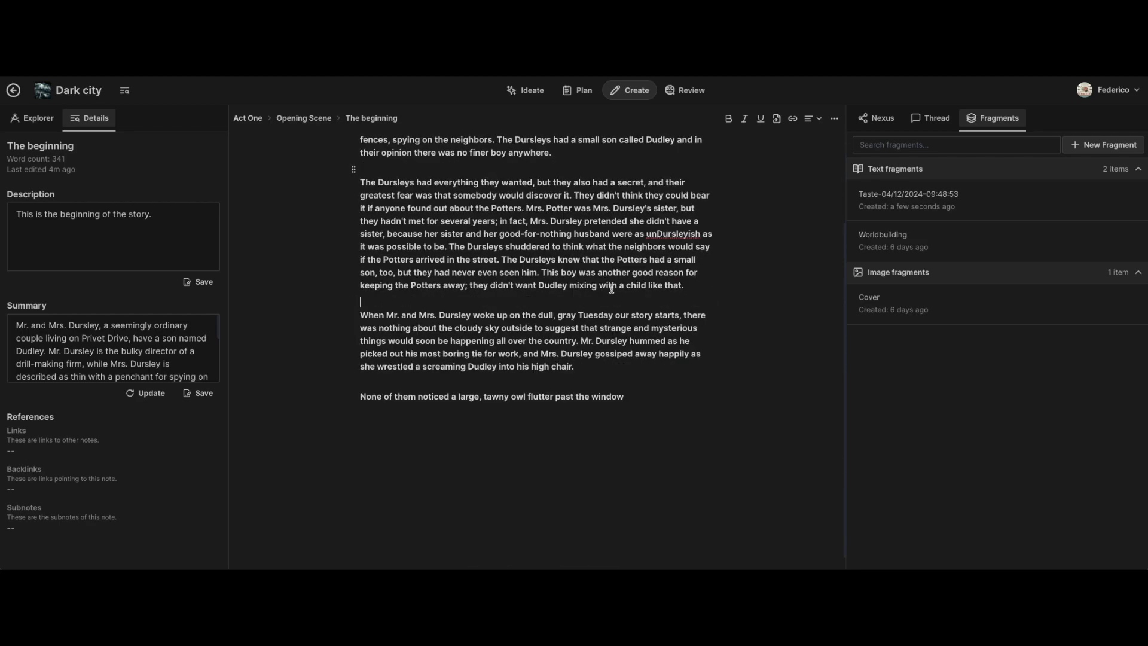
scroll(607, 364, "down", 1)
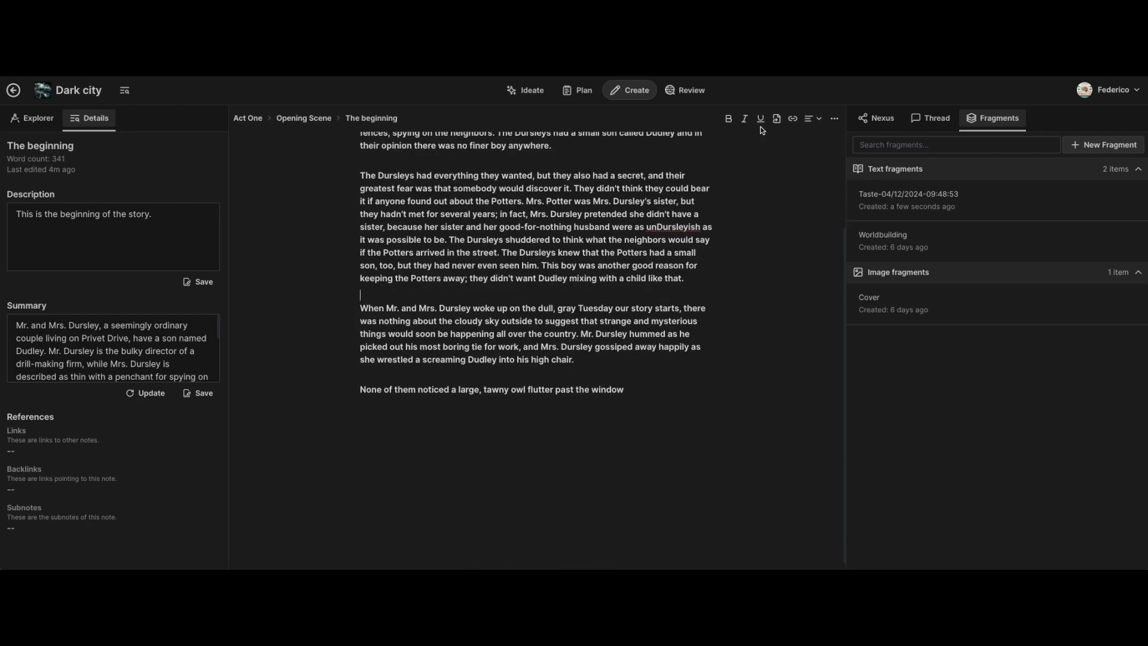
- Read the Nexus introduction and its note analysis section, and run the Nexus on the note "The beginning"
left_click(884, 119)
scroll(658, 344, "up", 3)
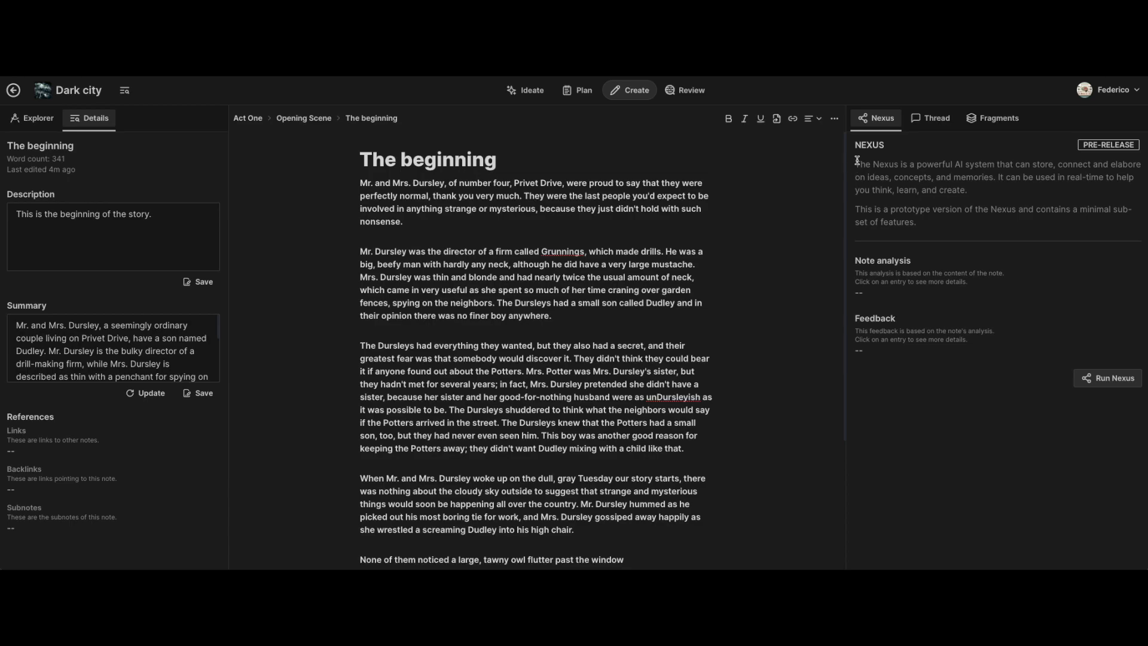
left_click_drag(854, 164, 1022, 264)
left_click(855, 264)
left_click_drag(930, 260, 849, 264)
double_click(877, 314)
left_click(918, 266)
left_click_drag(918, 266, 847, 263)
left_click(946, 264)
scroll(606, 258, "down", 2)
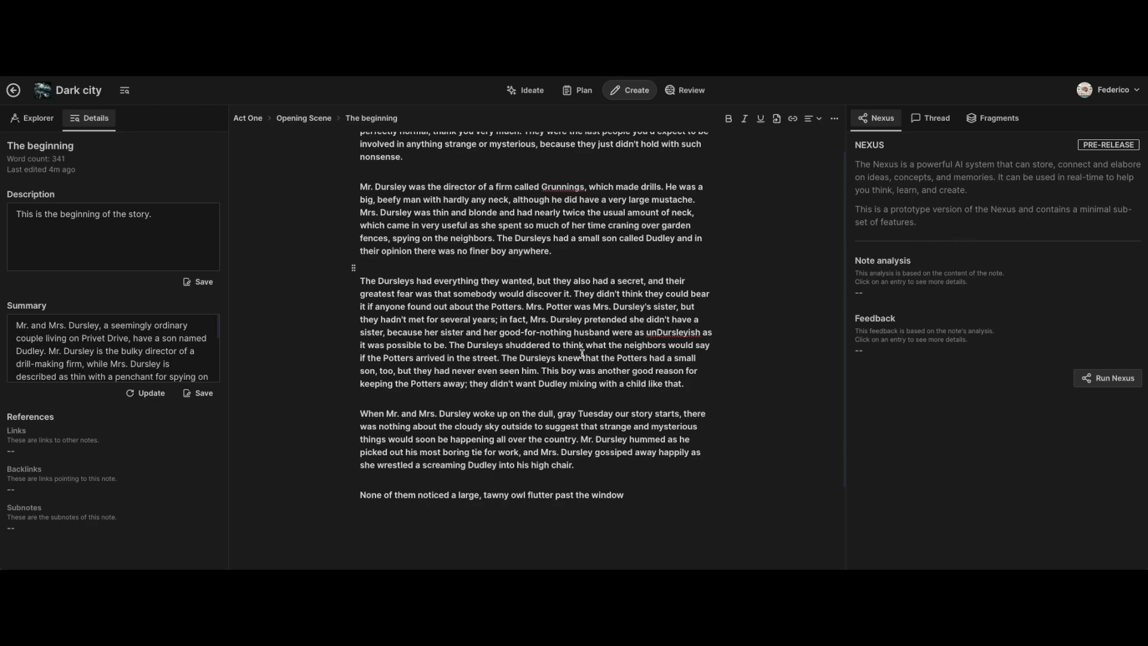
left_click(1129, 382)
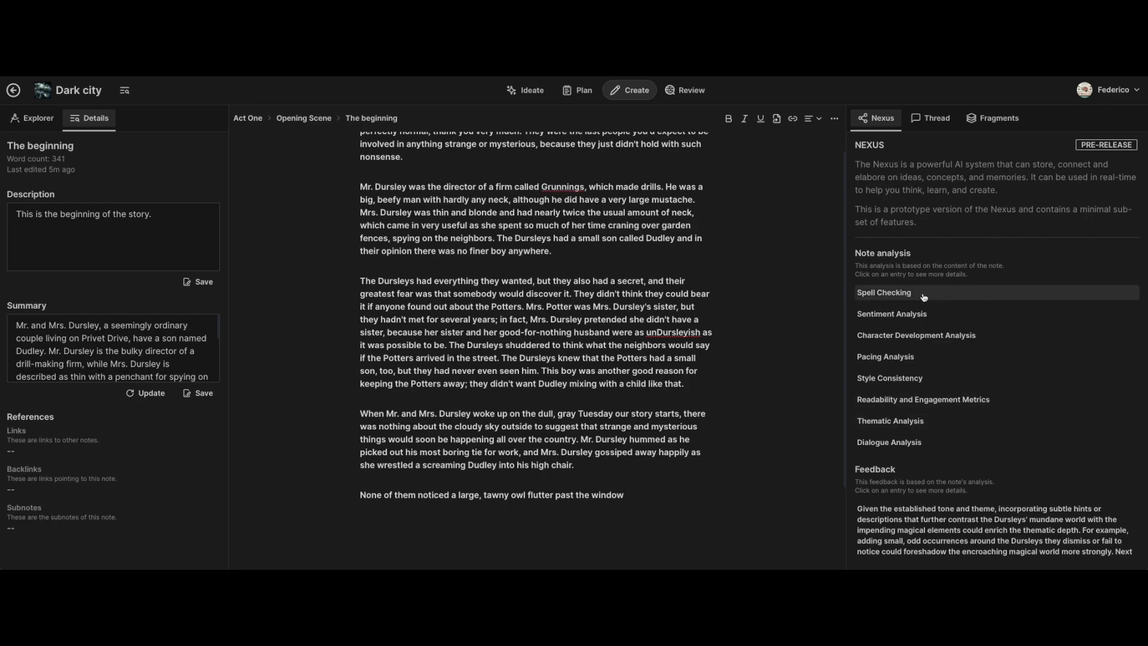
- Read the Spell Checking and Sentiment Analysis results in the note analysis, collapsing each entry again
left_click(944, 297)
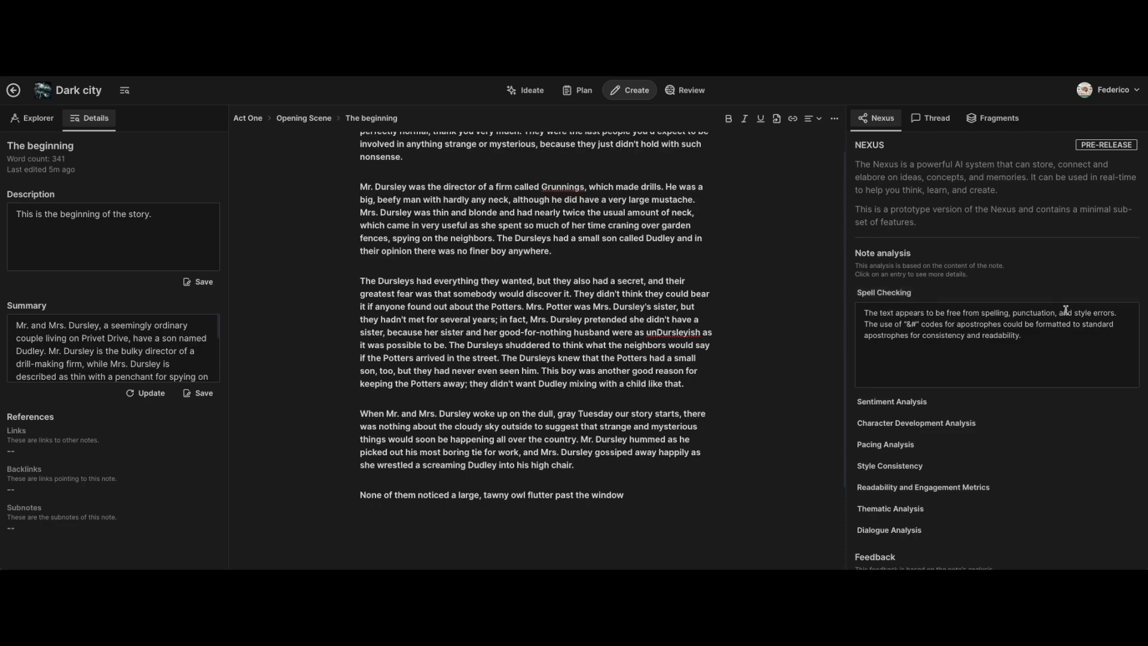
left_click(937, 293)
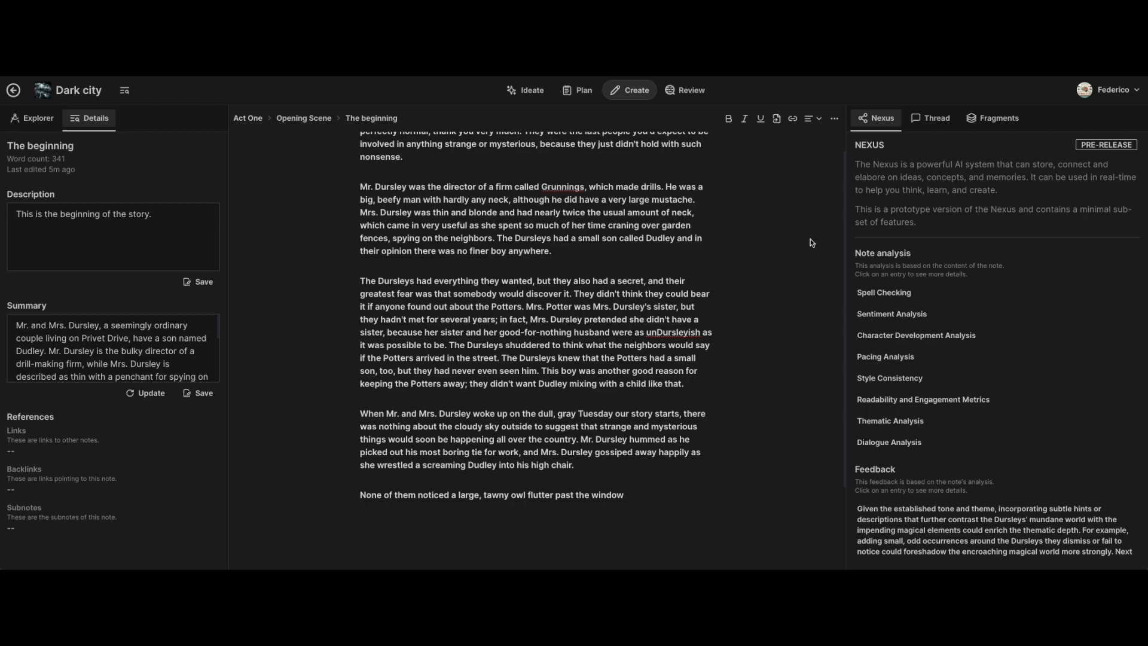
left_click(952, 316)
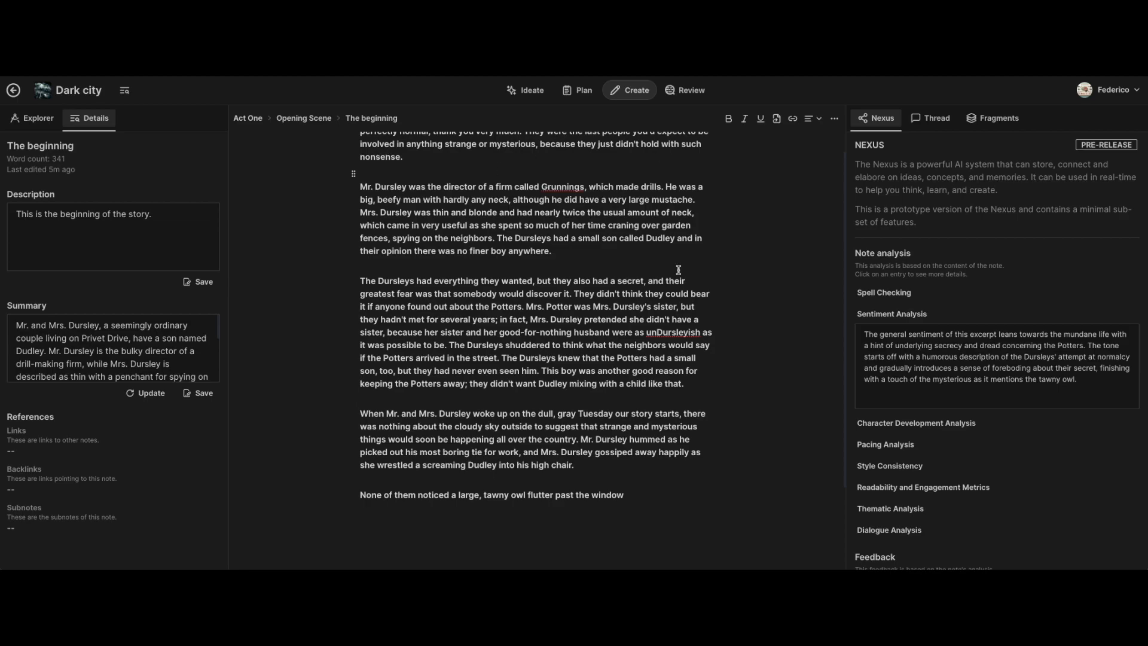
left_click(926, 317)
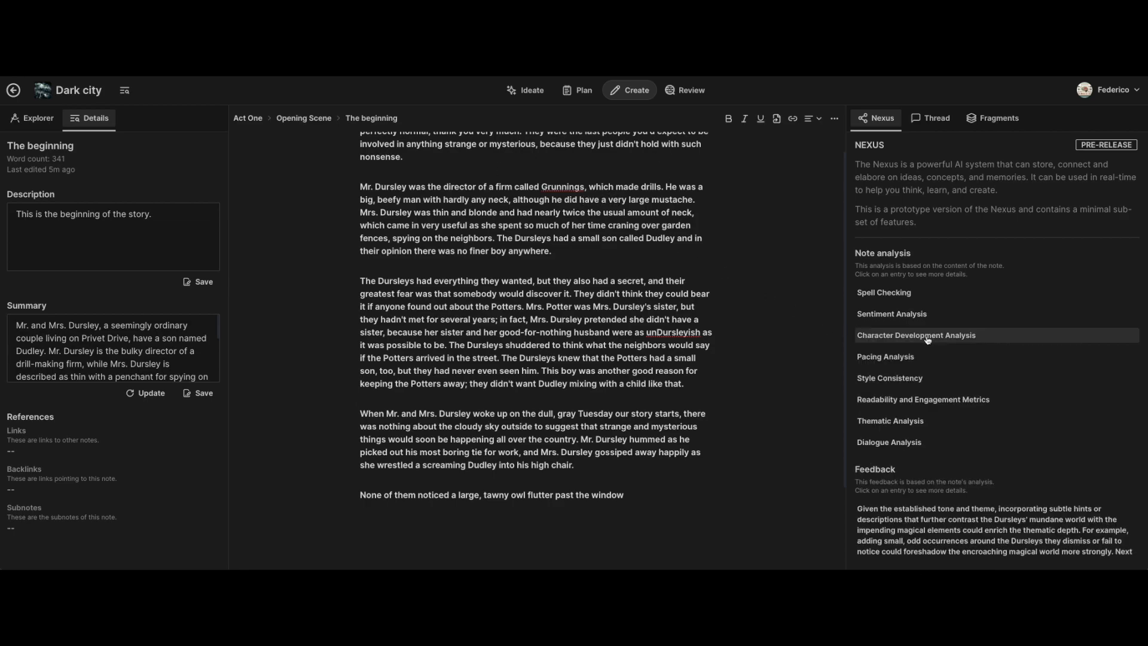
- Read the Character Development Analysis, Pacing Analysis and Style Consistency results, collapsing each entry again
left_click(925, 337)
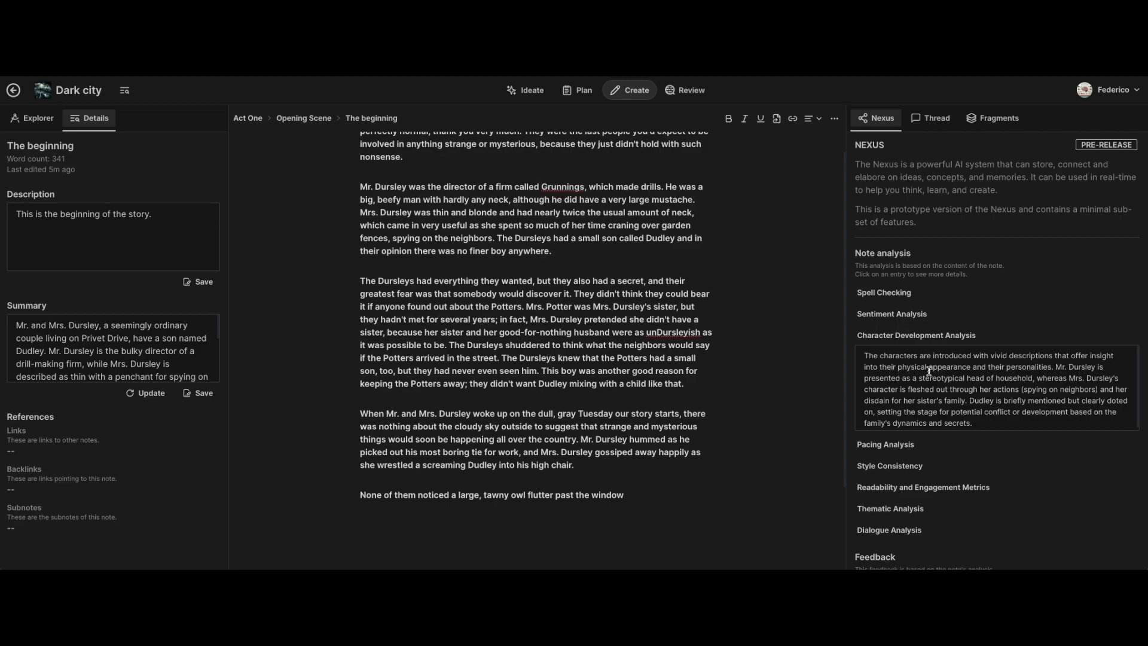
scroll(1036, 380, "down", 1)
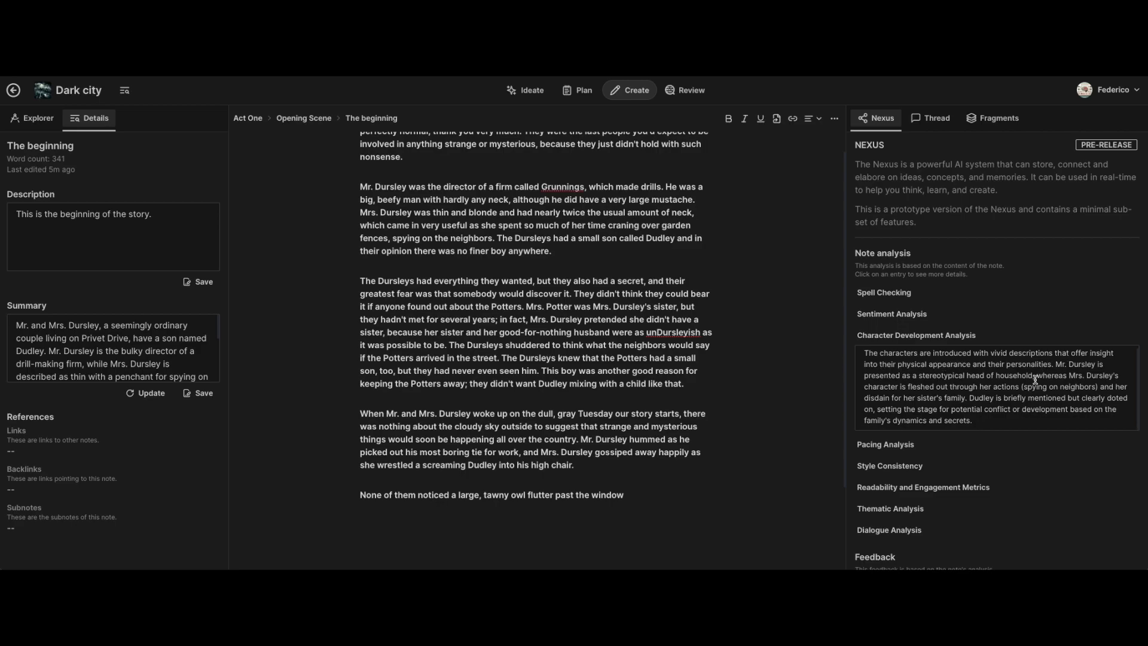
left_click(909, 446)
left_click(923, 338)
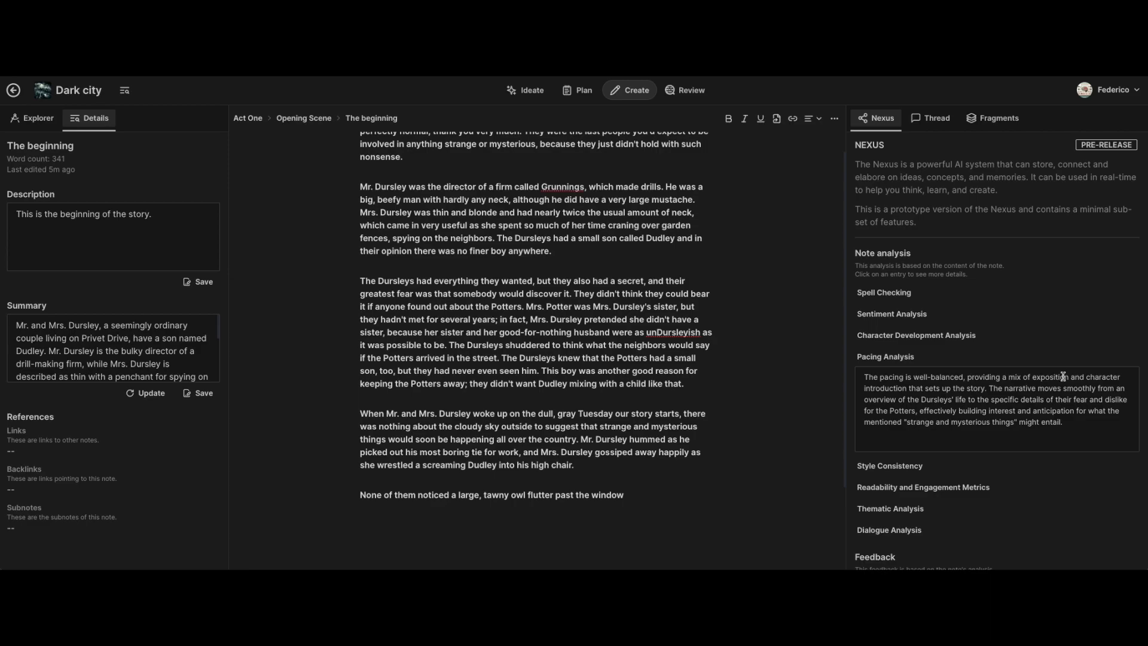
left_click(894, 357)
left_click(905, 378)
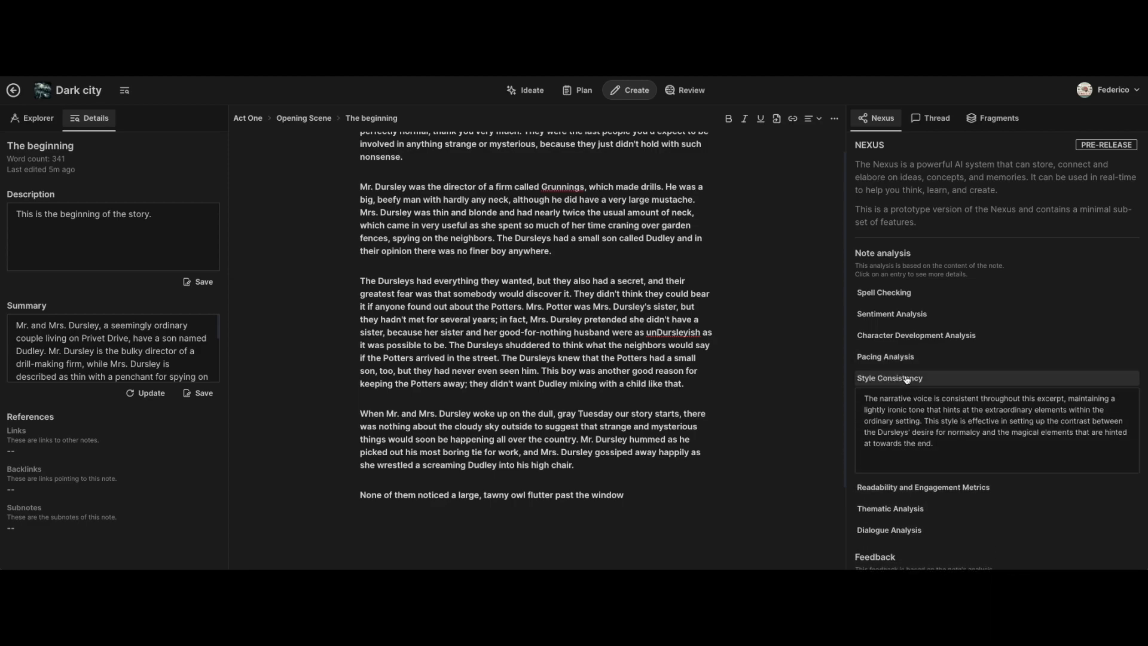
left_click(907, 378)
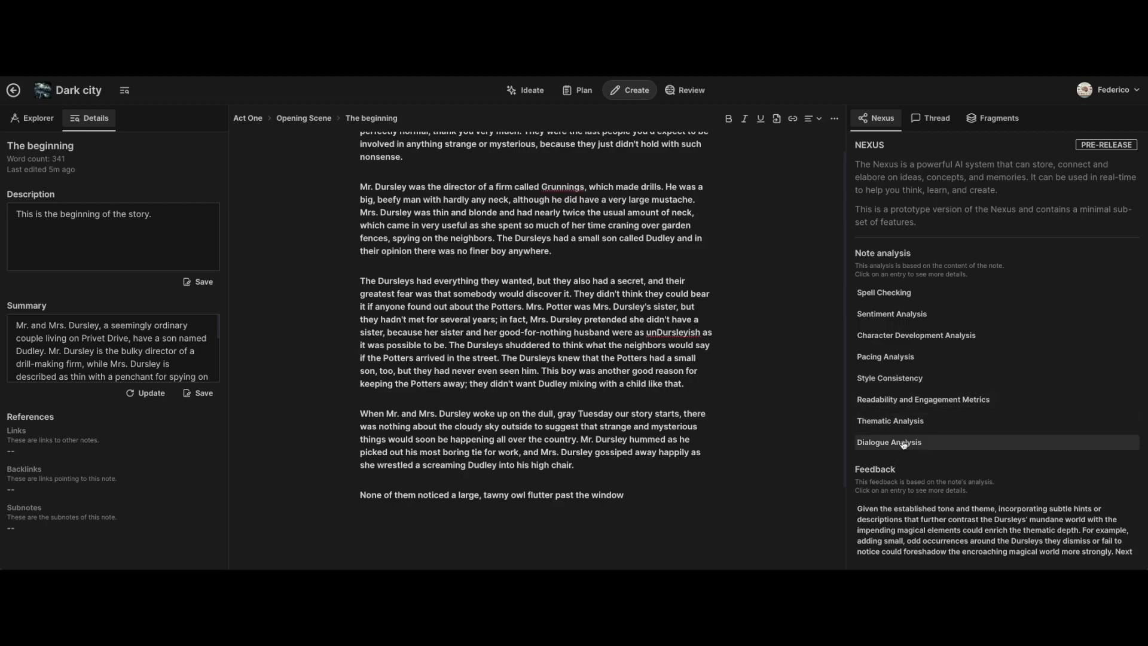
- Look at the Dialogue Analysis result of the note analysis and collapse it again
scroll(914, 427, "down", 1)
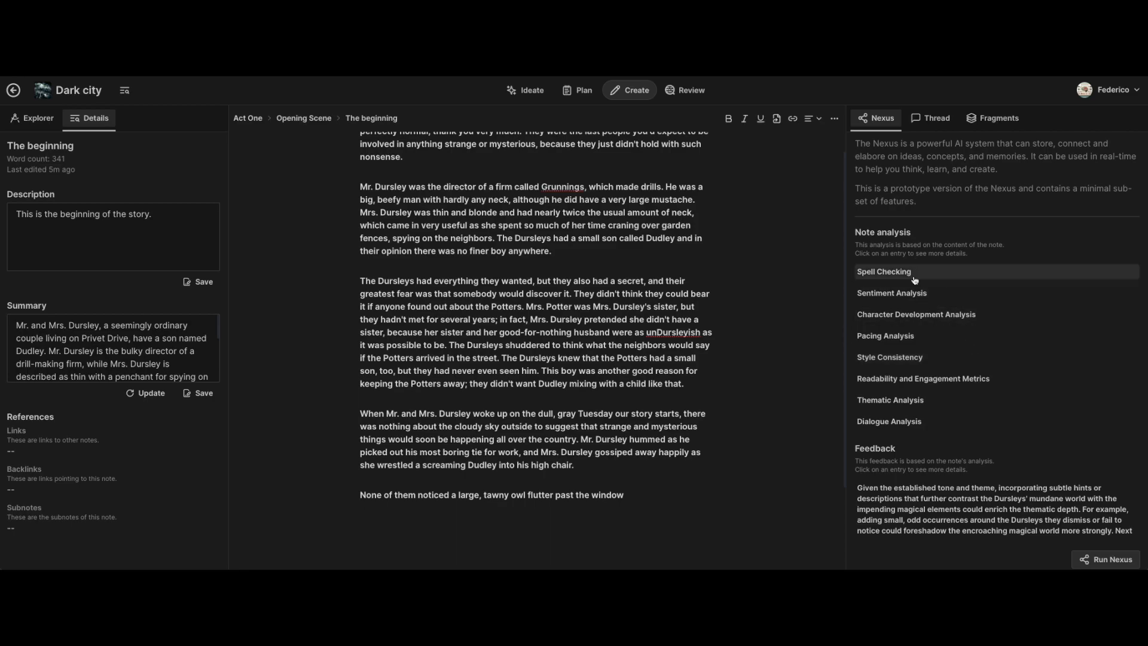
left_click(920, 422)
left_click(940, 422)
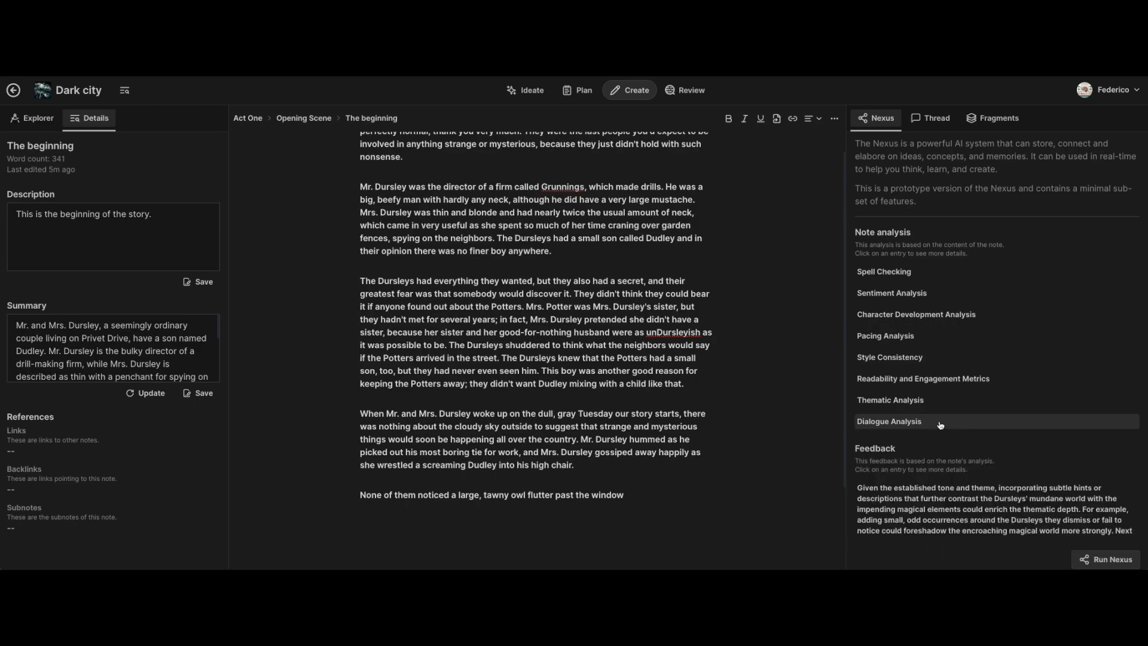
- Expand the Nexus feedback entry, read its suggestions for continuing the story, and collapse it again
scroll(930, 429, "down", 1)
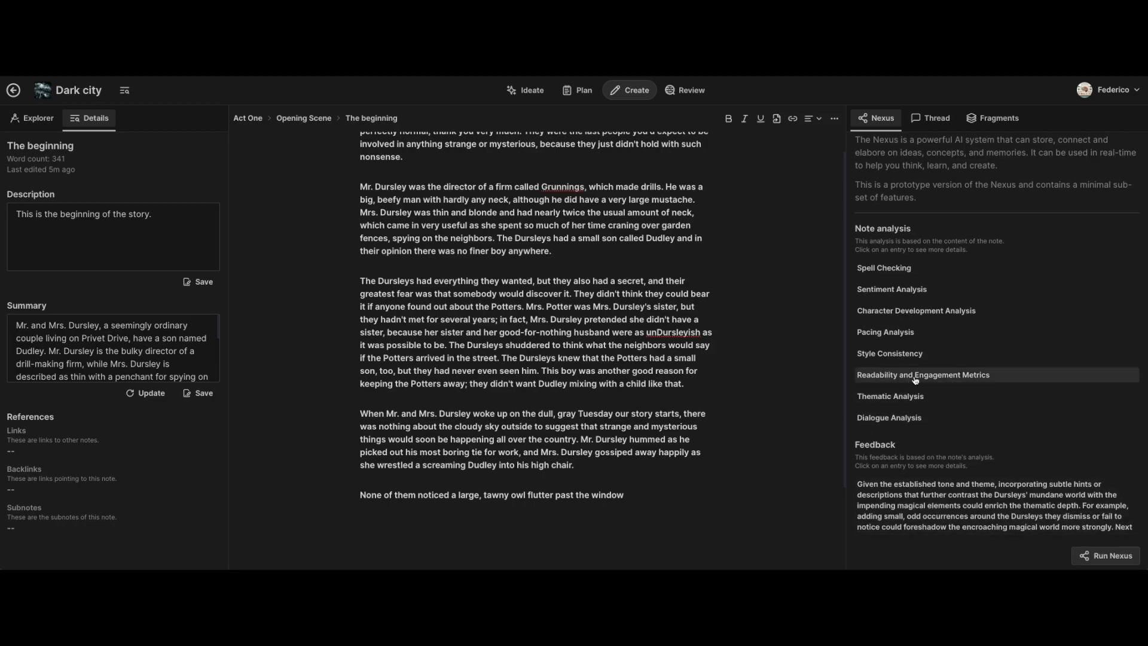
left_click(920, 495)
scroll(866, 489, "down", 2)
left_click_drag(864, 479, 1019, 479)
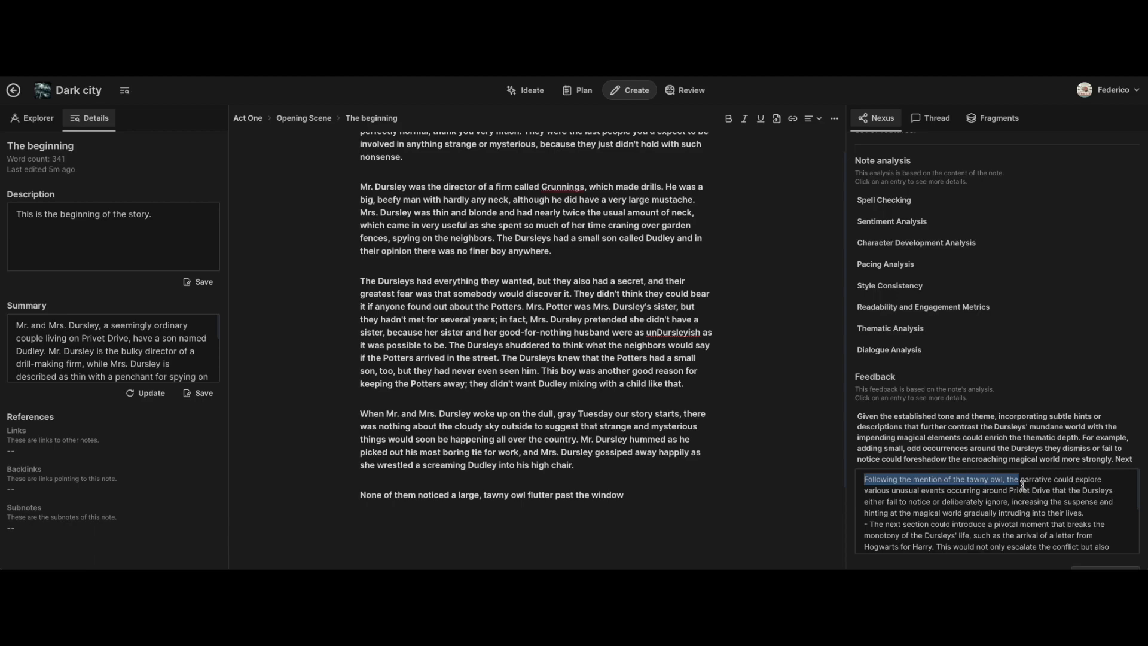
scroll(1093, 500, "down", 3)
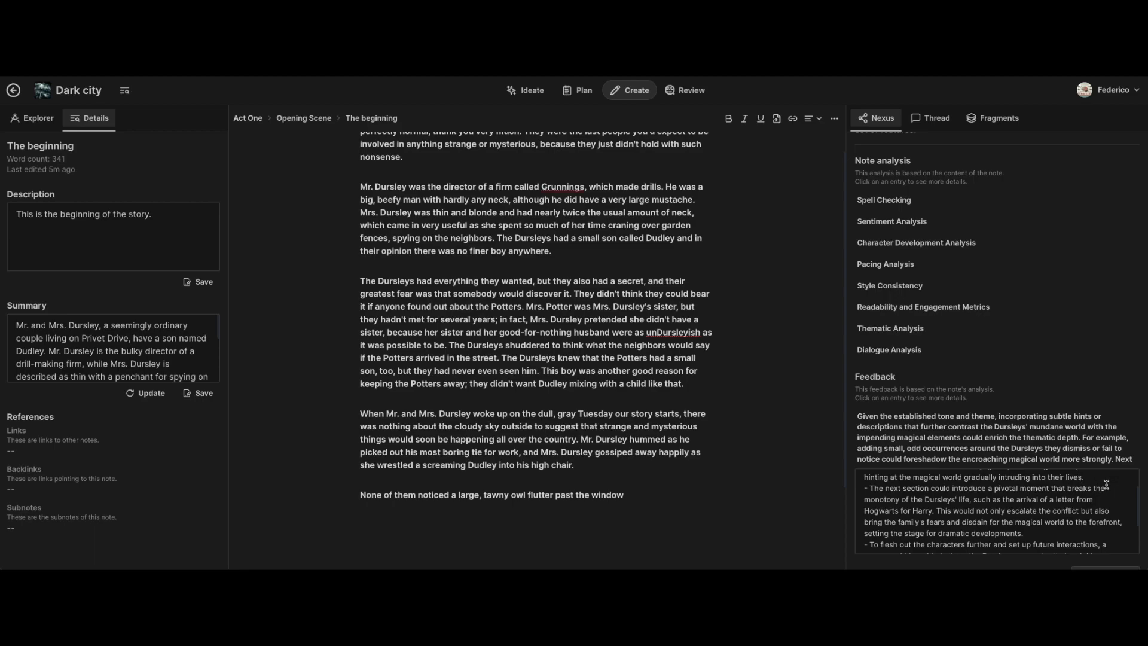
scroll(1007, 504, "down", 3)
scroll(1007, 504, "down", 2)
left_click_drag(1079, 544, 858, 477)
scroll(932, 530, "up", 3)
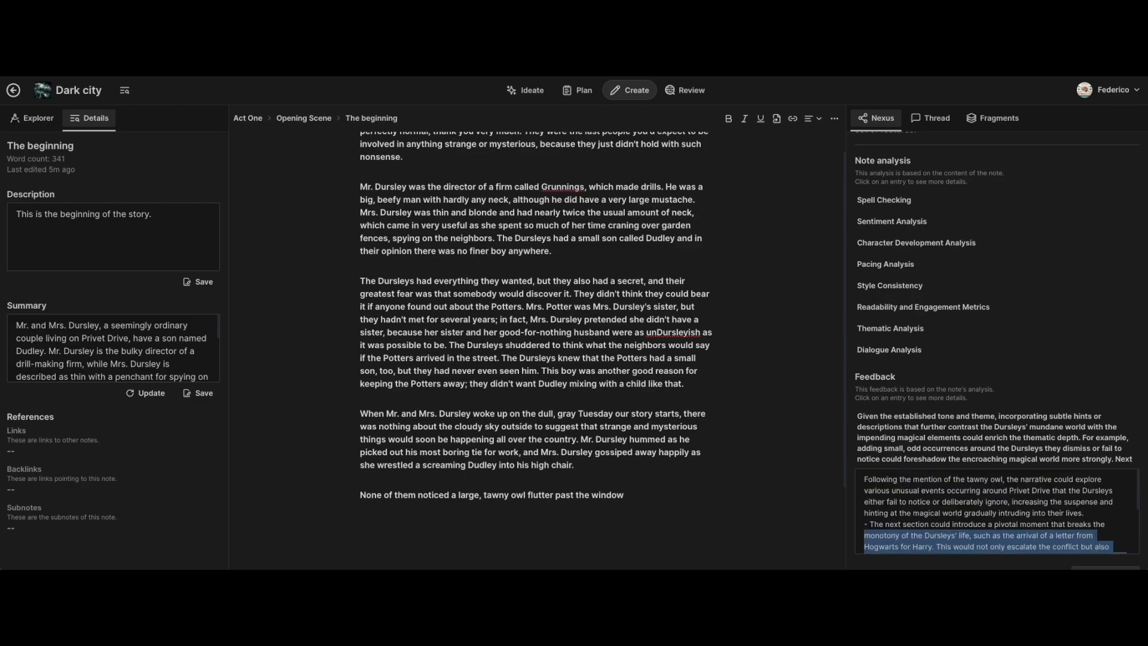
left_click(888, 481)
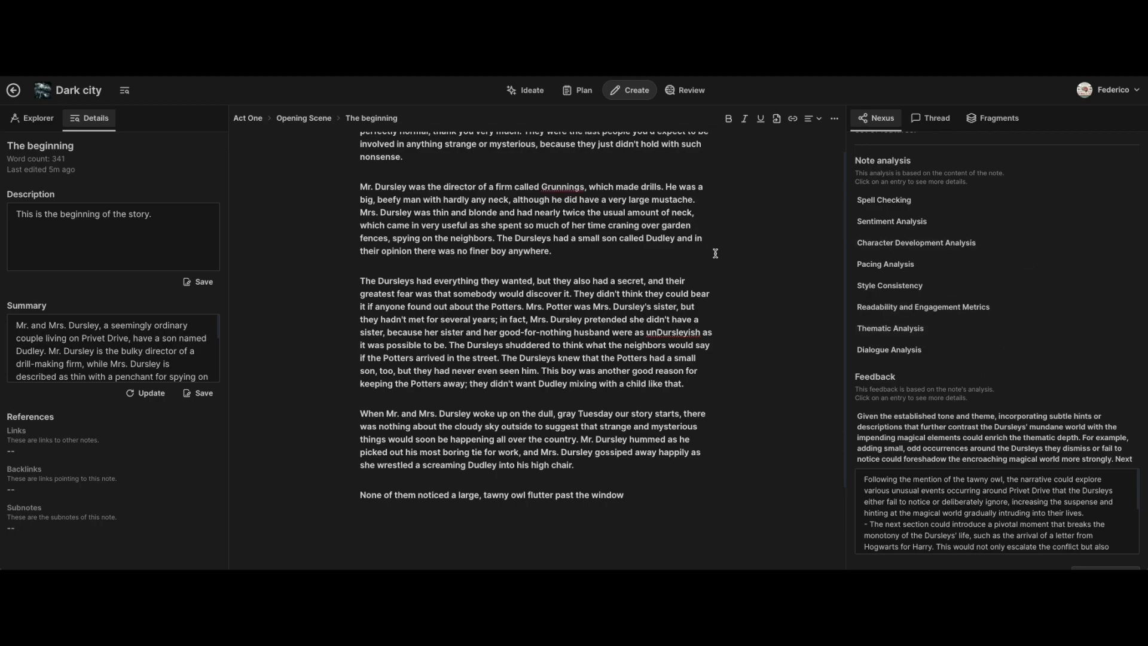
scroll(970, 512, "down", 3)
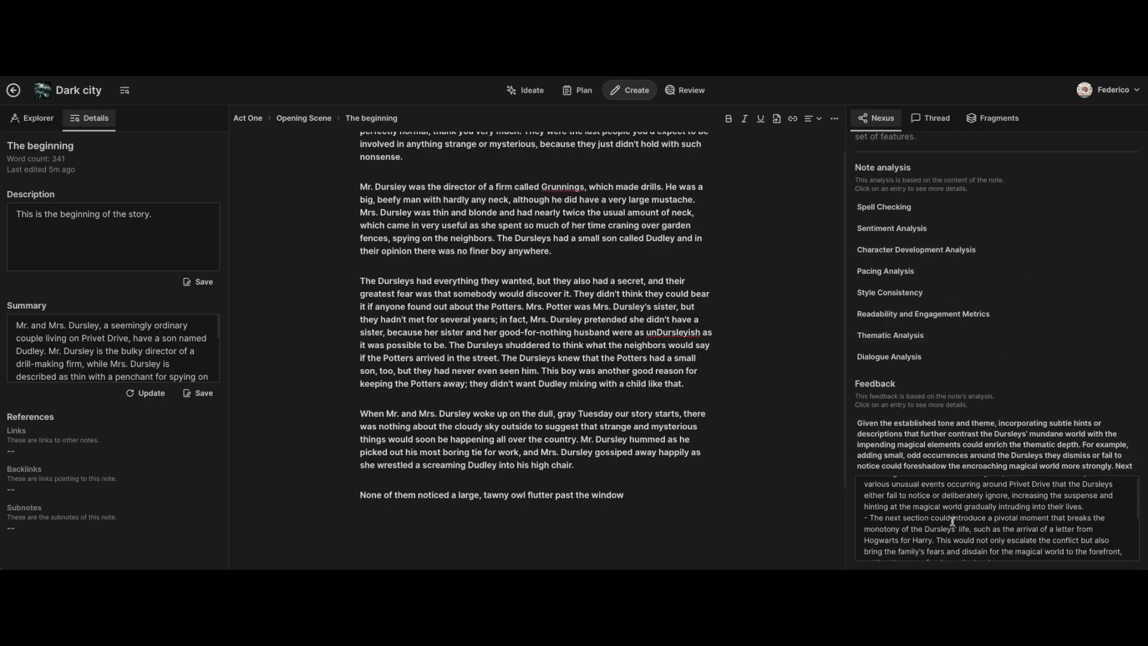
left_click(990, 435)
scroll(920, 297, "up", 1)
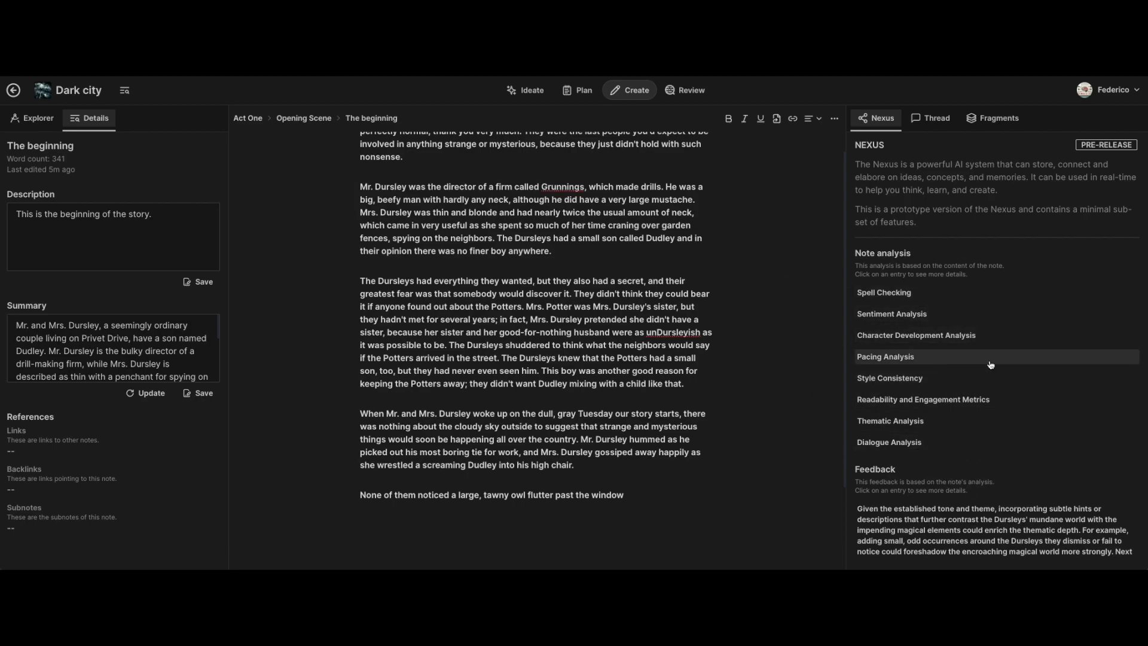
- Show the Worldbuilding thread beside the note and look through its earlier conversation
left_click(937, 119)
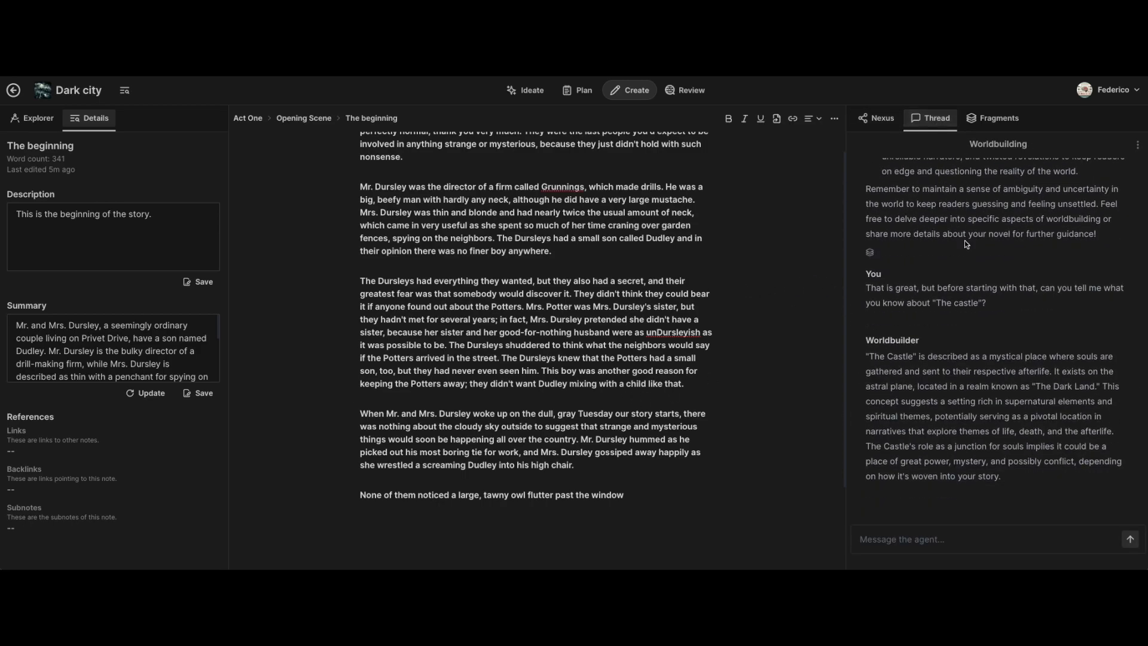
scroll(951, 279, "up", 8)
scroll(950, 278, "down", 7)
scroll(949, 278, "down", 1)
- Clear the conversation of the Worldbuilding thread
left_click(1138, 145)
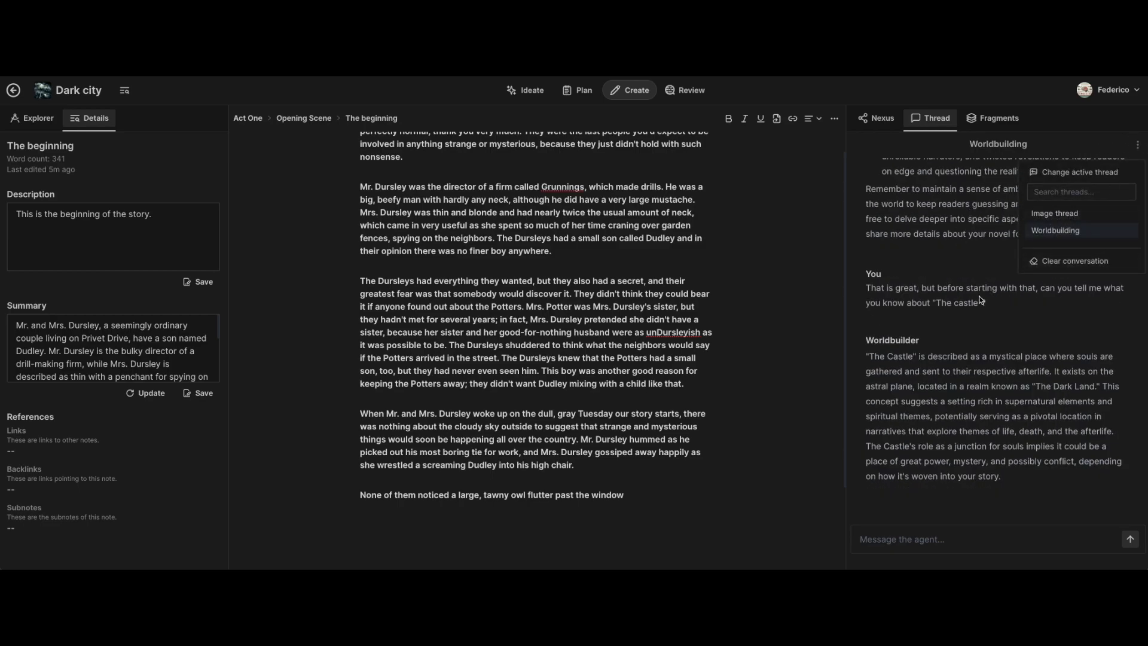
left_click(1063, 263)
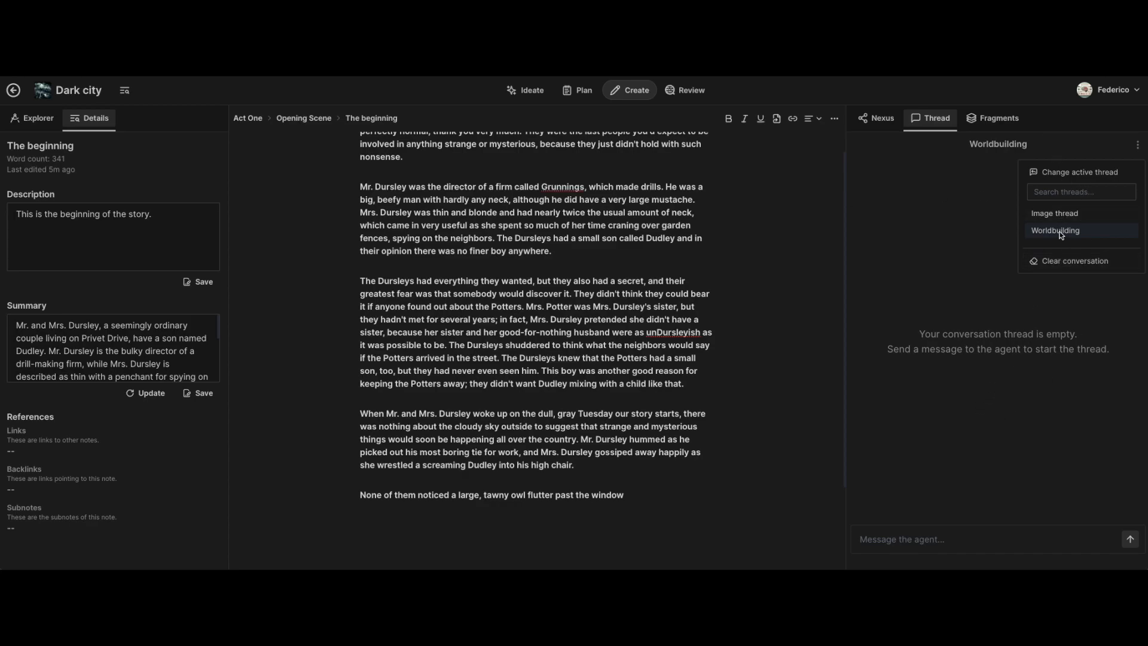
left_click(988, 329)
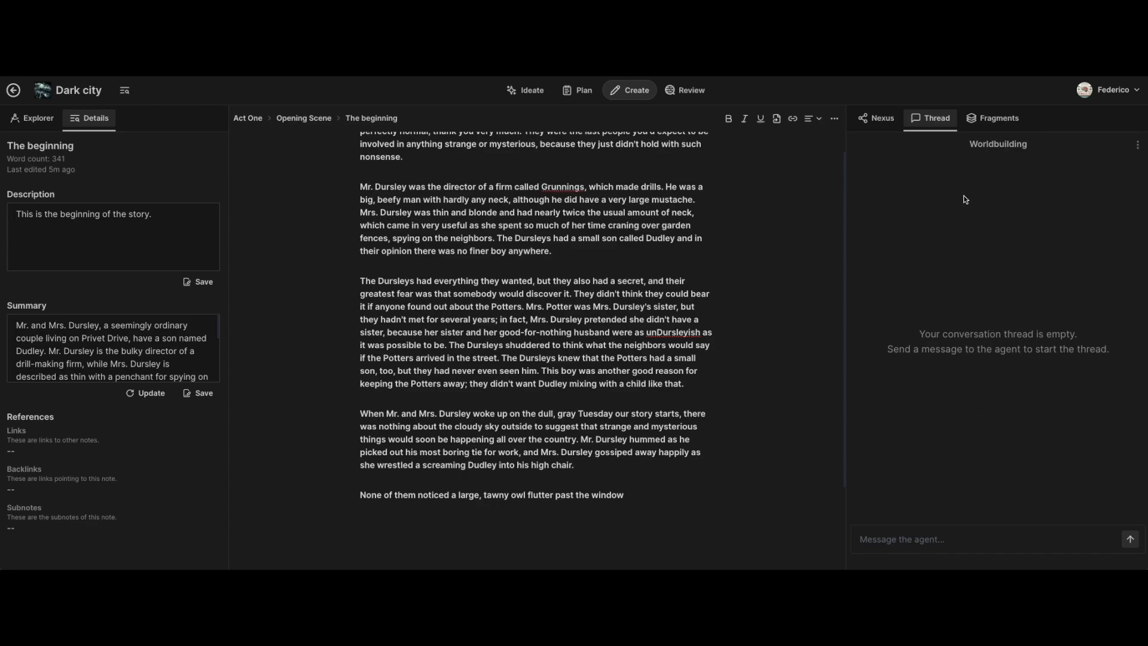
- Add the note "The beginning" to the agent's context
left_click(835, 118)
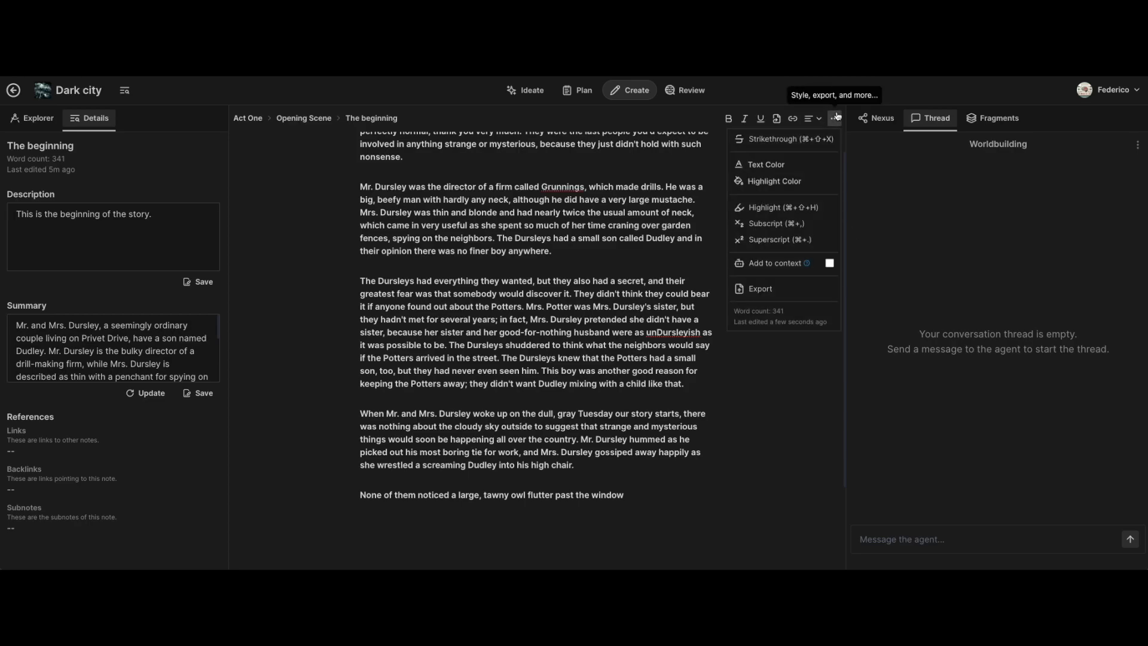
left_click(830, 264)
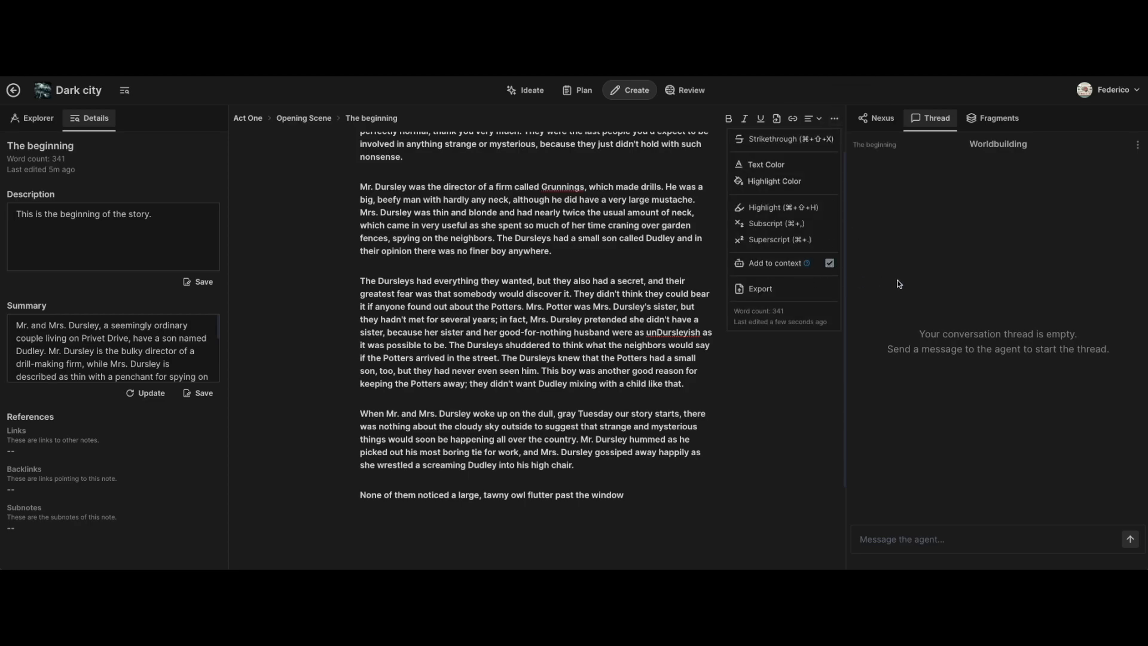
left_click(764, 392)
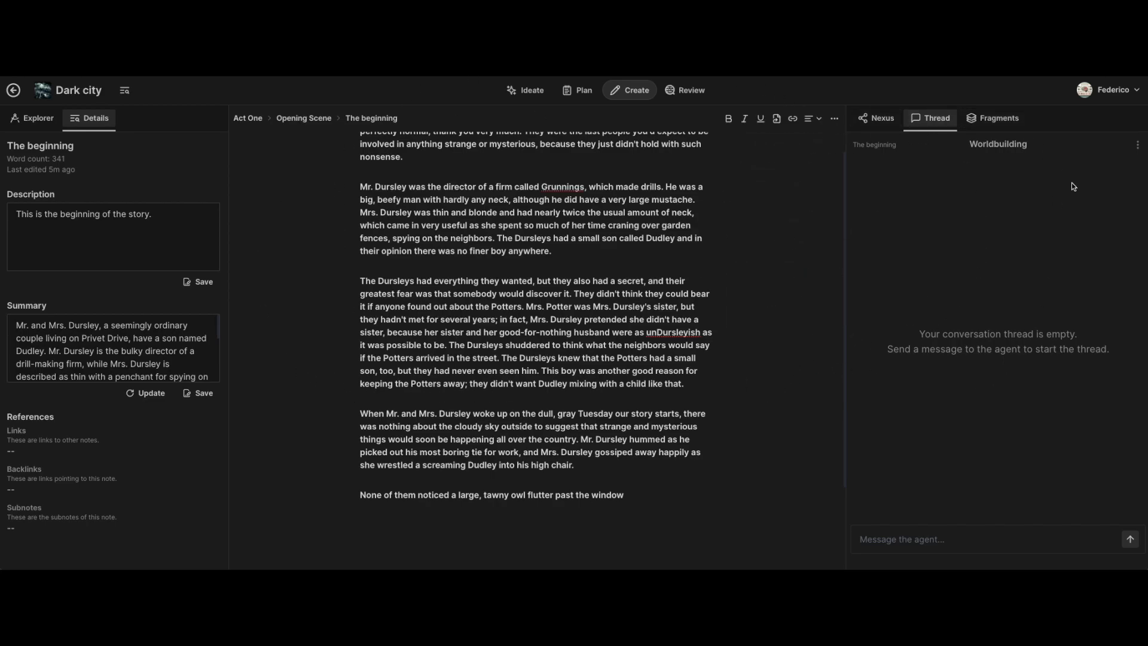
- Look through the note for a fact to ask about and highlight "The Dursleys knew that the Potters had a small"
scroll(602, 277, "up", 2)
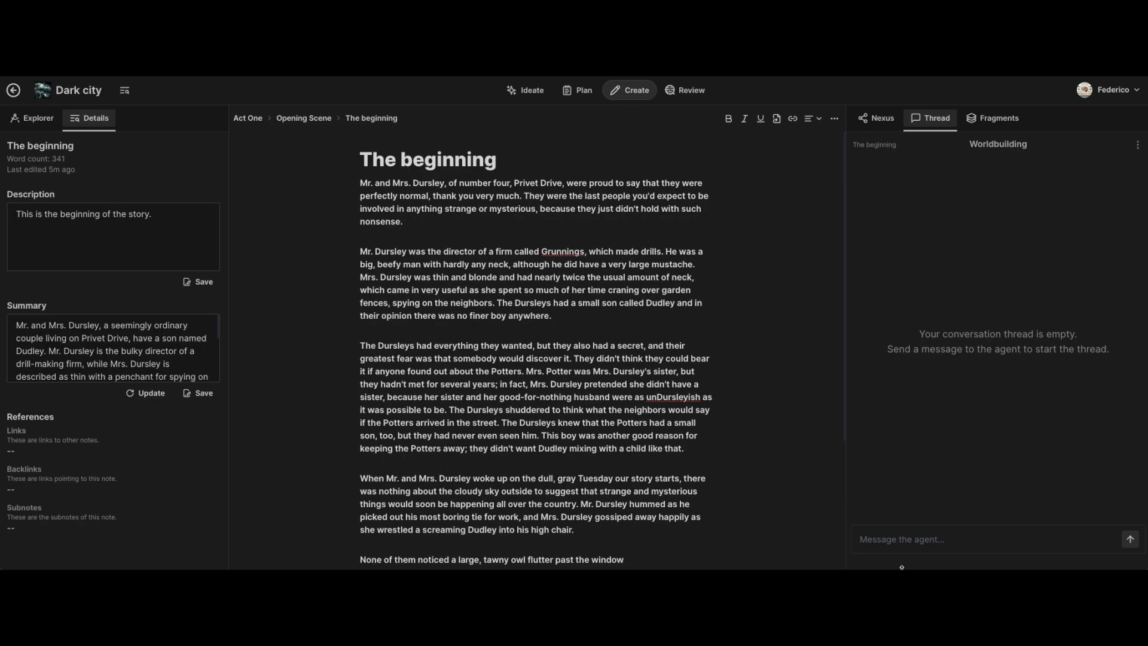
scroll(563, 409, "down", 2)
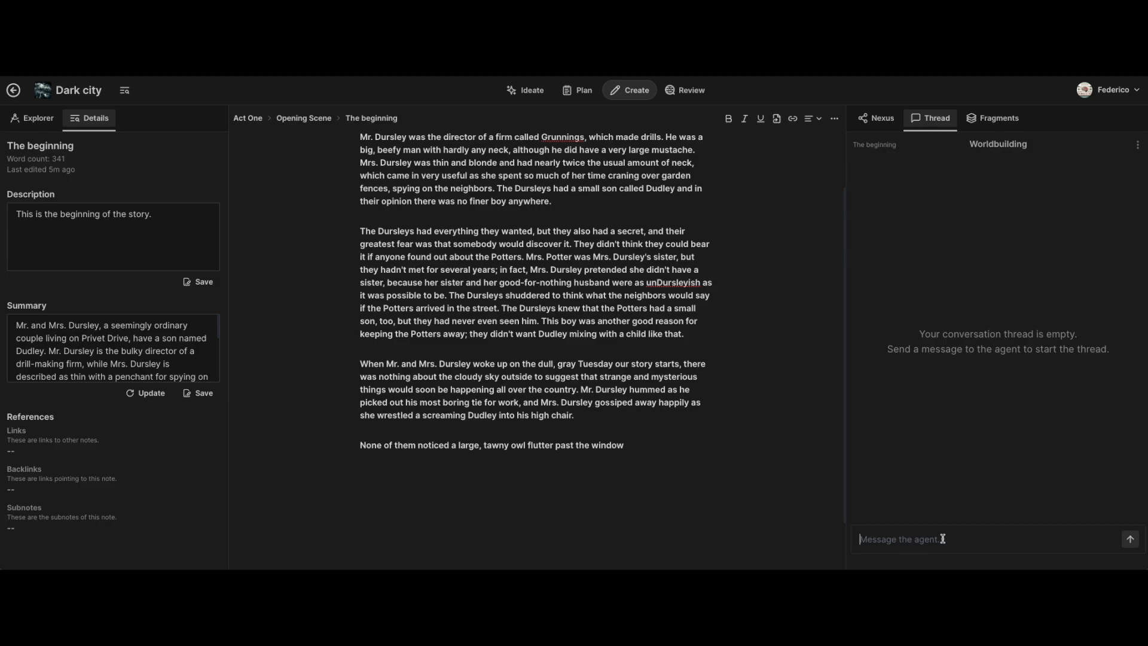
scroll(679, 496, "up", 2)
type("WHo")
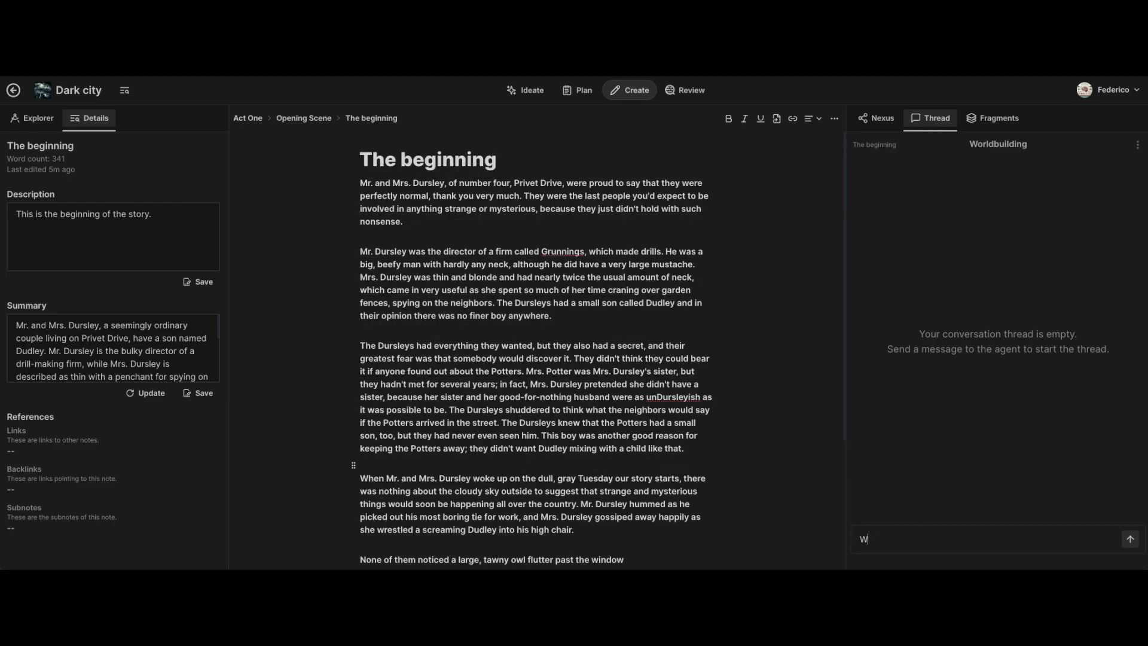
scroll(601, 415, "down", 1)
scroll(595, 377, "down", 1)
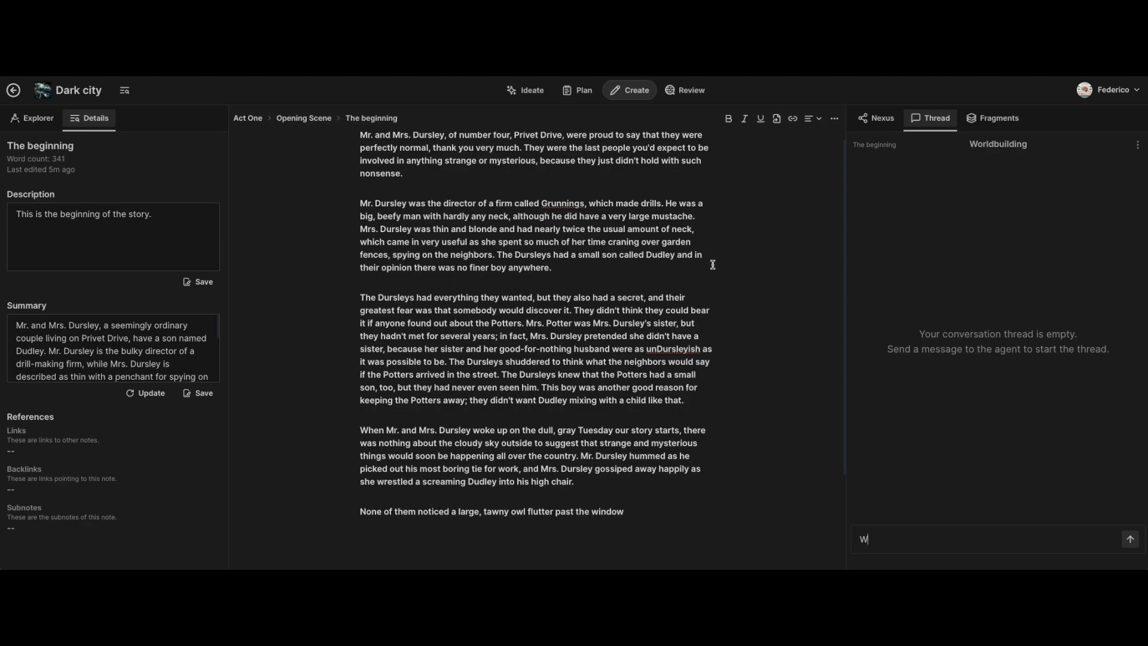
scroll(409, 220, "down", 1)
left_click_drag(501, 347, 696, 346)
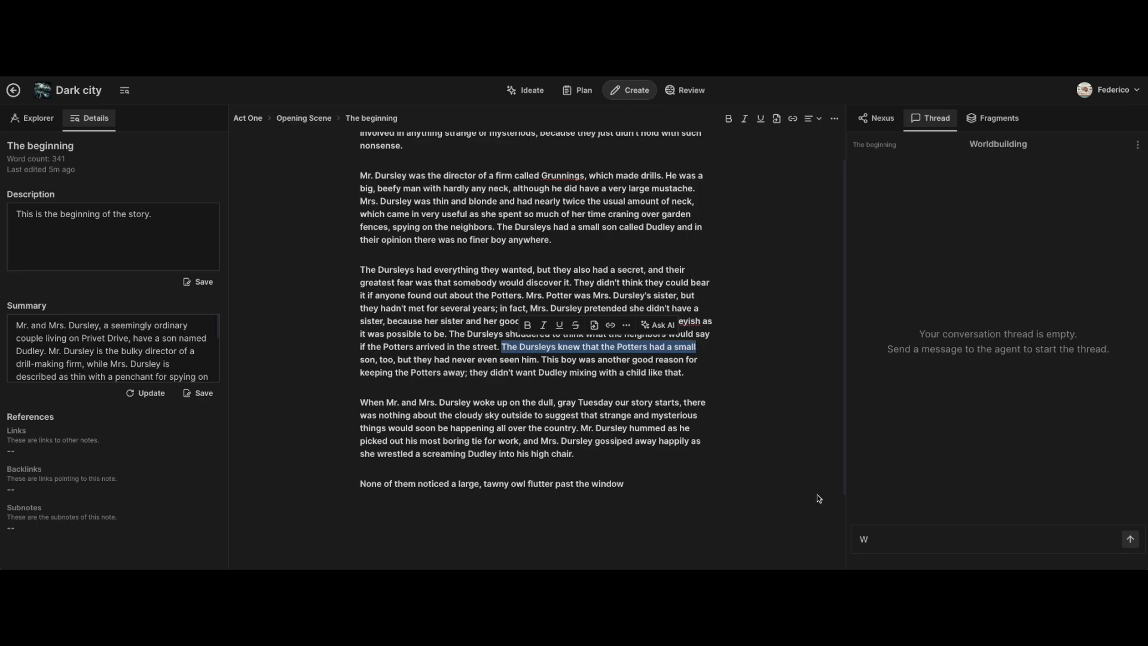
- Send the agent the message "Did the Dursleys know about the Potters having a small son?"
left_click(887, 539)
key("BackSpace")
type("Did the Dursle")
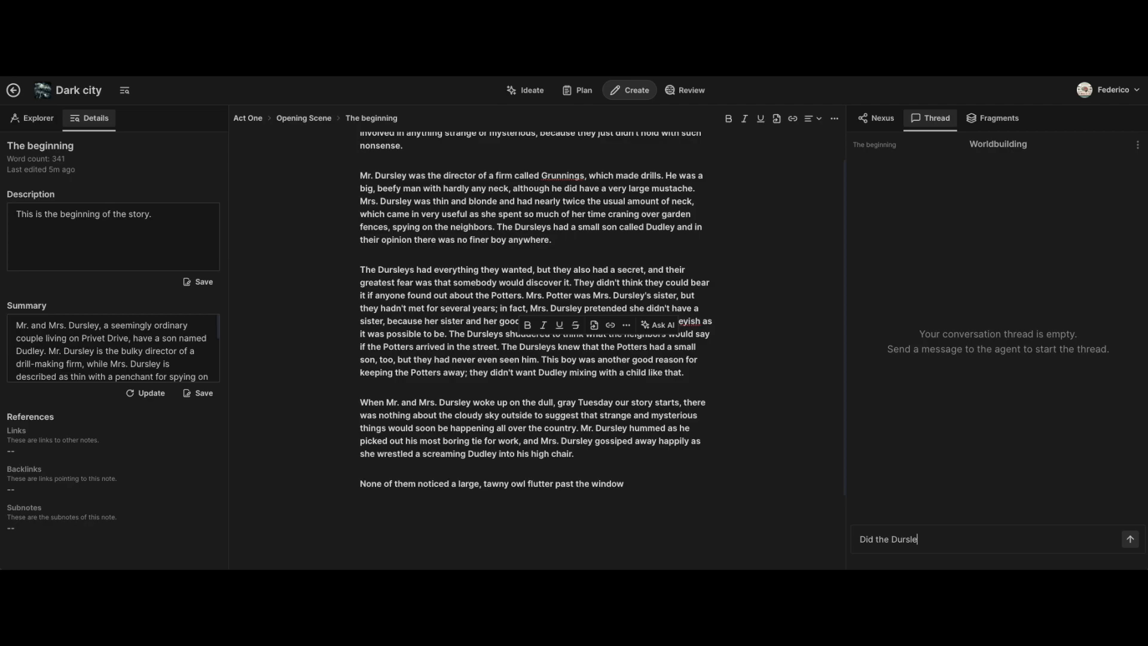
type("ys know about the Potters having a small son?")
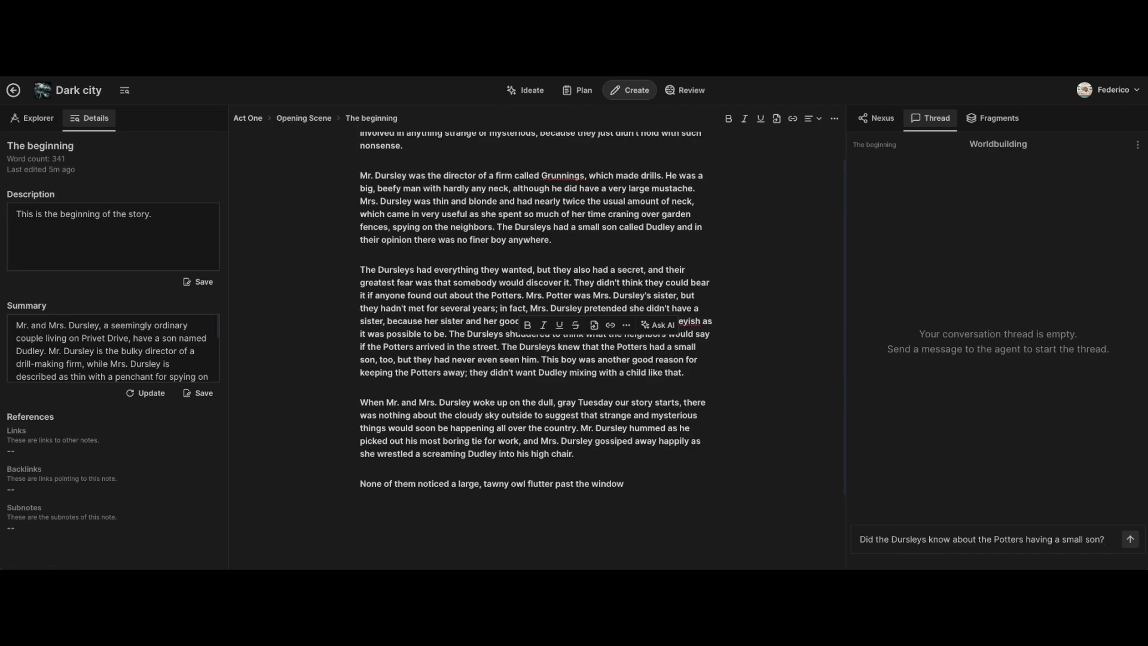
key("Return")
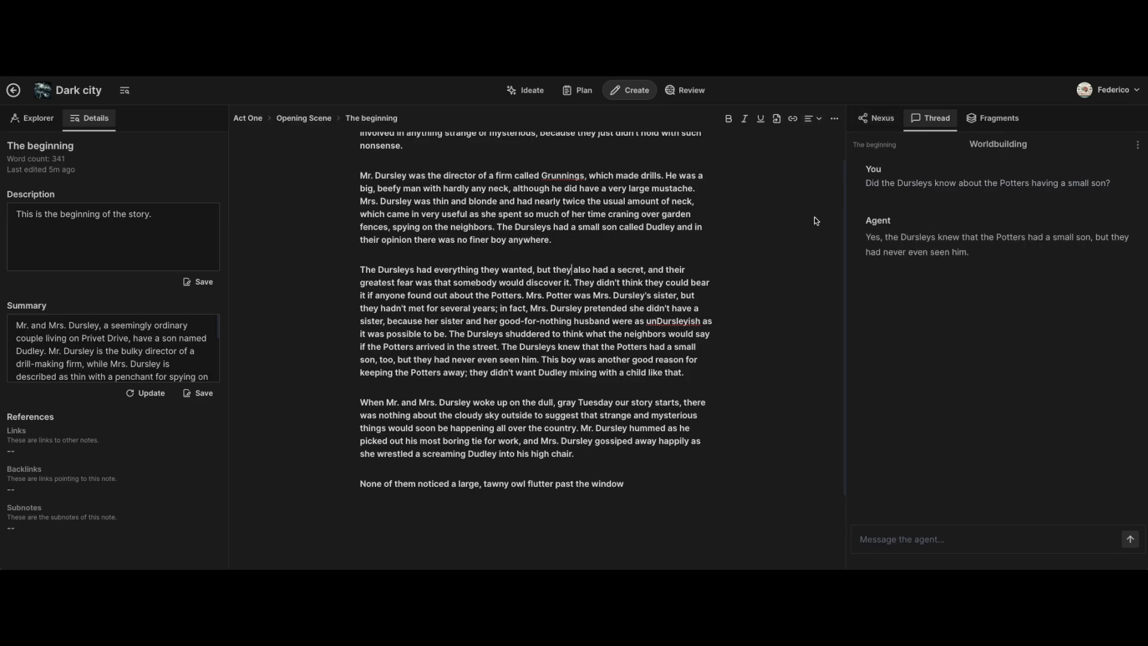
- Compare the agent's answer with the note's sentence about the Potters' small son, then clear the text selection
mouse_move(908, 247)
left_click_drag(501, 347, 539, 373)
mouse_move(1087, 241)
mouse_move(1095, 240)
left_mouse_down()
mouse_move(1131, 244)
mouse_move(1080, 255)
left_mouse_up()
left_click(976, 252)
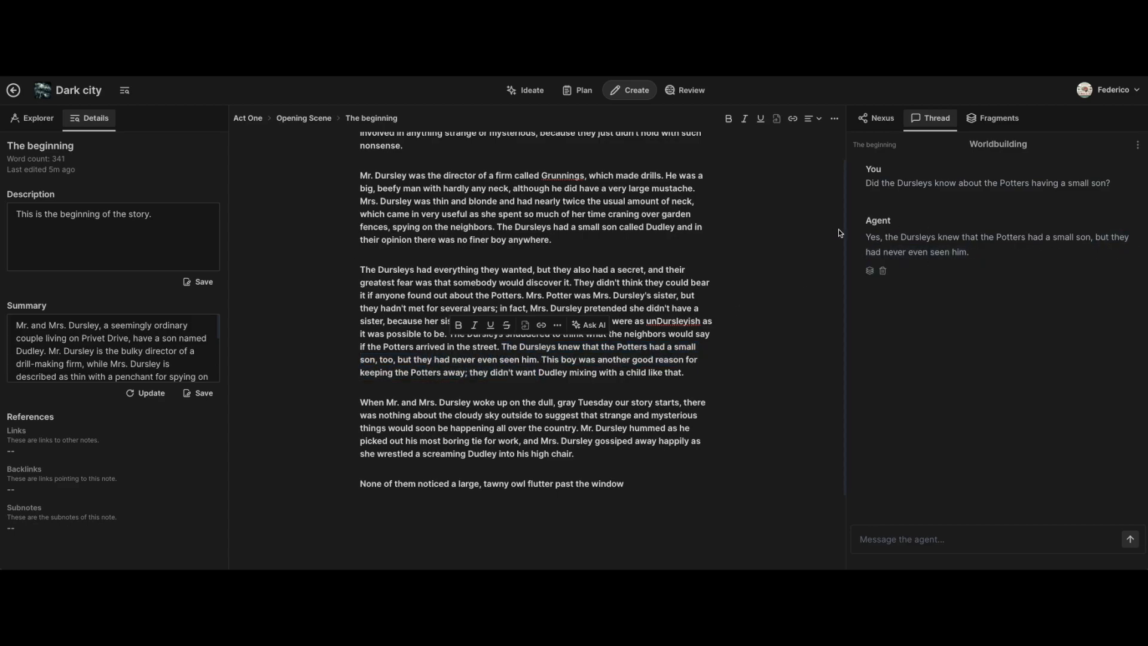
left_click(478, 359)
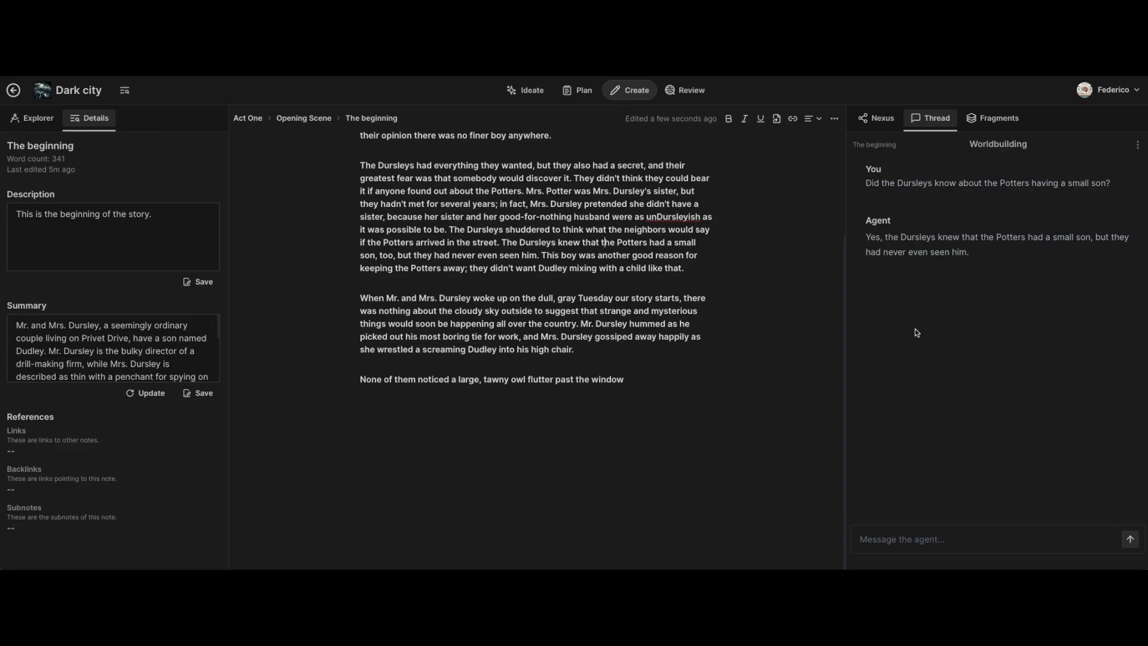
- Send the agent the message "How could I continue from the current content of the note?"
scroll(585, 251, "up", 3)
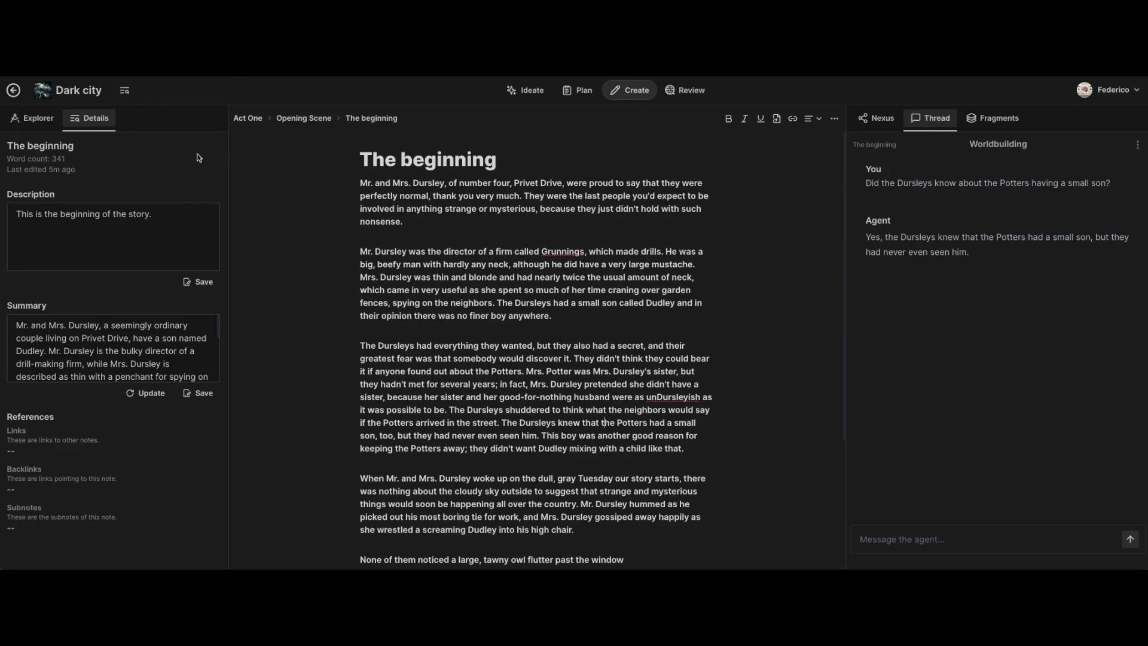
scroll(644, 339, "down", 3)
left_click(946, 532)
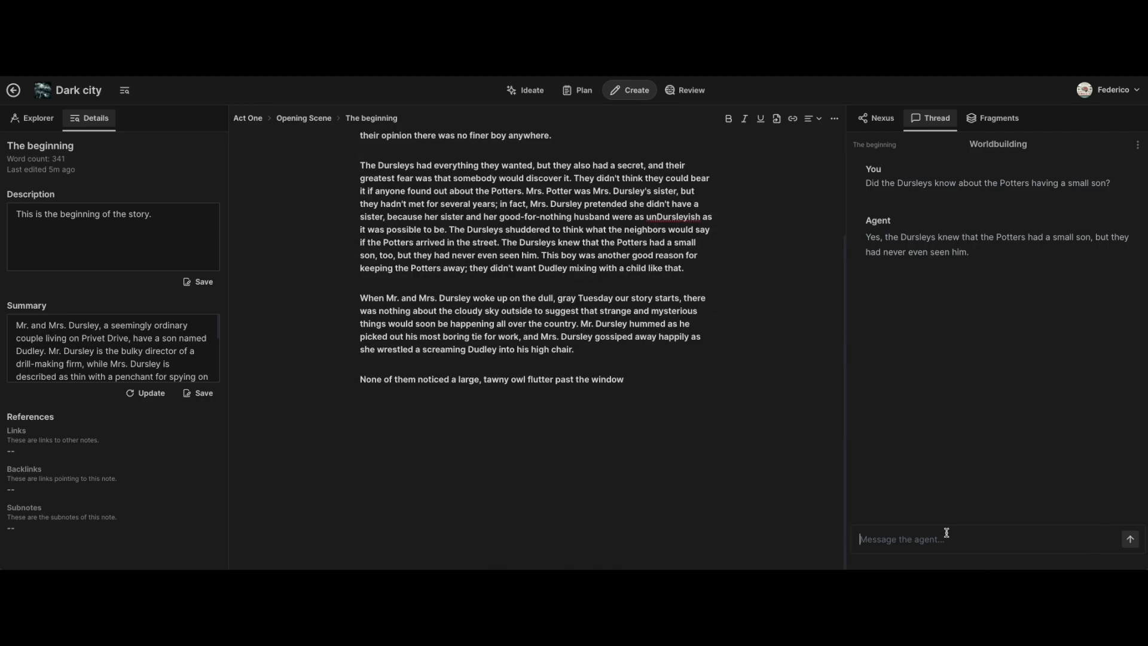
type("How could I continue from the current content")
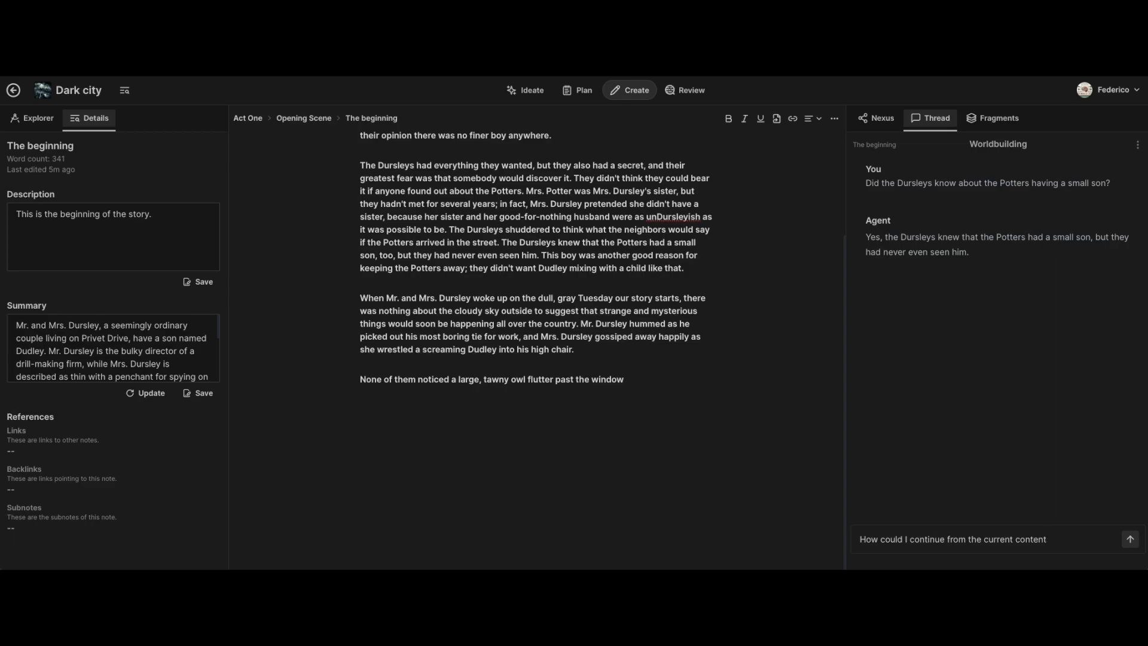
type(" of the note?")
key("Return")
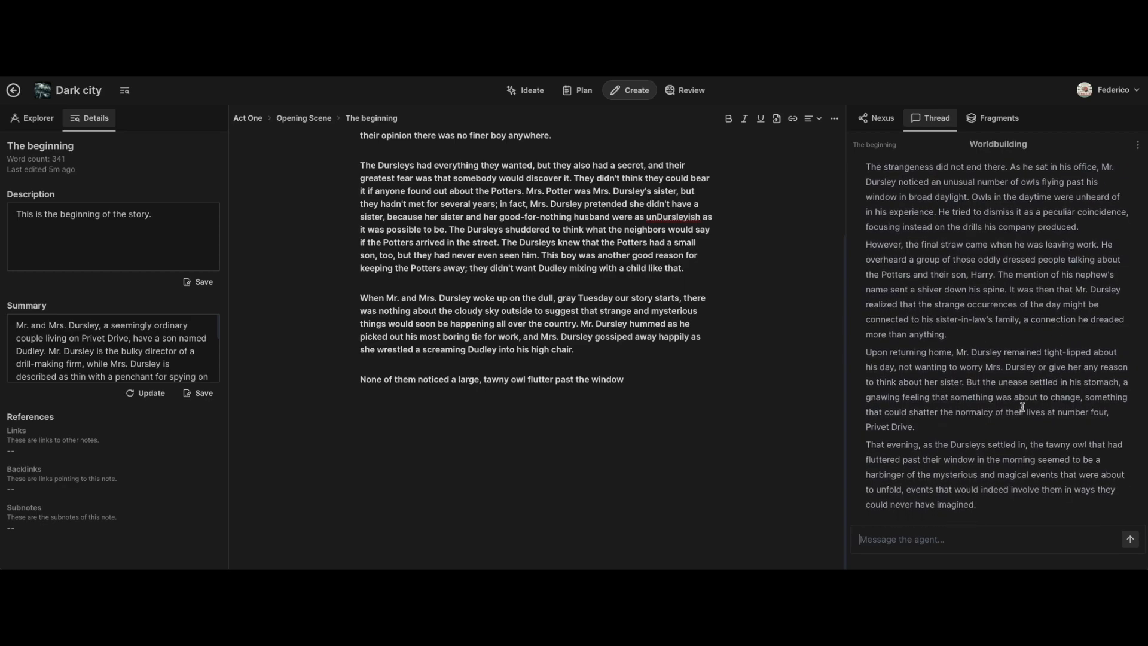
- Read through the agent's suggested continuation, highlighting its first paragraph that begins "As the day progressed"
scroll(1028, 393, "up", 10)
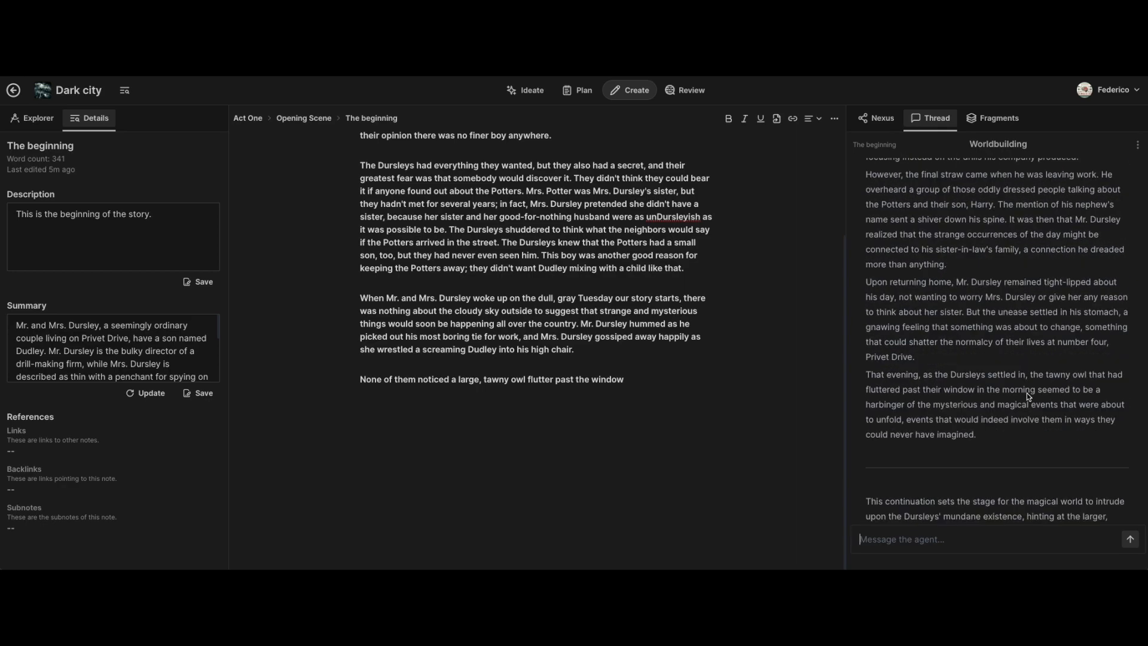
scroll(1026, 391, "up", 3)
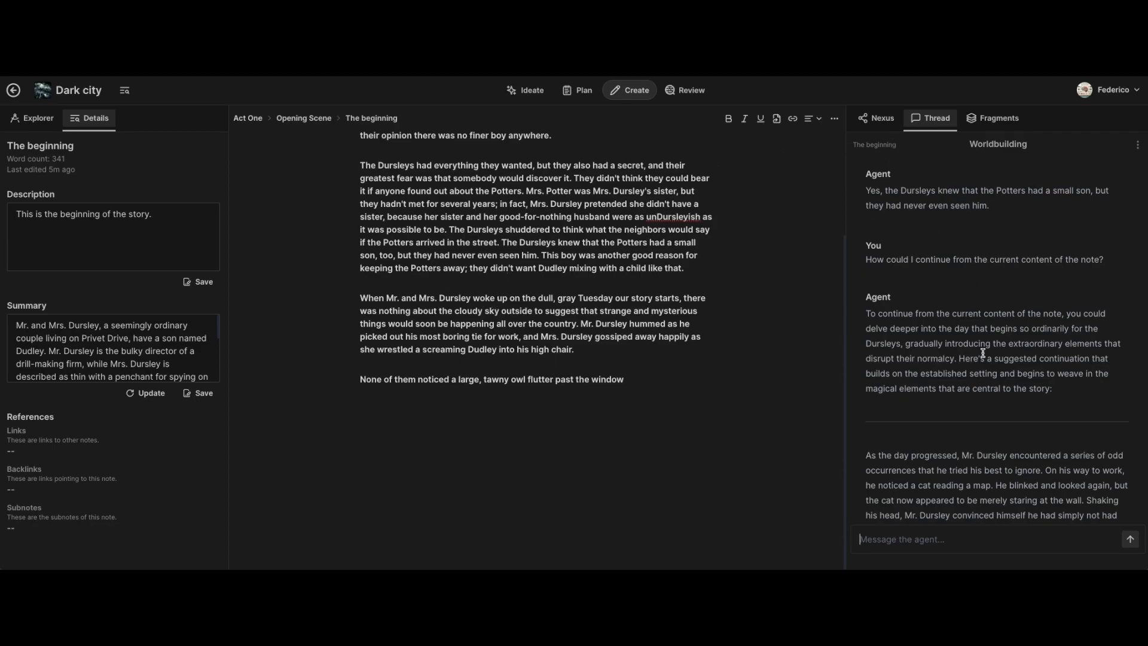
scroll(984, 353, "down", 1)
scroll(973, 303, "down", 3)
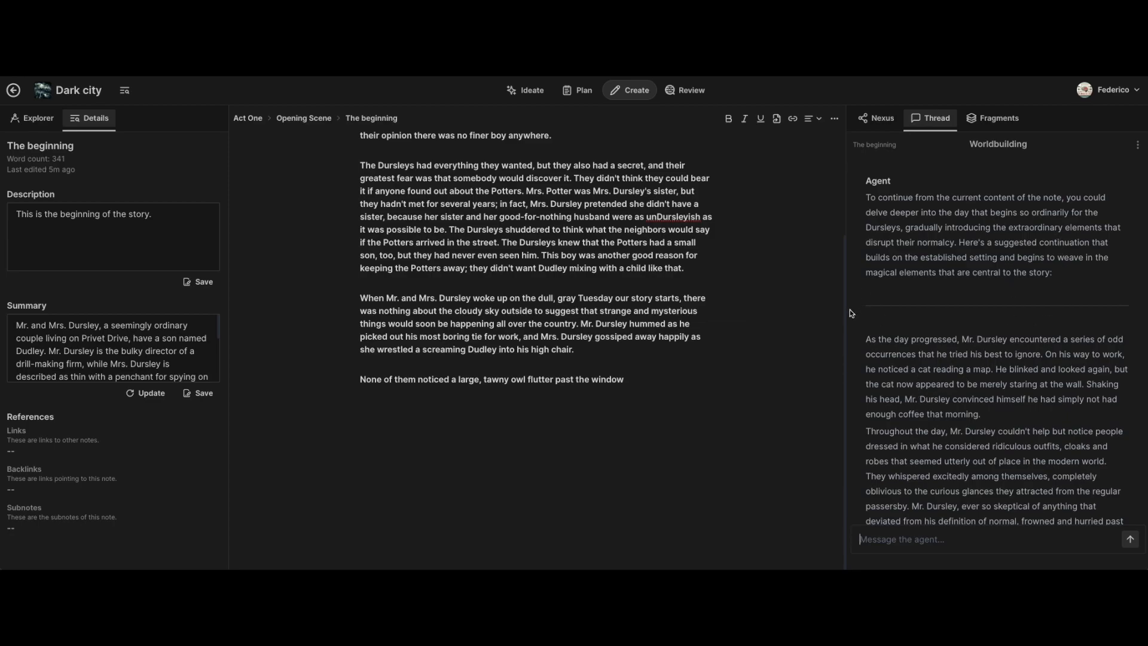
scroll(942, 355, "down", 1)
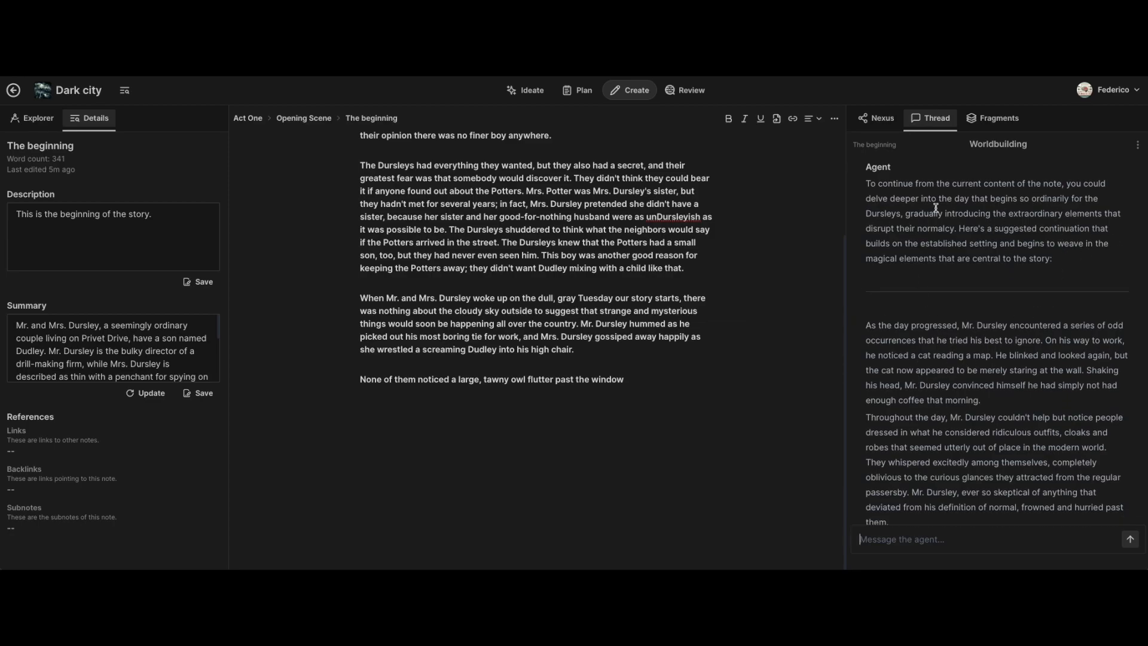
left_click_drag(866, 328, 1097, 407)
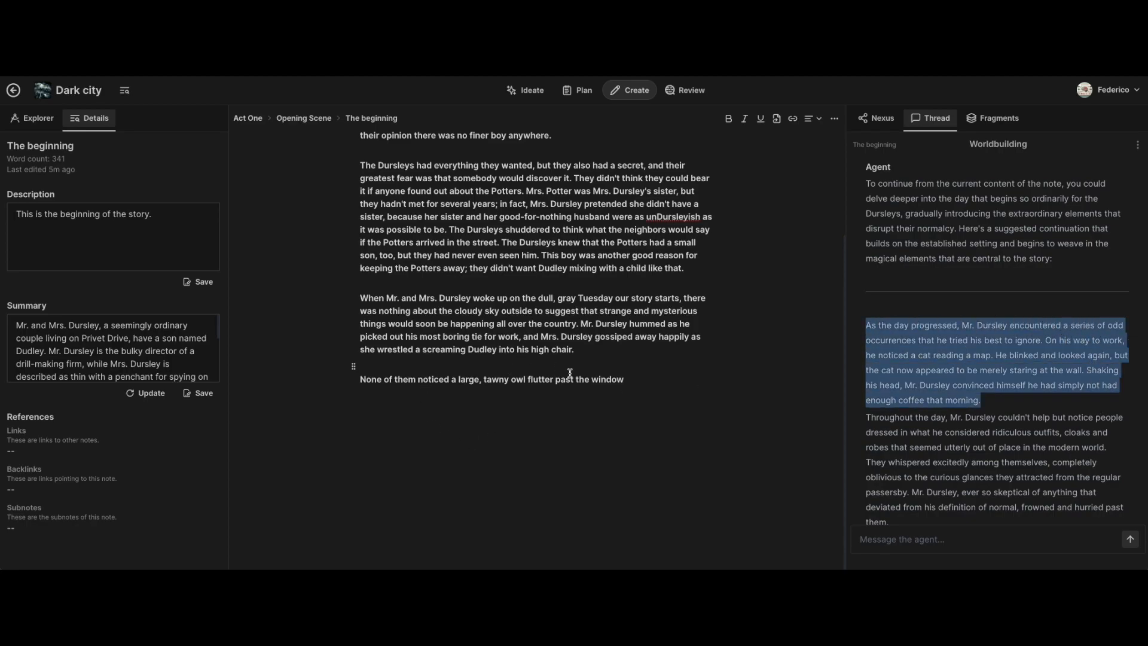
scroll(1086, 412, "down", 5)
scroll(1086, 416, "down", 3)
scroll(944, 466, "up", 3)
scroll(945, 466, "up", 3)
scroll(944, 466, "down", 7)
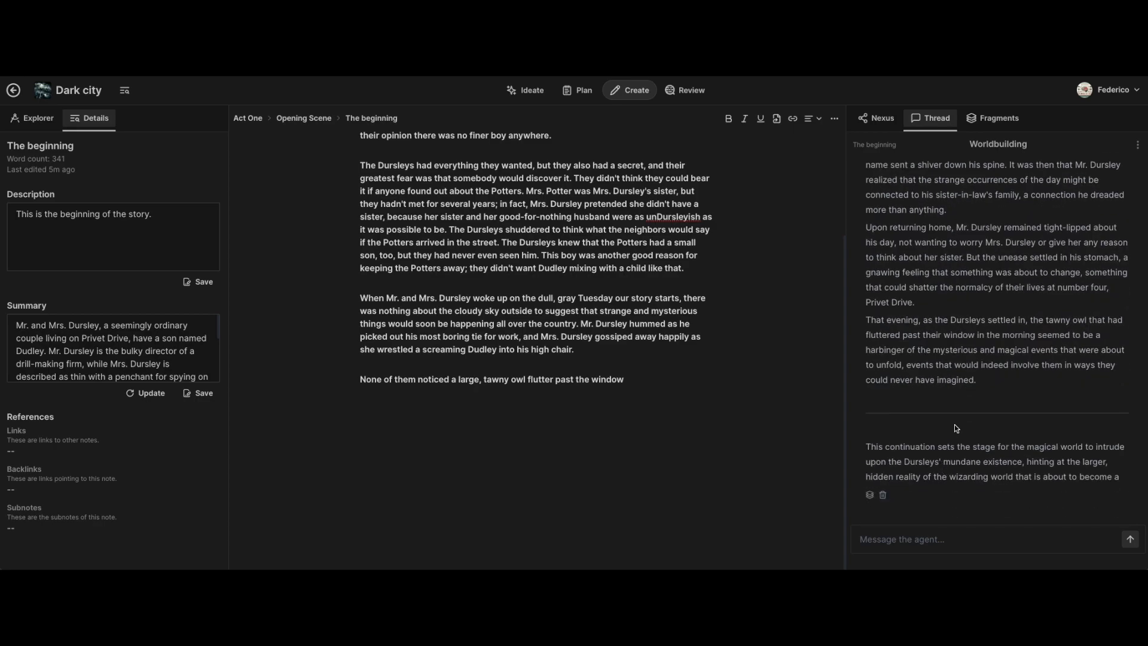
- Export the note "The beginning" as a .docx file
scroll(354, 333, "up", 4)
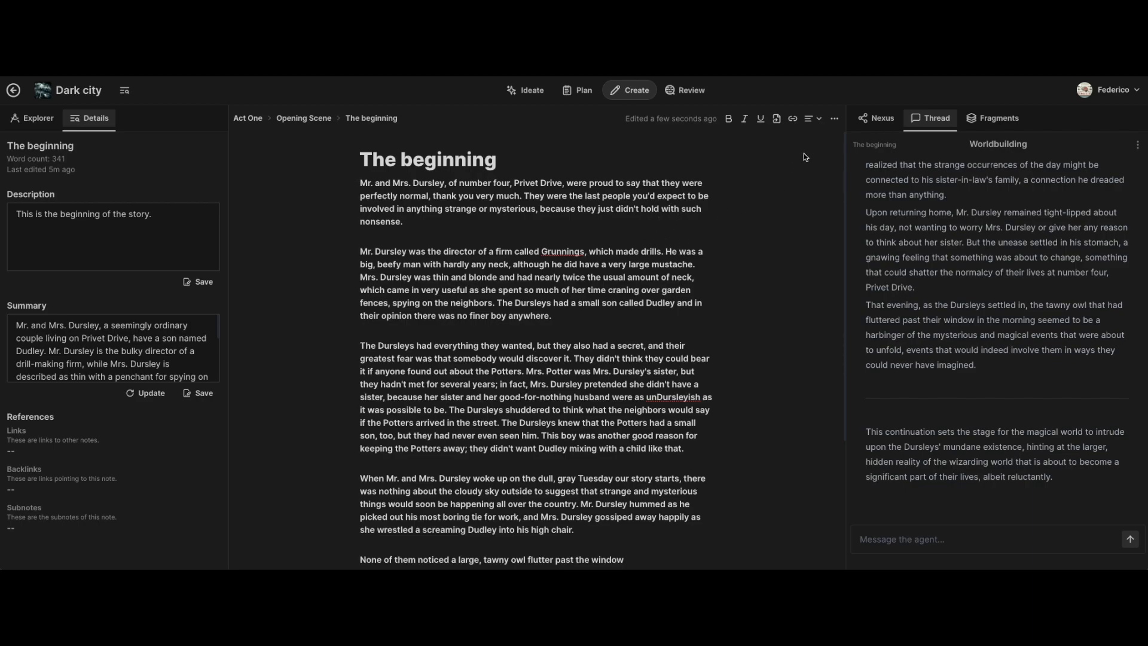
left_click(835, 119)
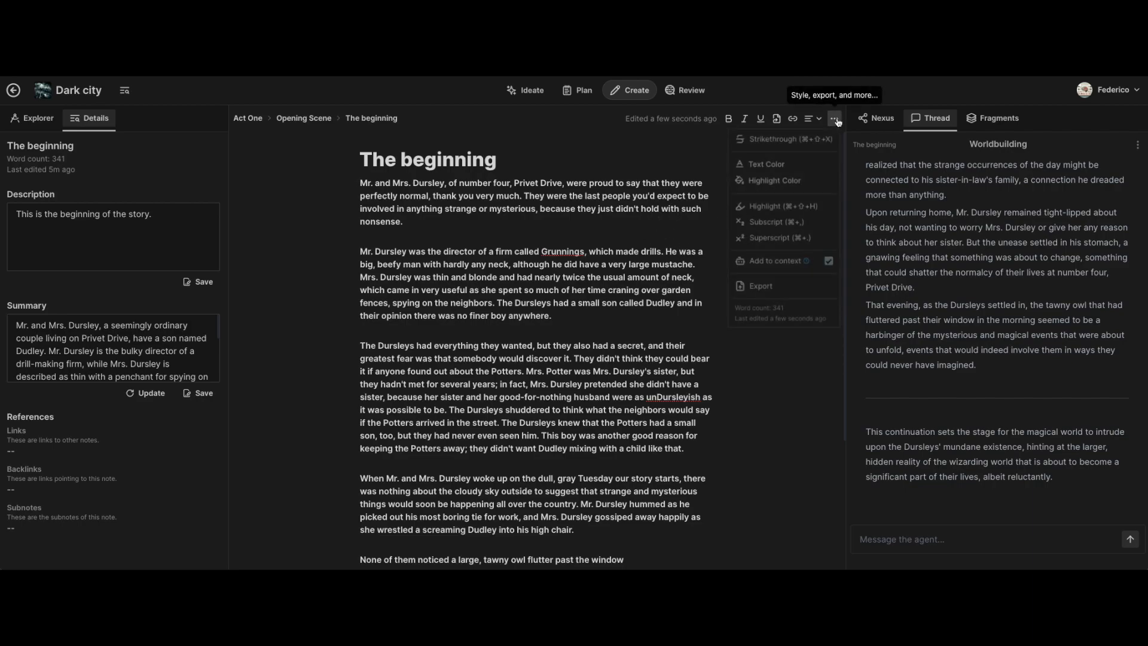
left_click(771, 291)
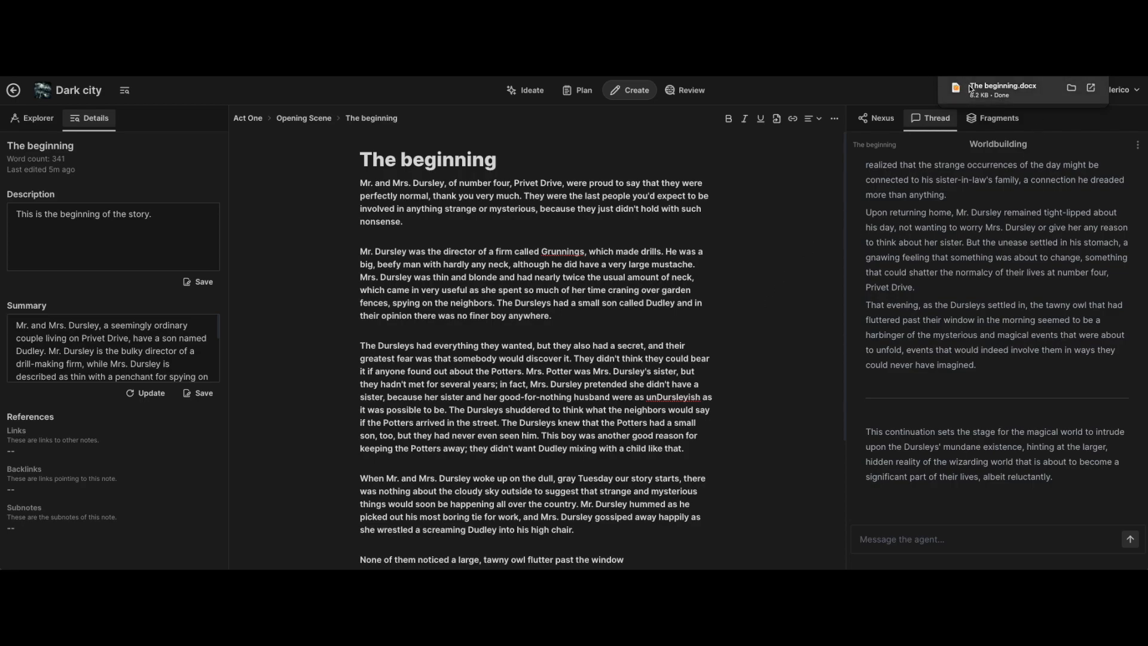
mouse_move(1023, 96)
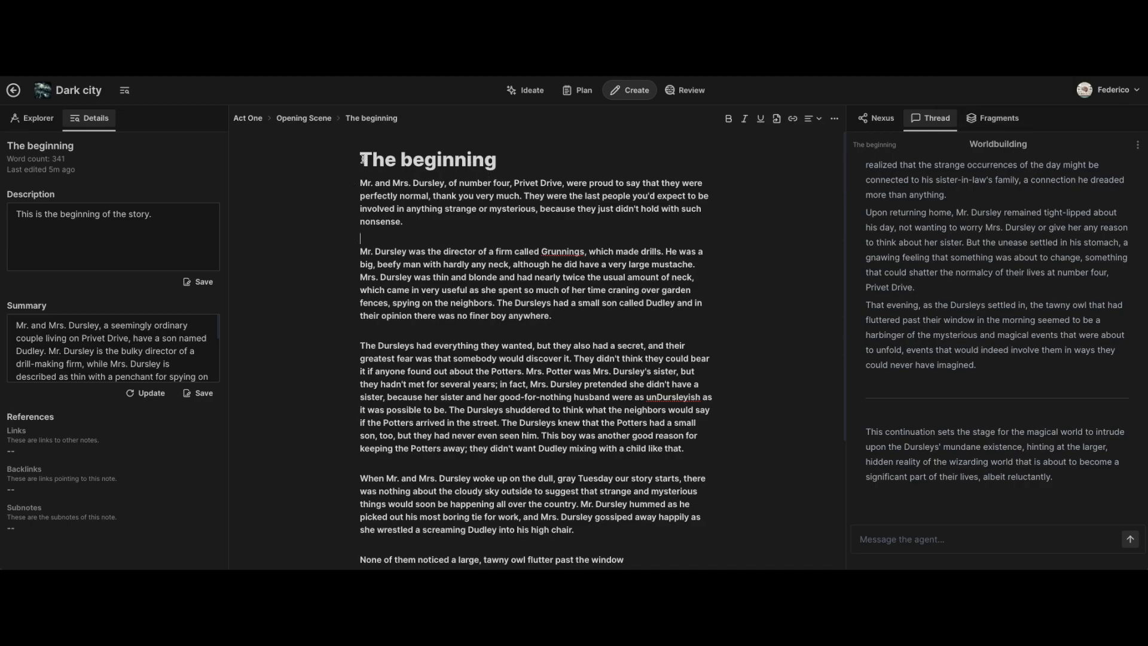
- Collapse the Explorer/Details and the Nexus/Thread/Fragments side areas so that only the note fills the workspace
scroll(504, 403, "down", 1)
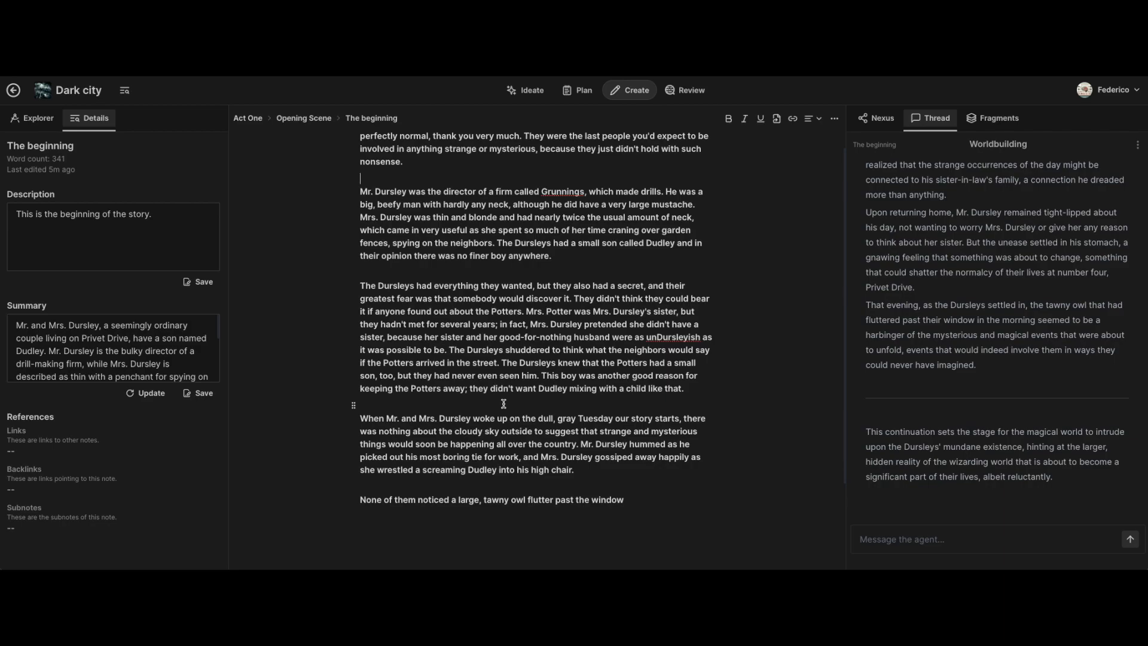
scroll(687, 396, "down", 2)
scroll(687, 396, "up", 3)
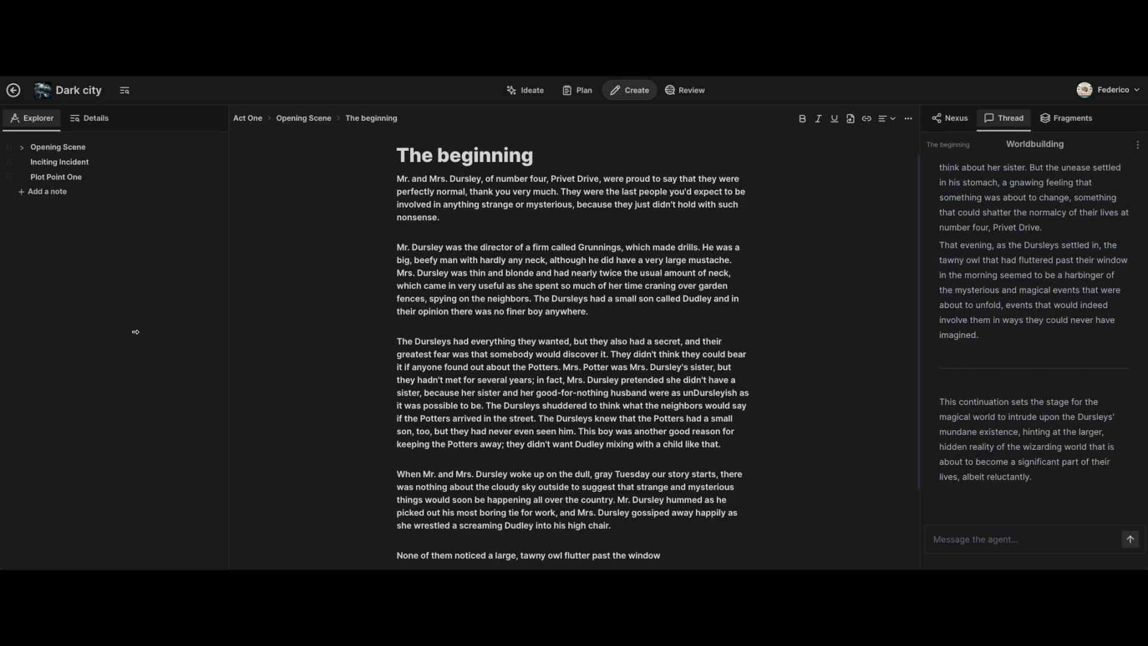
left_click_drag(229, 335, 3, 338)
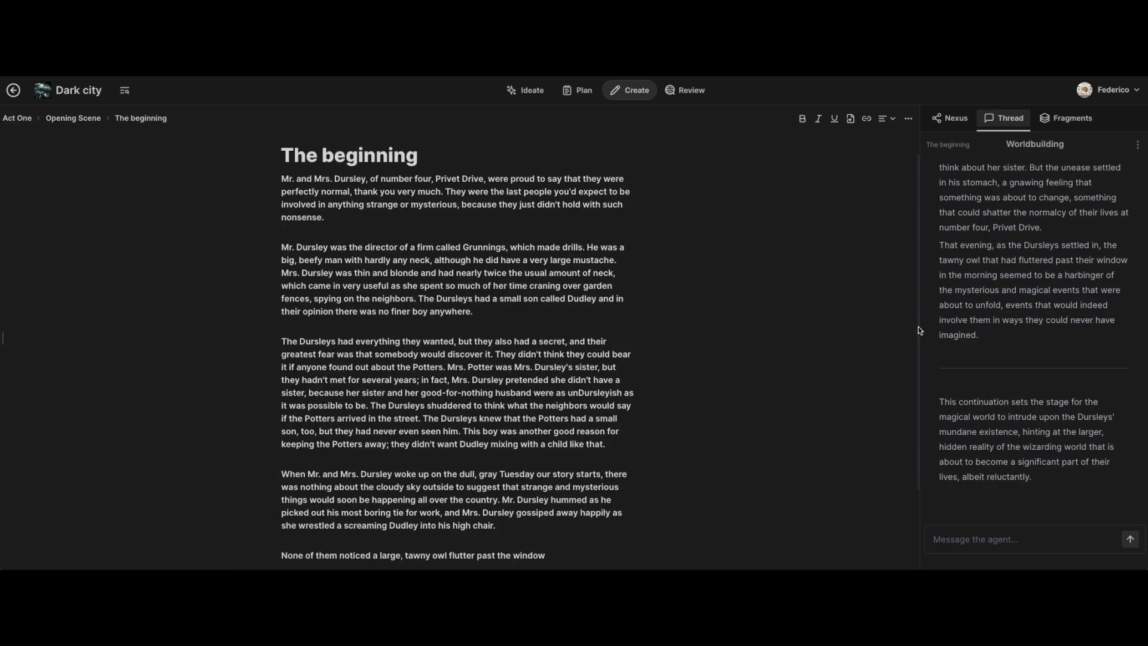
left_click_drag(920, 327, 1065, 320)
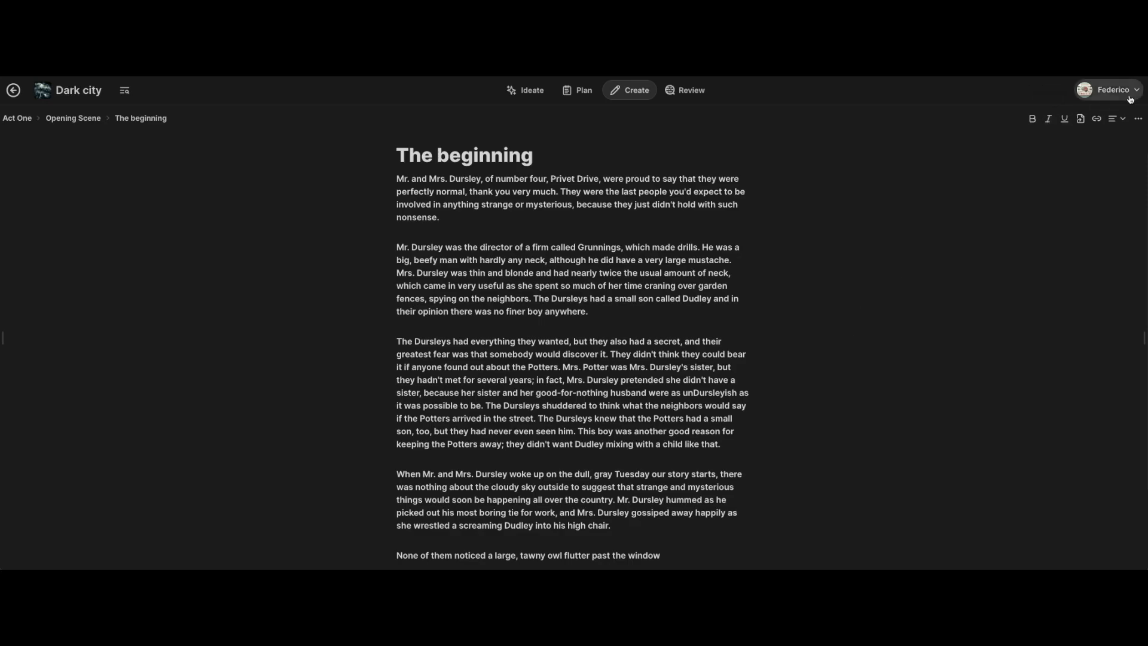
- Switch the interface to the light theme and back to the dark theme
left_click(1111, 90)
left_click(1082, 159)
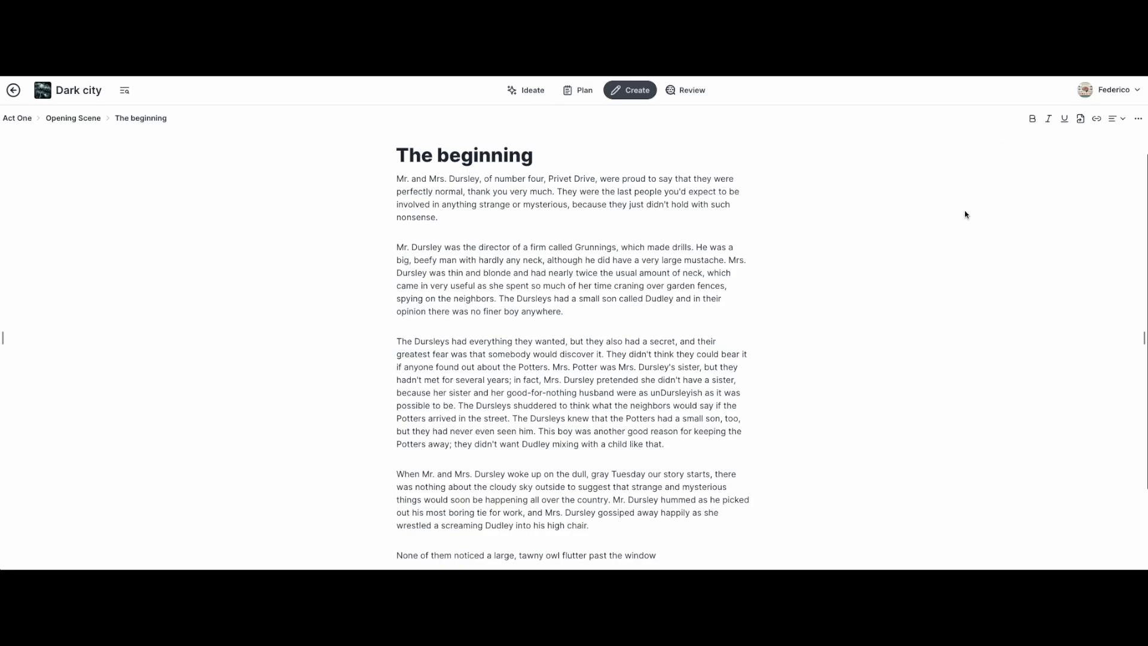
left_click(1136, 91)
left_click(1117, 157)
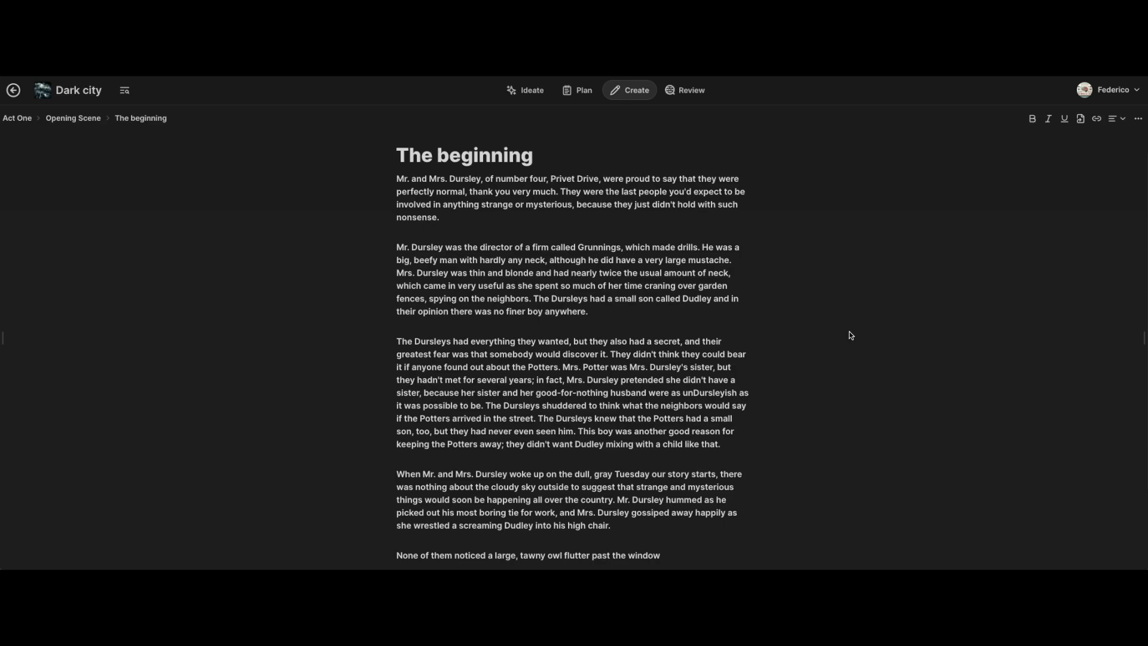
- Place the text cursor at the end of the note's last line, "None of them noticed a large, tawny owl flutter past the window"
scroll(849, 332, "down", 3)
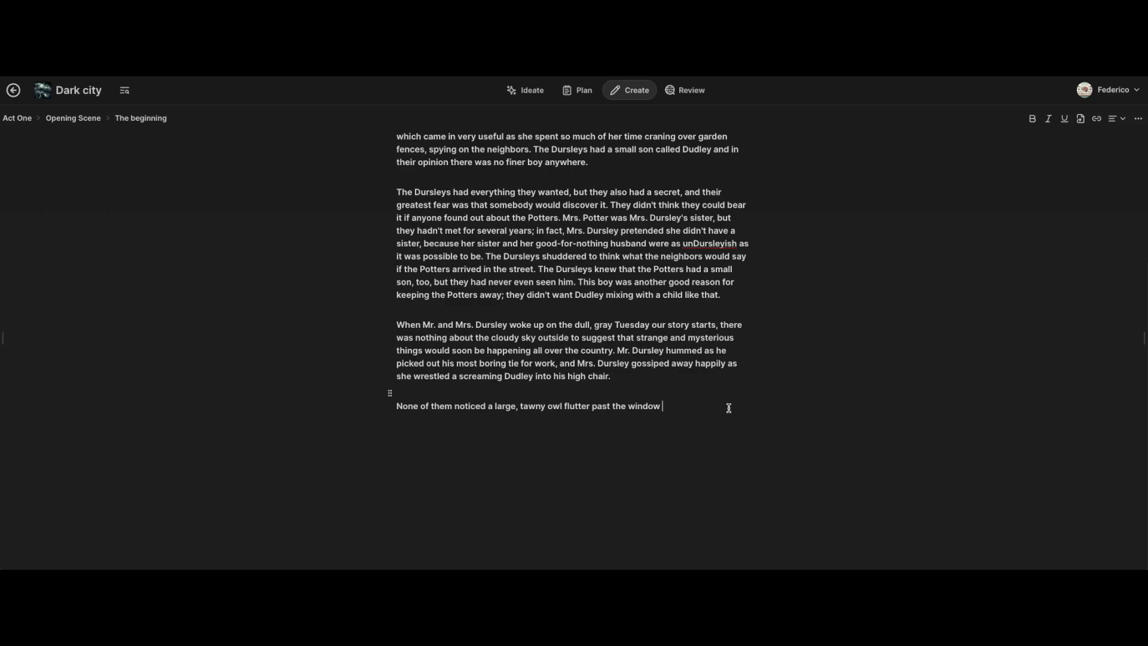
left_click(729, 408)
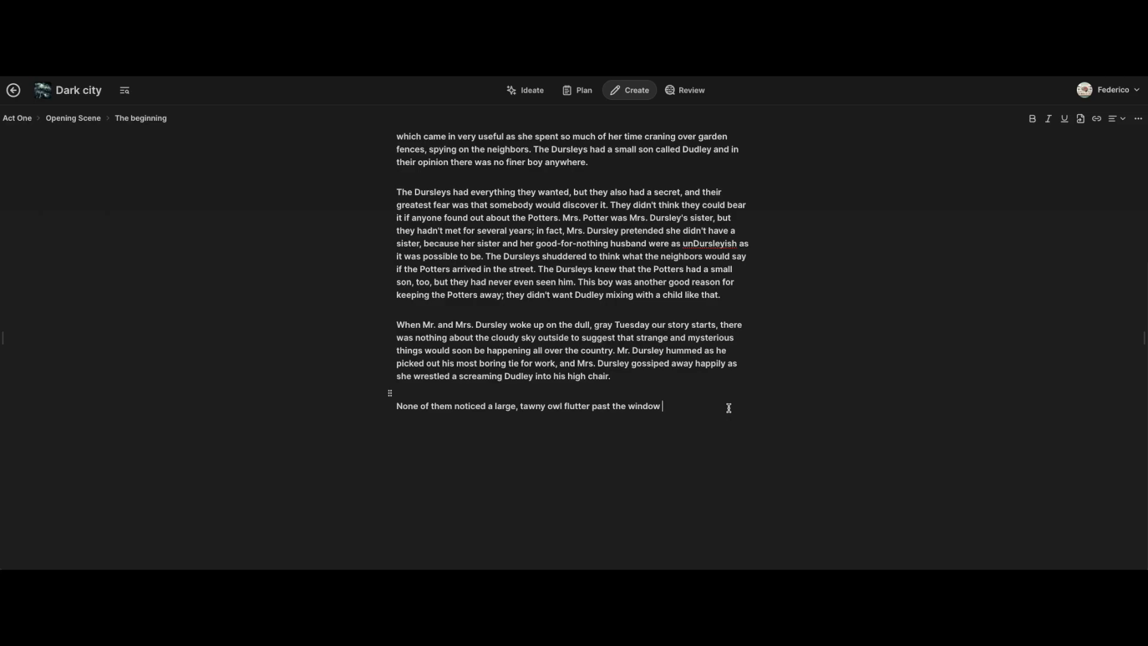